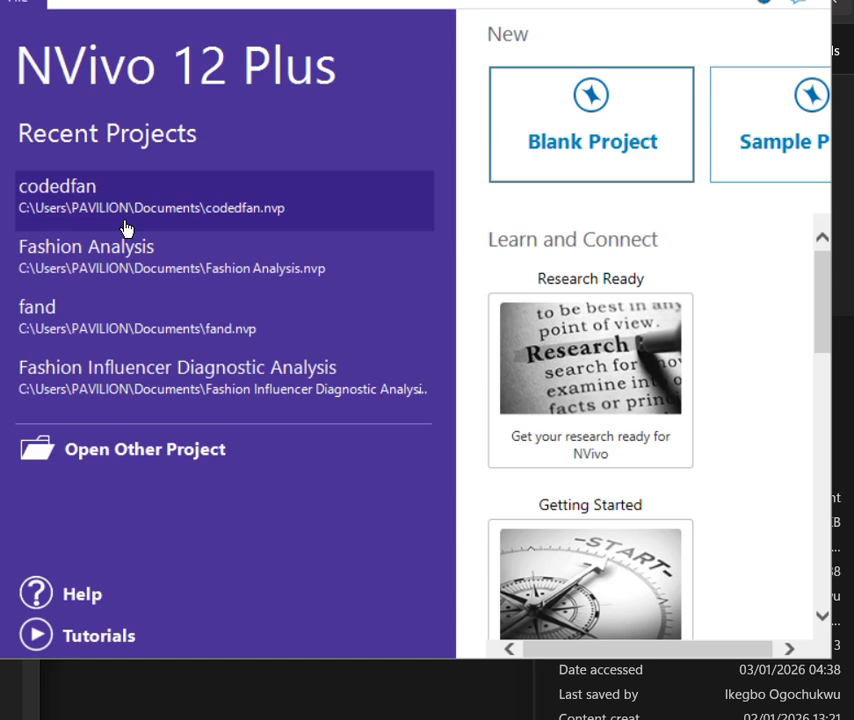
Step: Create a blank project titled fashiondiagnosticcontentanalysis, without a description
{"action": "left_click", "coordinate": [126, 228]}
{"action": "left_click", "coordinate": [550, 146]}
{"action": "type", "text": "f"}
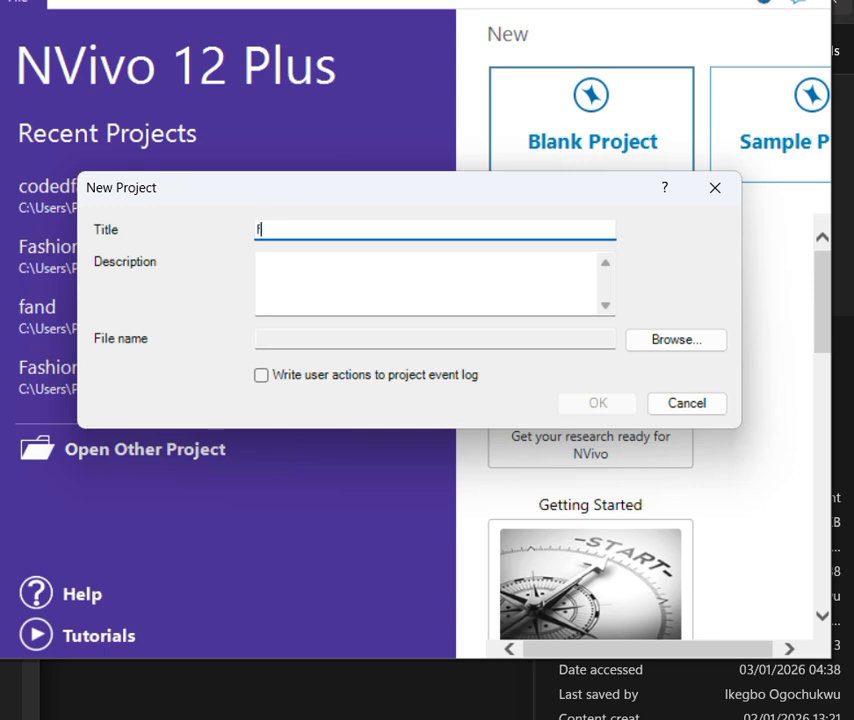
{"action": "type", "text": "ashion"}
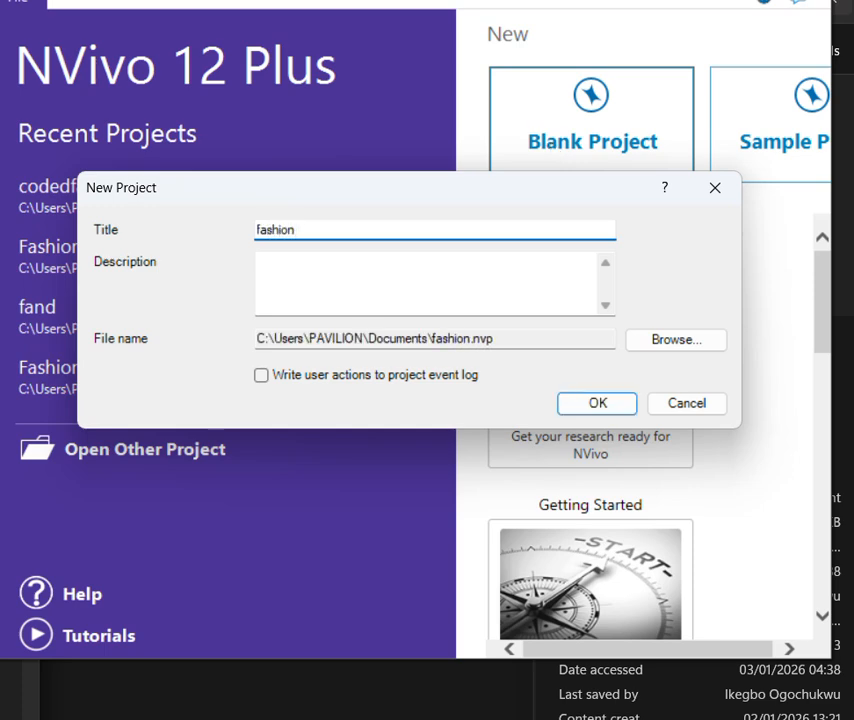
{"action": "type", "text": "diagnosticcontentanalysis"}
{"action": "key", "text": "Return"}
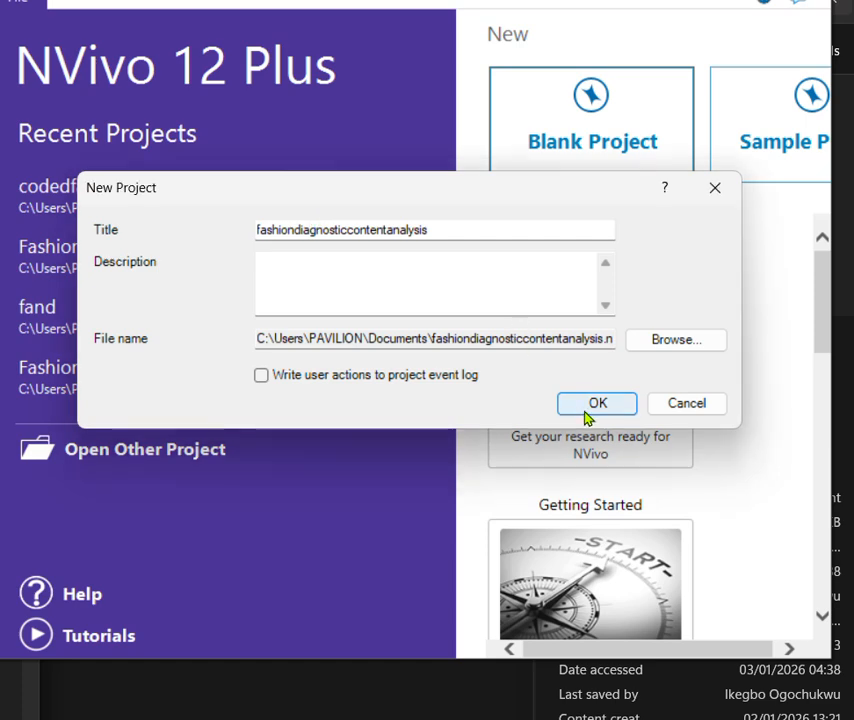
{"action": "left_click", "coordinate": [590, 406]}
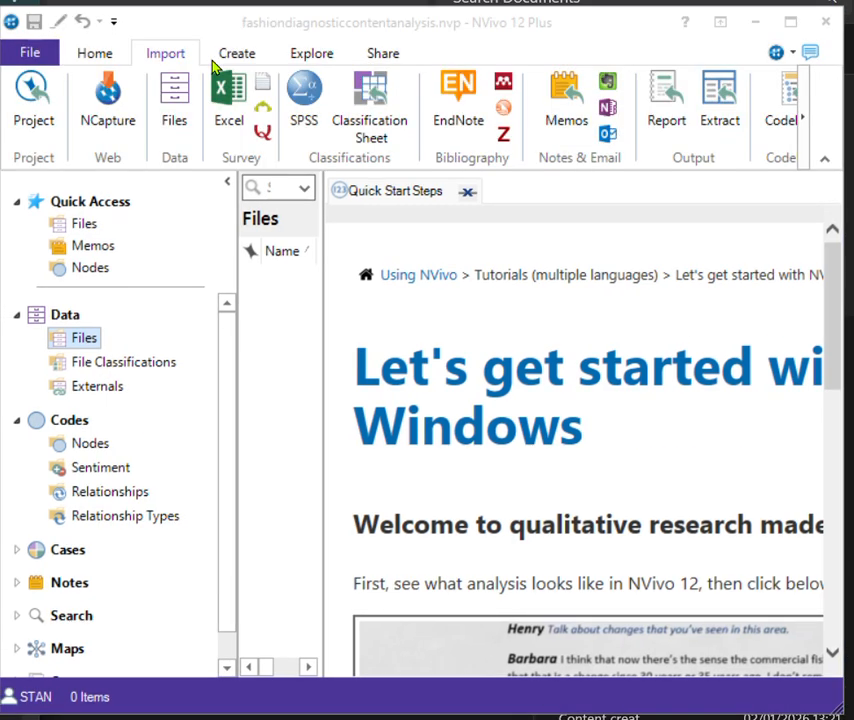
Step: Try to start an Excel survey import with social_media_influencer_marketing_dataset from the Downloads folder
{"action": "left_click", "coordinate": [227, 100]}
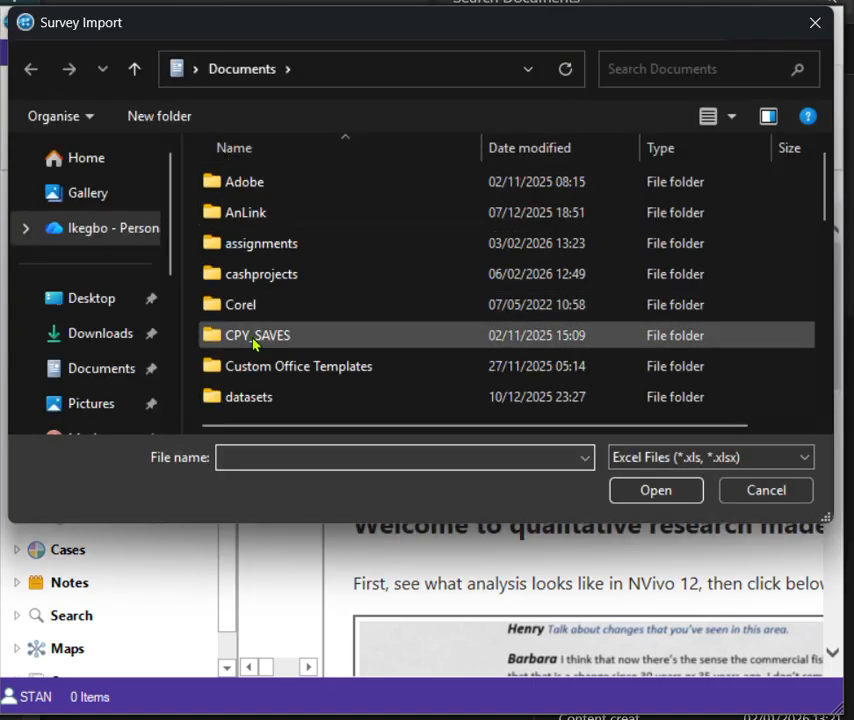
{"action": "scroll", "coordinate": [264, 373], "scroll_direction": "down", "scroll_amount": 3}
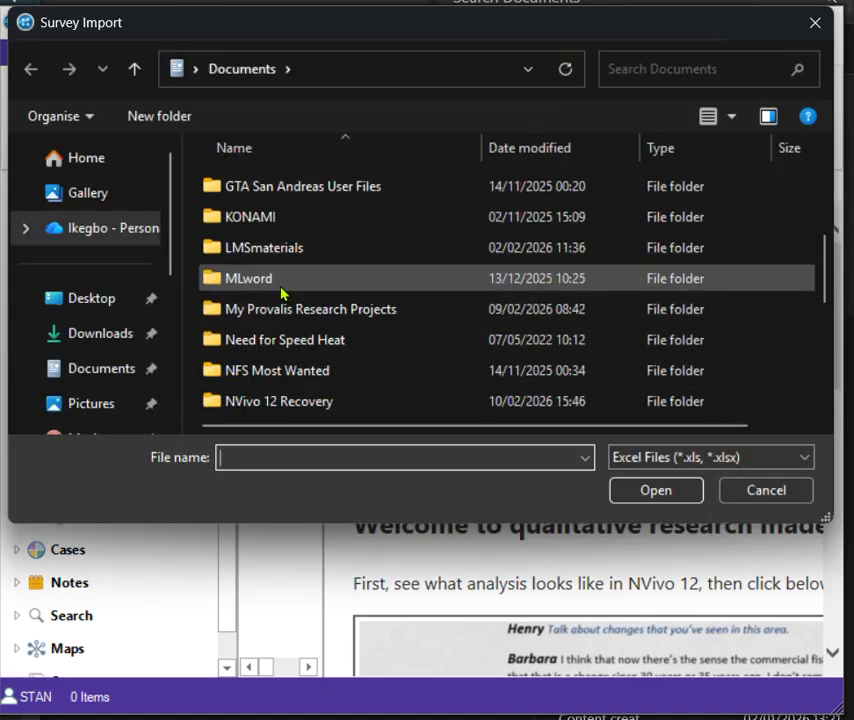
{"action": "scroll", "coordinate": [282, 292], "scroll_direction": "up", "scroll_amount": 3}
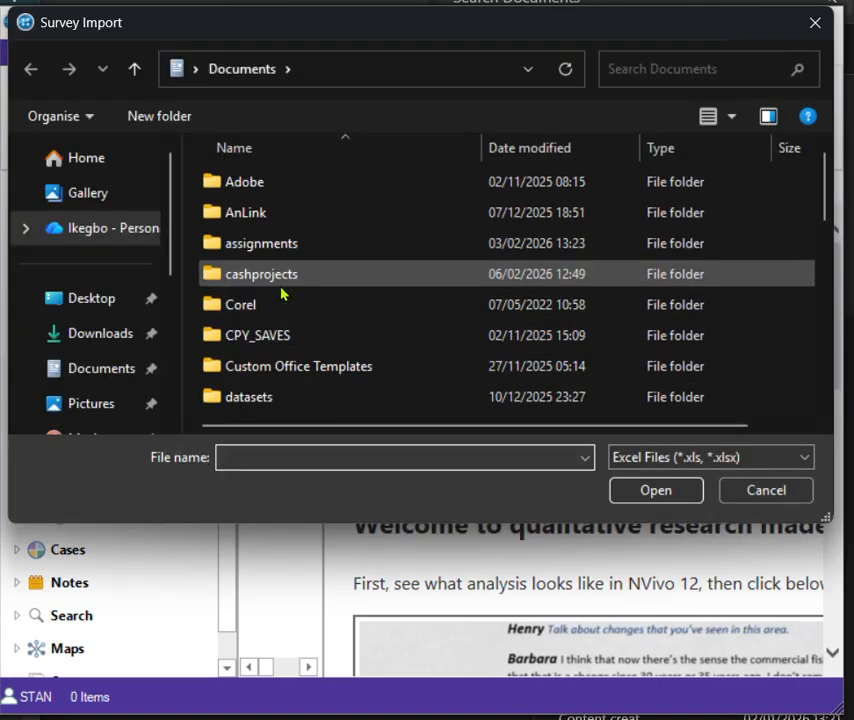
{"action": "left_click", "coordinate": [90, 338]}
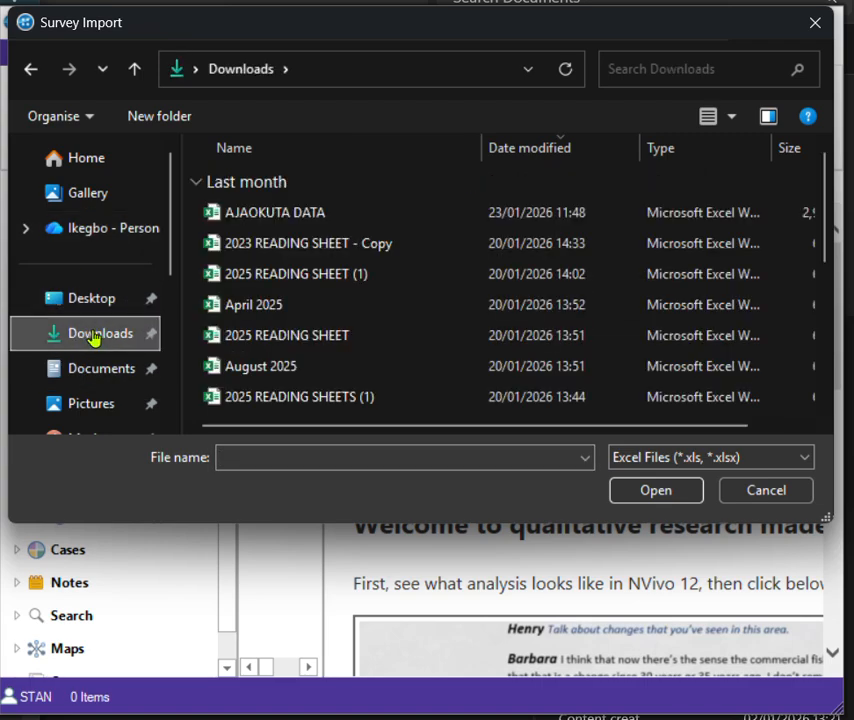
{"action": "left_click", "coordinate": [296, 246]}
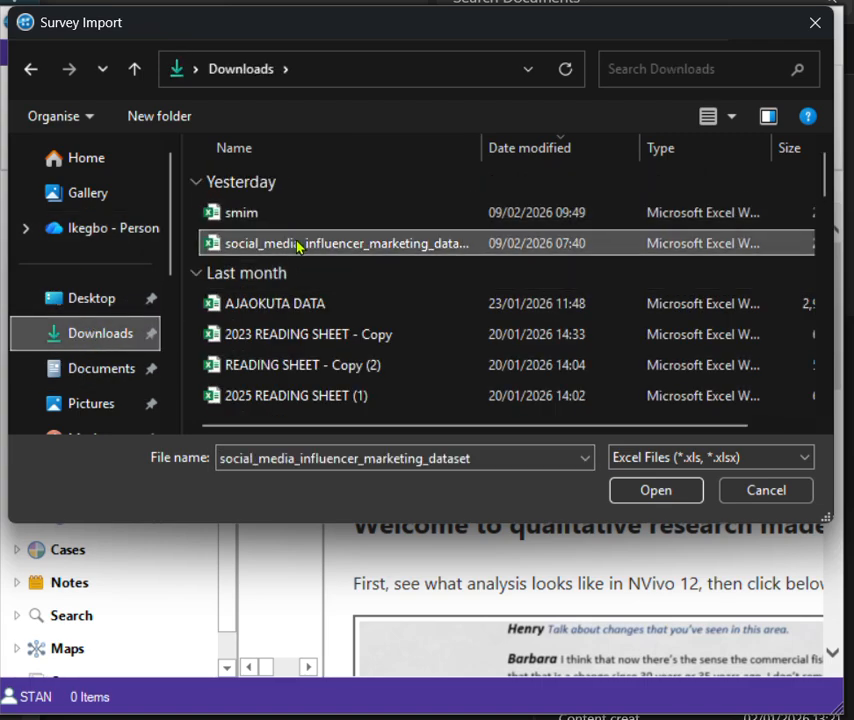
{"action": "left_click", "coordinate": [655, 494]}
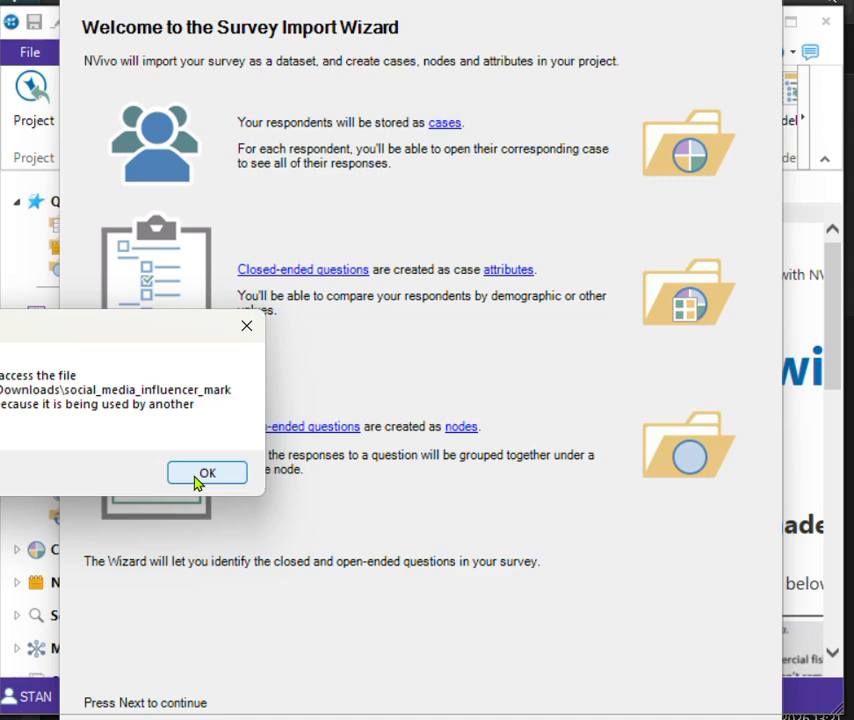
{"action": "left_click", "coordinate": [207, 473]}
Step: Switch to Excel and close the social_media_influencer_marketing_dataset workbook, saving its changes
{"action": "mouse_move", "coordinate": [265, 714]}
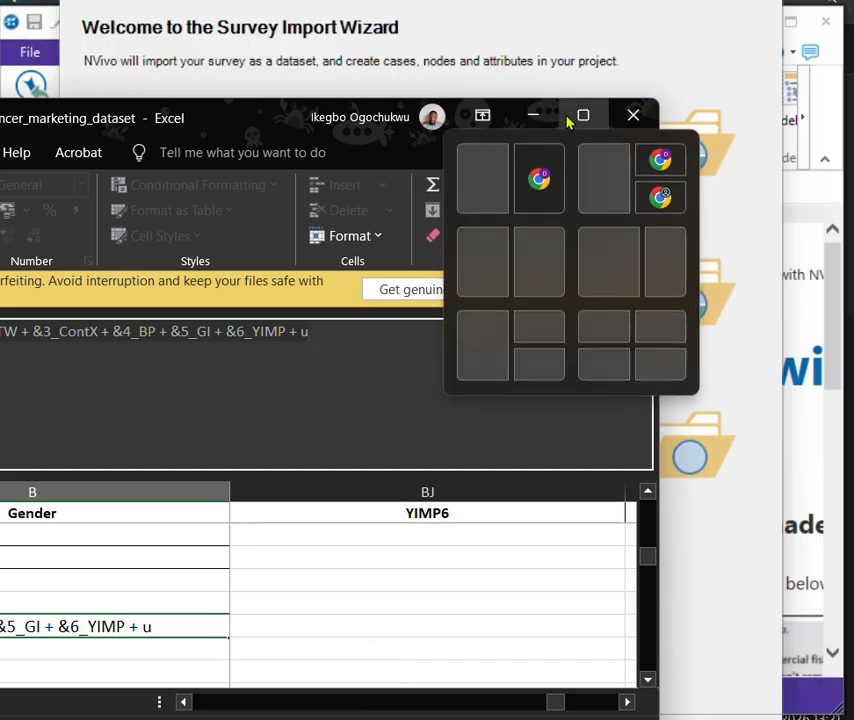
{"action": "left_click", "coordinate": [638, 117]}
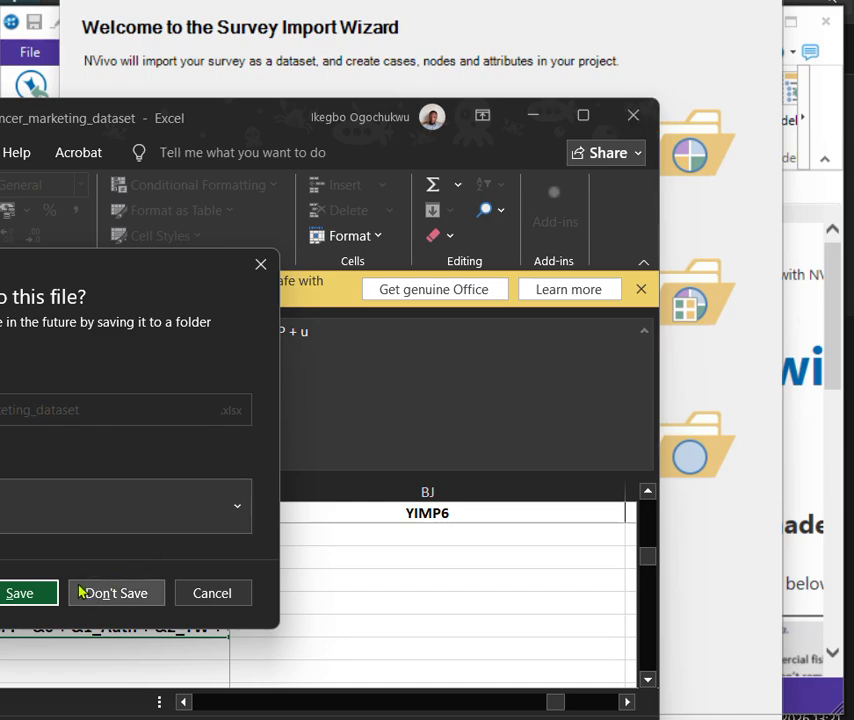
{"action": "left_click", "coordinate": [8, 592]}
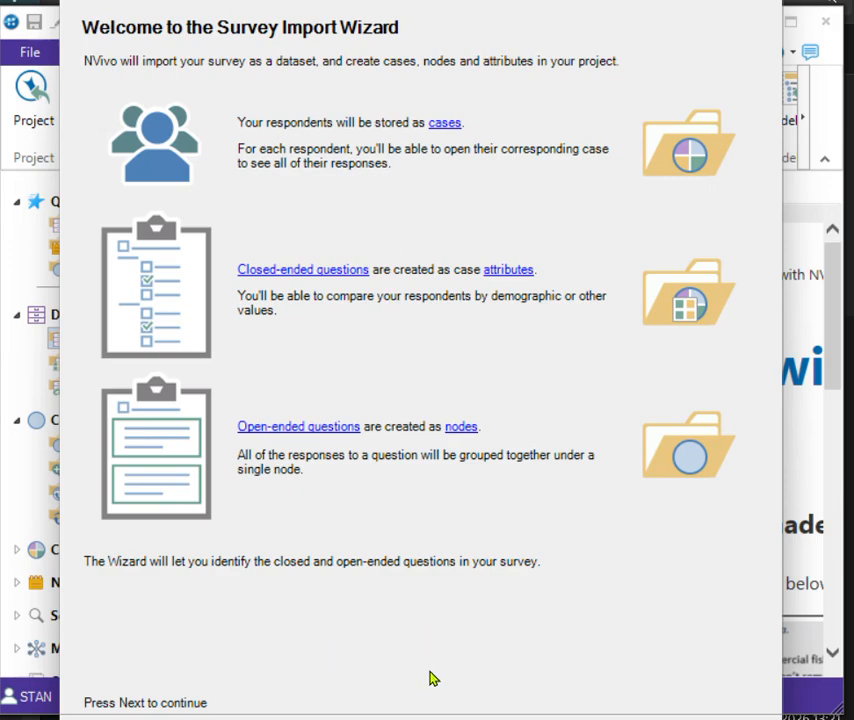
Step: Close the open Survey Import Wizard and restart the Excel survey import with social_media_influencer_marketing_dataset from Downloads
{"action": "left_click", "coordinate": [762, 1]}
{"action": "left_click", "coordinate": [224, 108]}
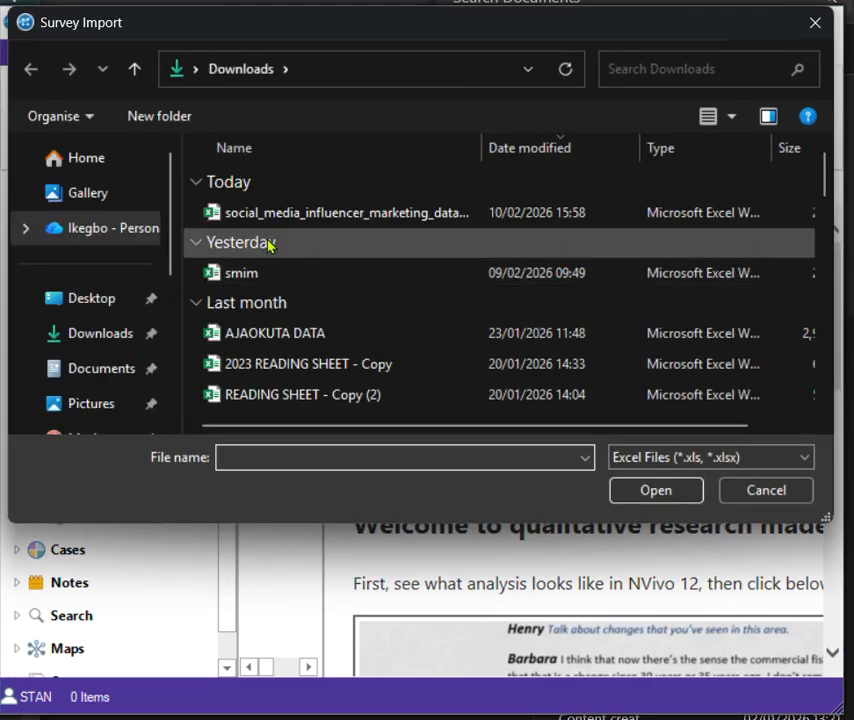
{"action": "left_click", "coordinate": [266, 214]}
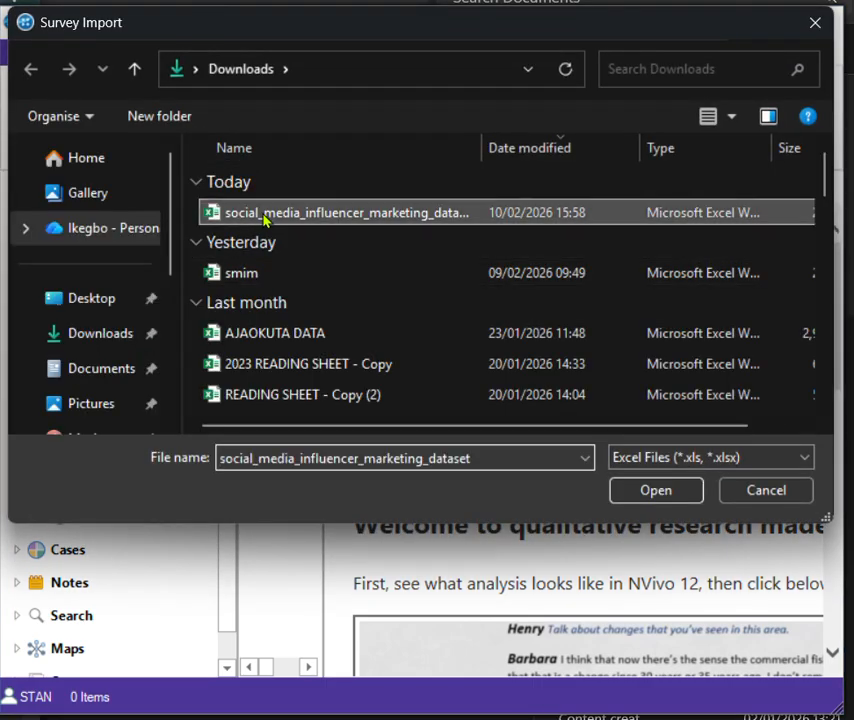
{"action": "left_click", "coordinate": [654, 499]}
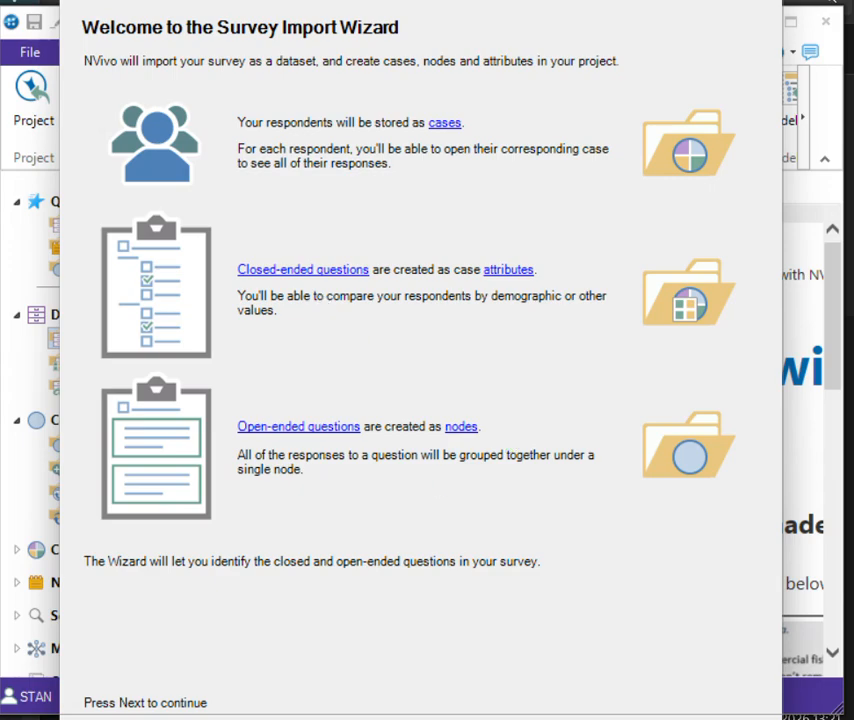
Step: Accept the Main data worksheet with one header row and Day Month Year dates, keeping Respondent_ID as the unique case ID
{"action": "left_click", "coordinate": [550, 719]}
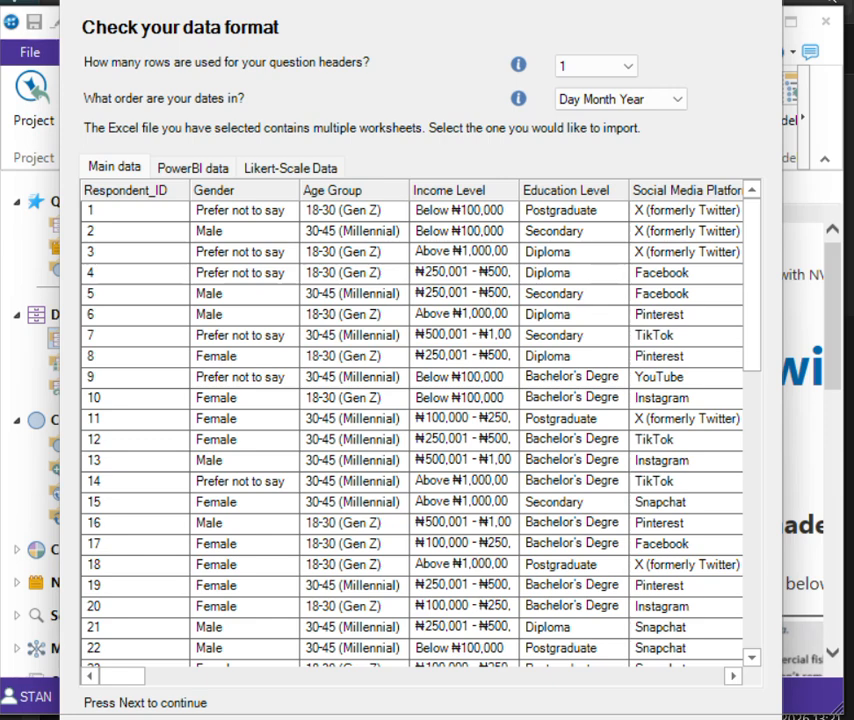
{"action": "key", "text": "Return"}
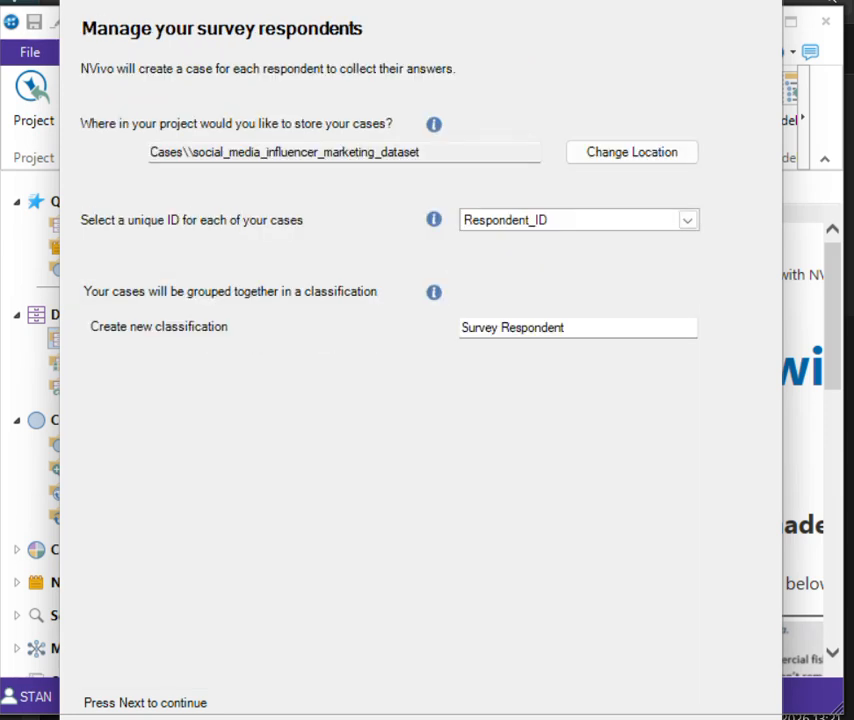
{"action": "key", "text": "Return"}
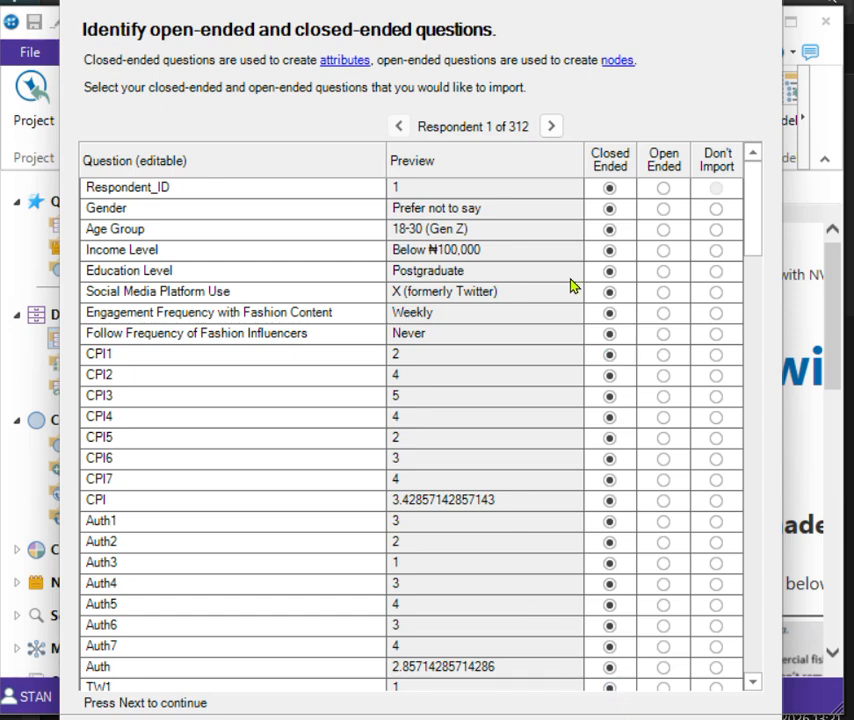
Step: Mark Social Media Platform Use as open-ended, review the remaining questions as closed-ended and accept the question types
{"action": "left_click", "coordinate": [666, 294]}
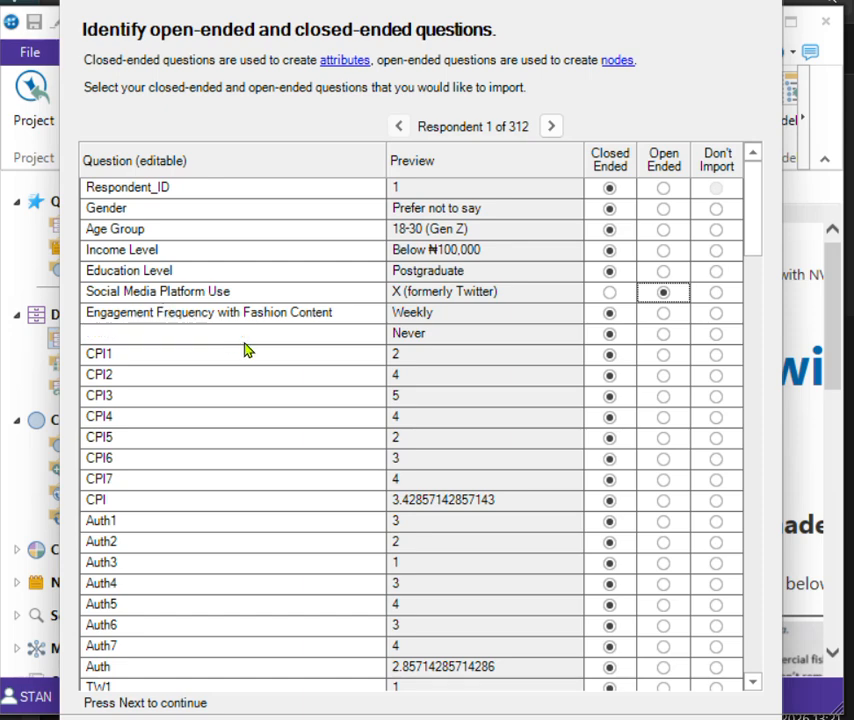
{"action": "left_click", "coordinate": [247, 338]}
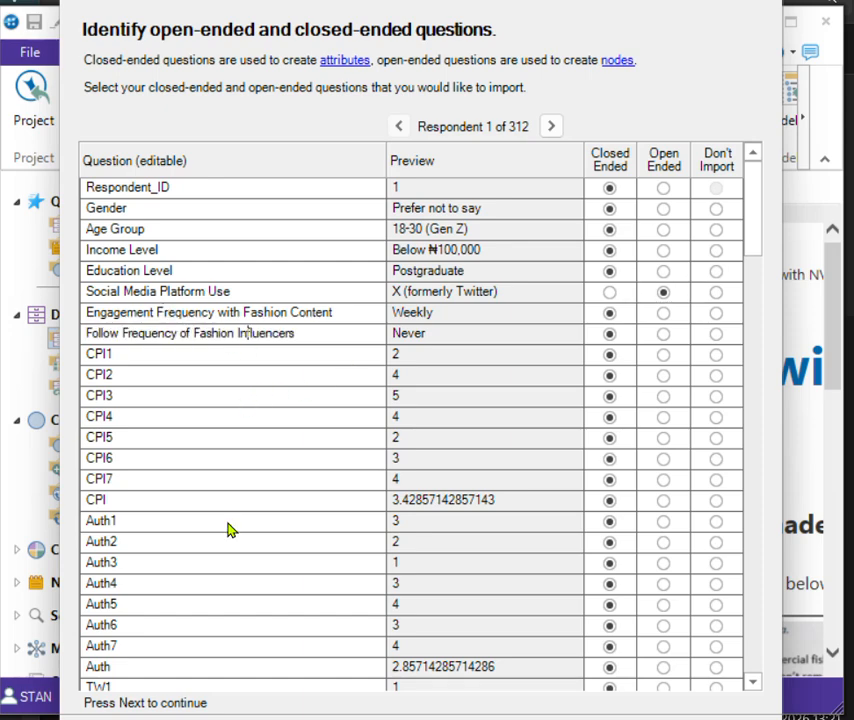
{"action": "scroll", "coordinate": [228, 530], "scroll_direction": "down", "scroll_amount": 19}
{"action": "scroll", "coordinate": [228, 530], "scroll_direction": "up", "scroll_amount": 10}
{"action": "scroll", "coordinate": [228, 530], "scroll_direction": "down", "scroll_amount": 8}
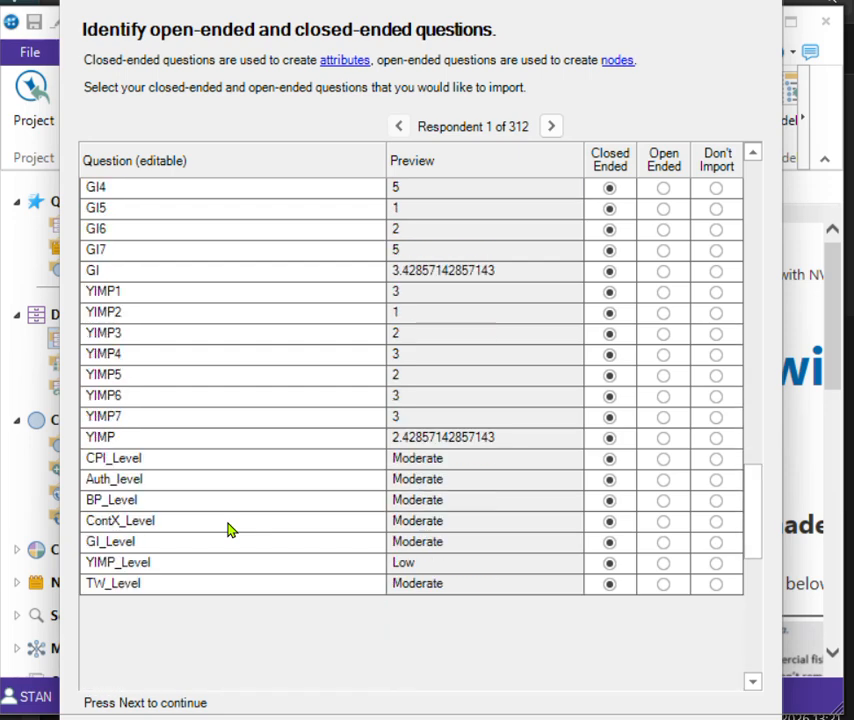
{"action": "scroll", "coordinate": [228, 530], "scroll_direction": "up", "scroll_amount": 1}
{"action": "scroll", "coordinate": [228, 530], "scroll_direction": "up", "scroll_amount": 6}
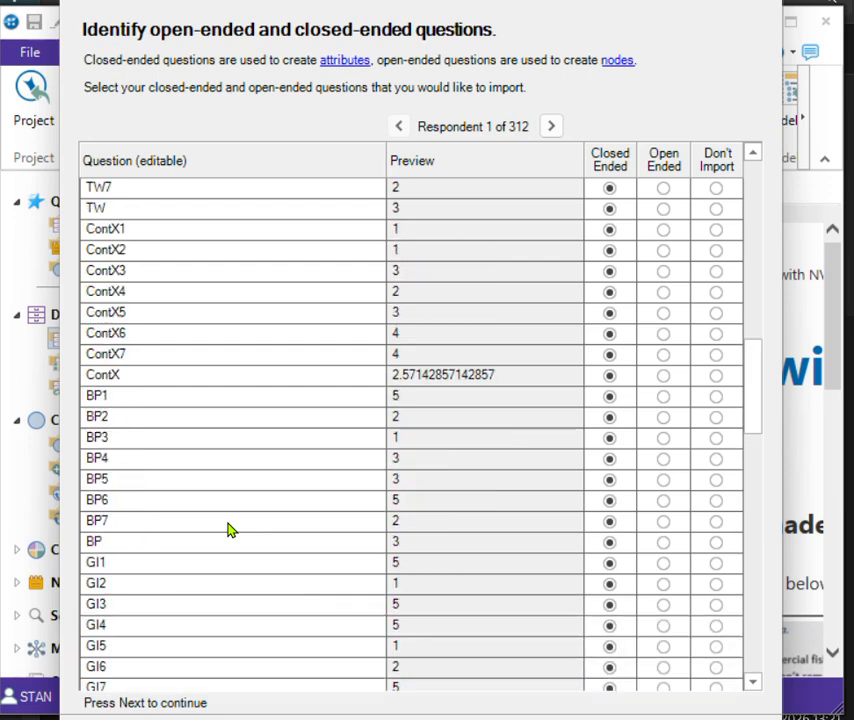
{"action": "scroll", "coordinate": [228, 530], "scroll_direction": "up", "scroll_amount": 10}
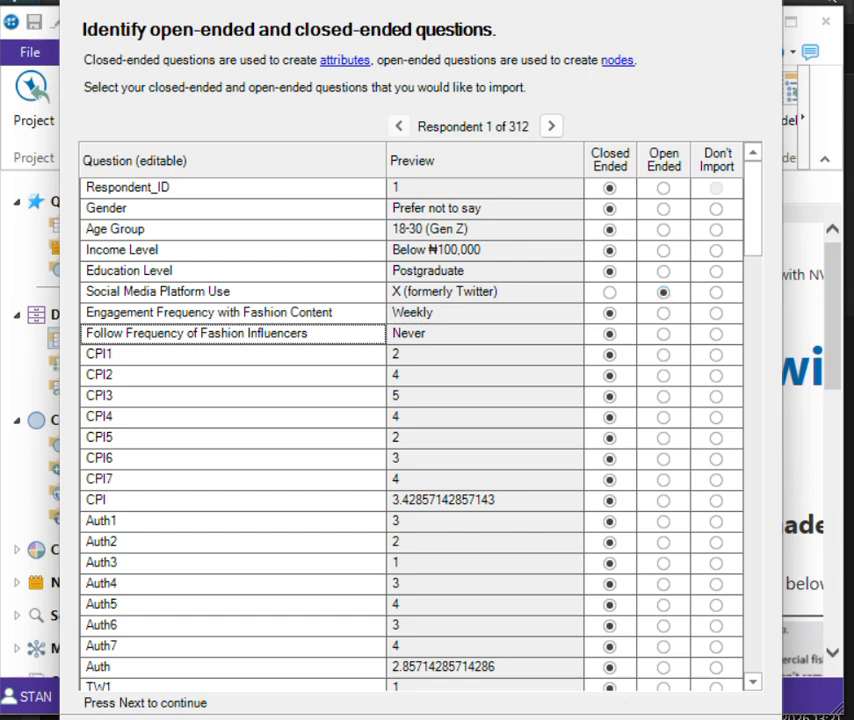
{"action": "left_click", "coordinate": [580, 718]}
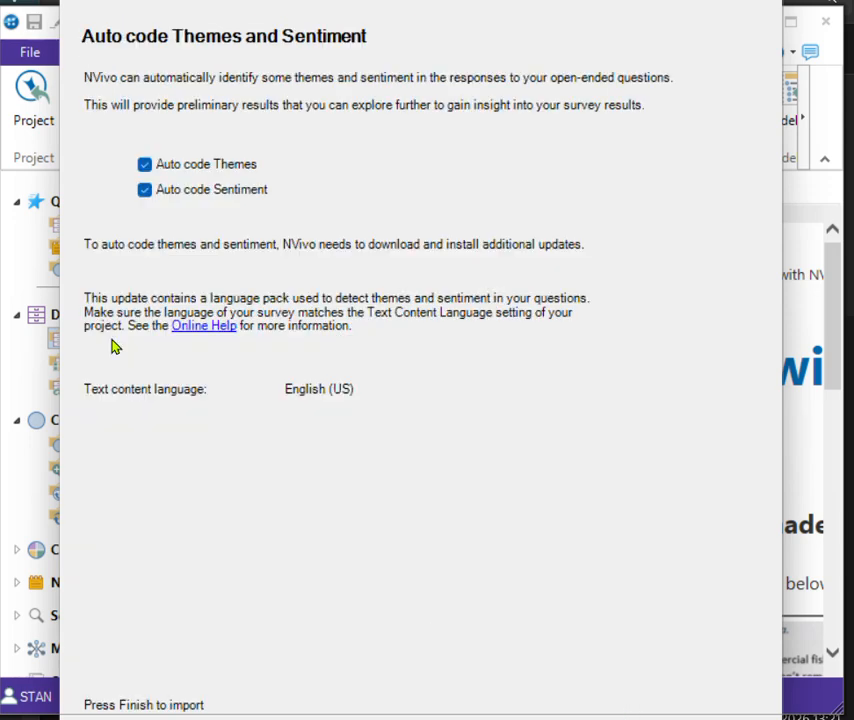
Step: Turn off auto coding of themes and sentiment, run the survey import and close the wizard when it completes
{"action": "left_click", "coordinate": [143, 168]}
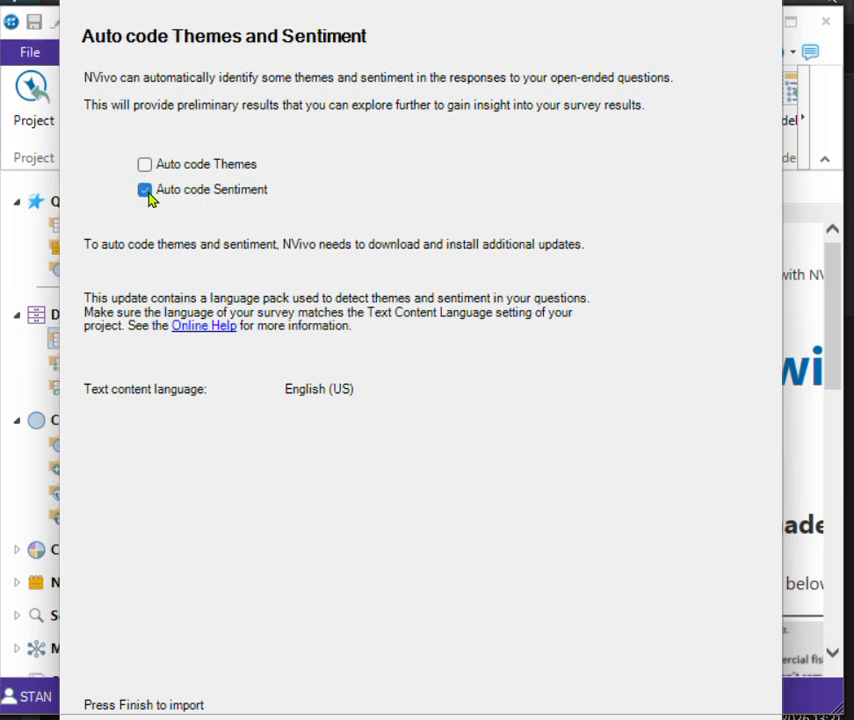
{"action": "left_click", "coordinate": [148, 199]}
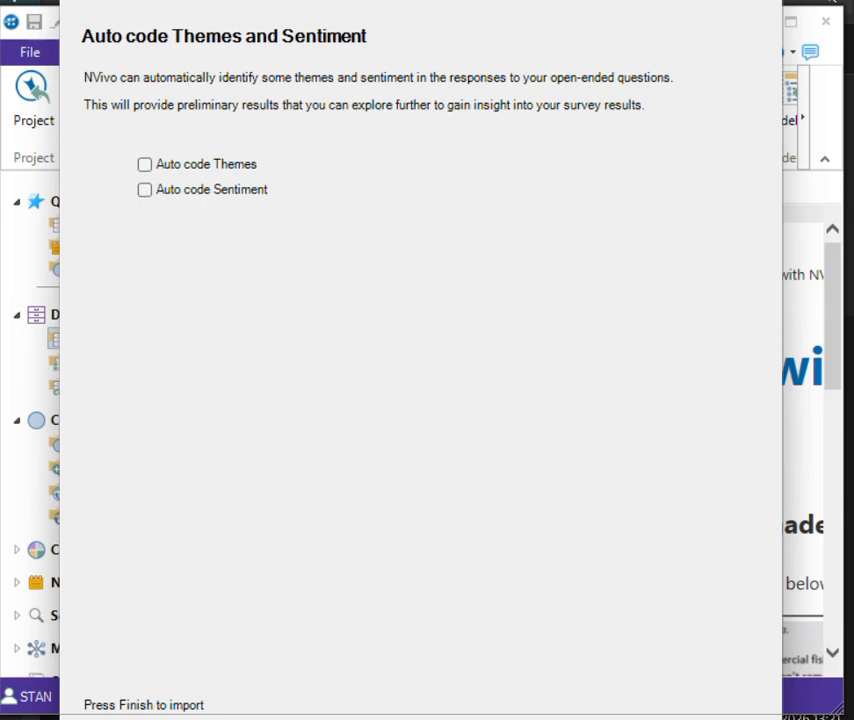
{"action": "left_click", "coordinate": [661, 718]}
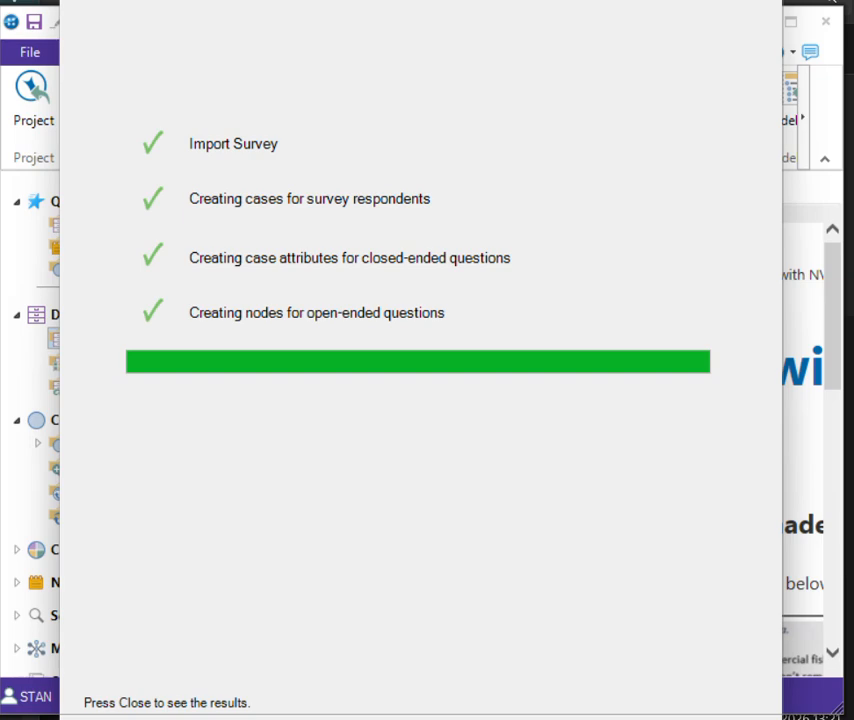
{"action": "left_click", "coordinate": [650, 719]}
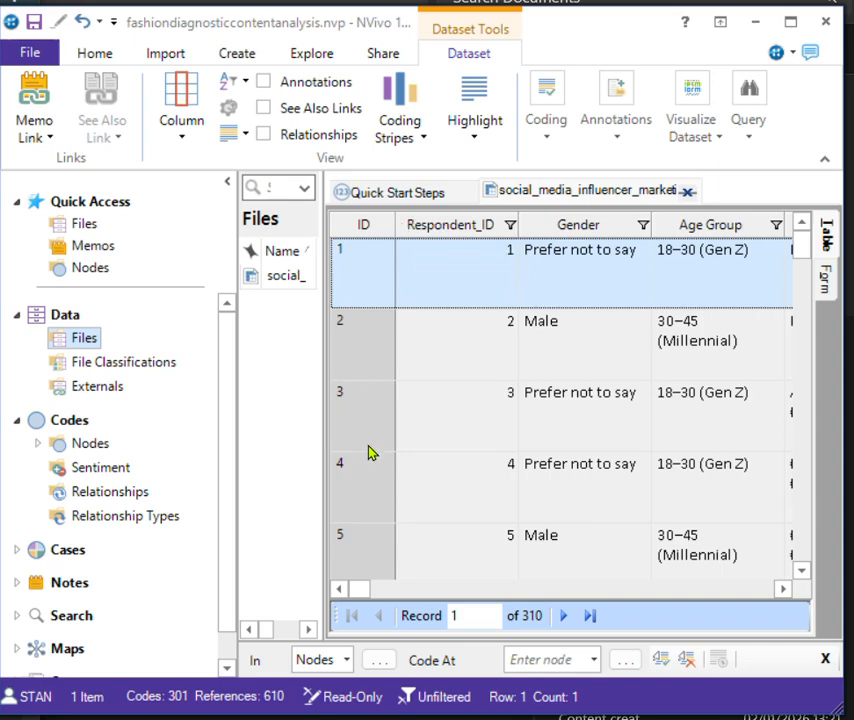
Step: Examine the imported dataset's respondent records and its columns from Gender and Age Group across to the CPI, Auth and ContX scores
{"action": "left_click", "coordinate": [560, 617]}
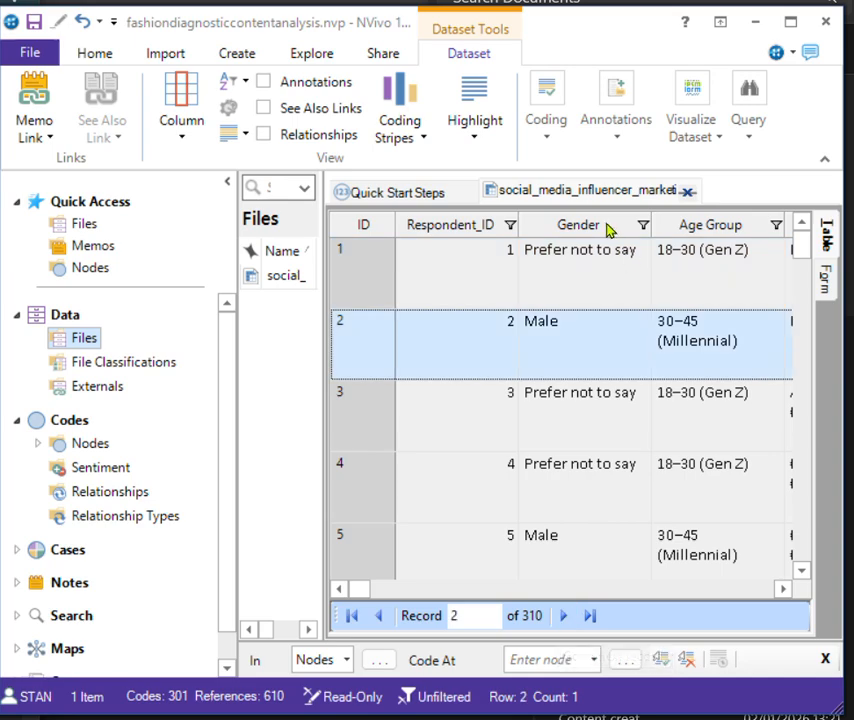
{"action": "left_click", "coordinate": [595, 236]}
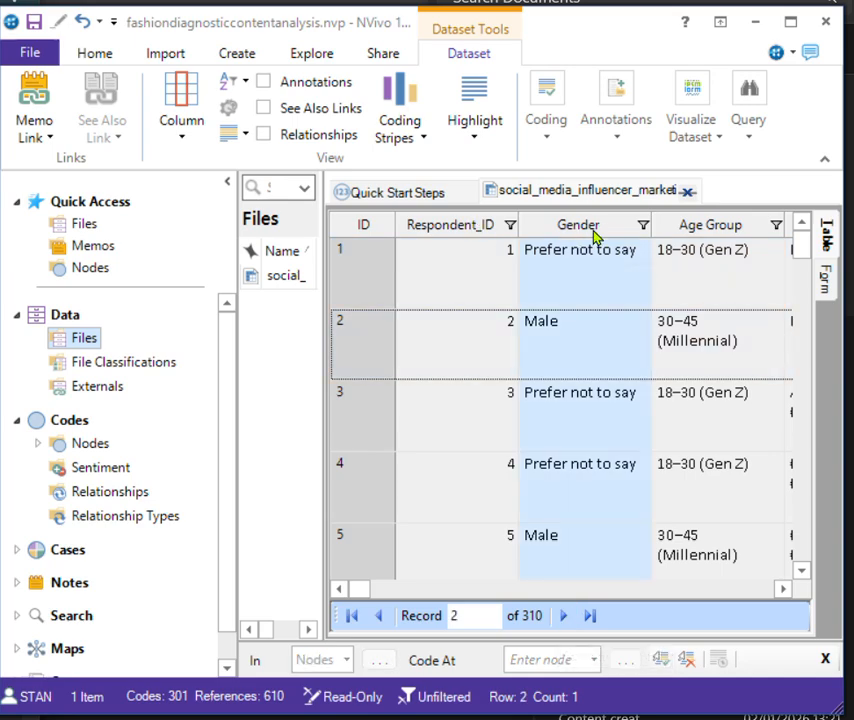
{"action": "key", "text": "Down"}
{"action": "key", "text": "Down"}
{"action": "key", "text": "Down"}
{"action": "key", "text": "Down"}
{"action": "key", "text": "Down"}
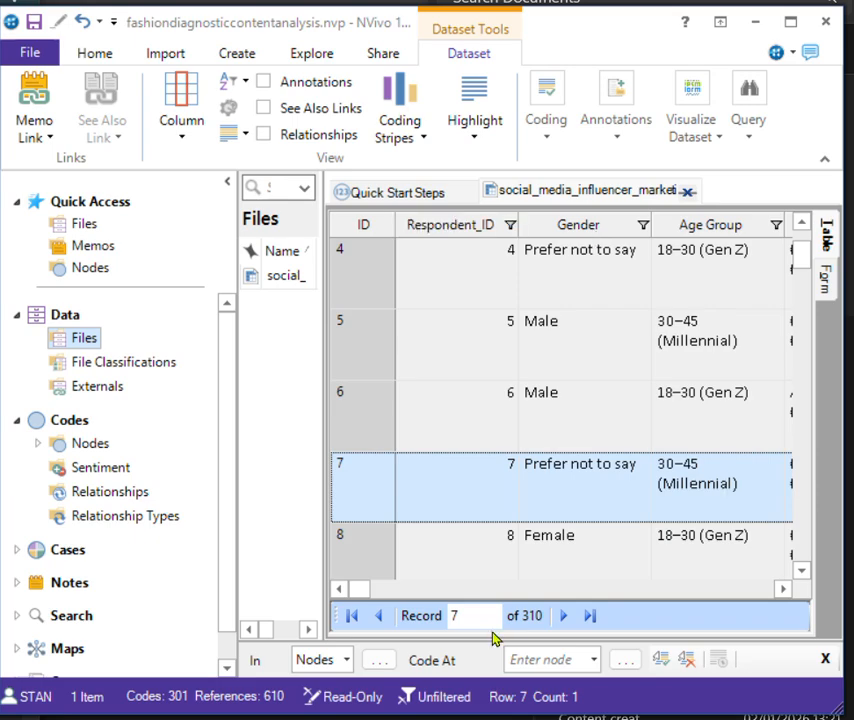
{"action": "left_click_drag", "start_coordinate": [358, 597], "coordinate": [465, 607]}
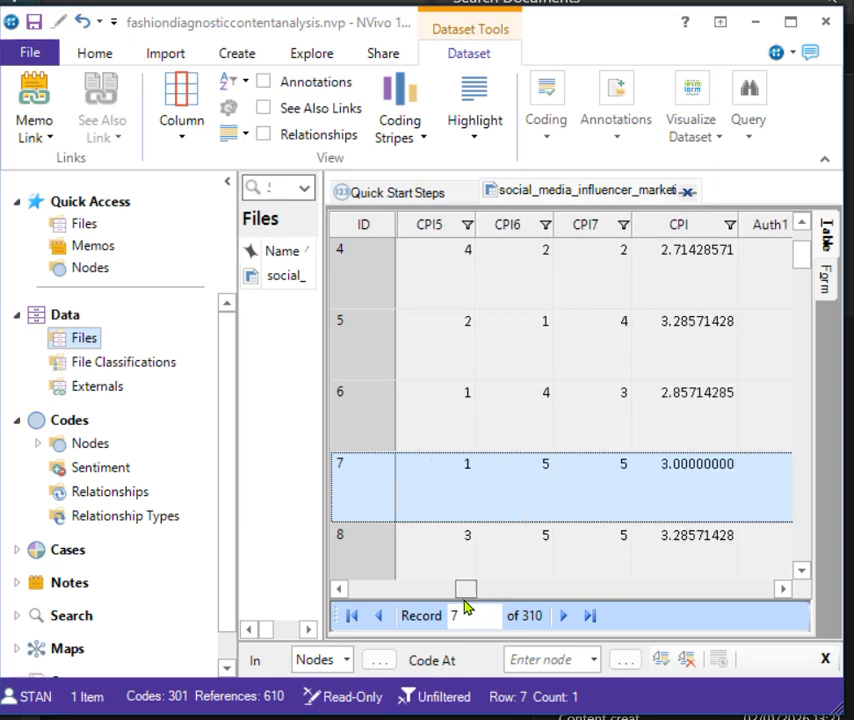
{"action": "left_click_drag", "start_coordinate": [465, 607], "coordinate": [480, 605]}
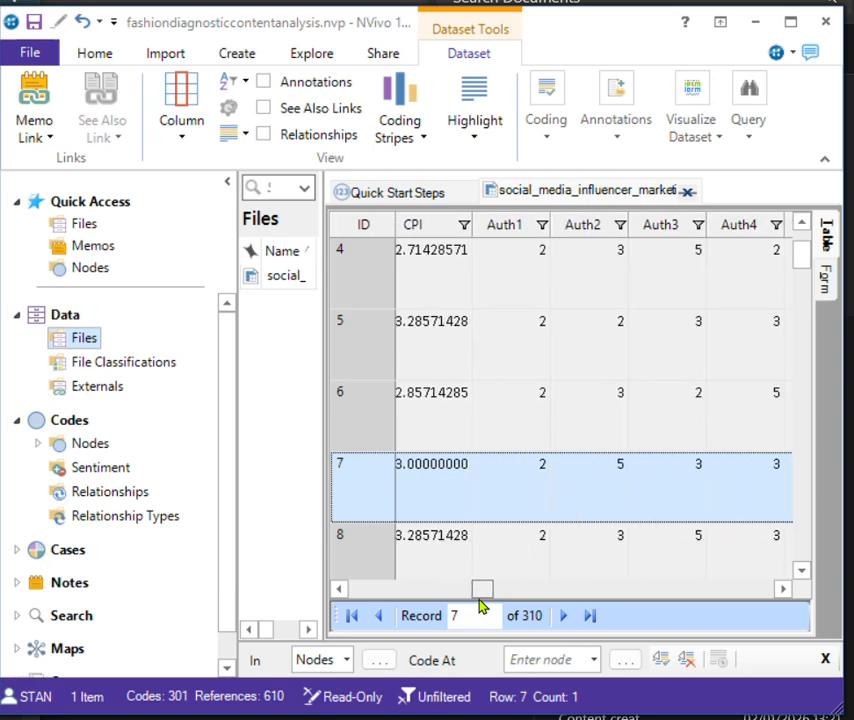
{"action": "left_click_drag", "start_coordinate": [480, 605], "coordinate": [590, 580]}
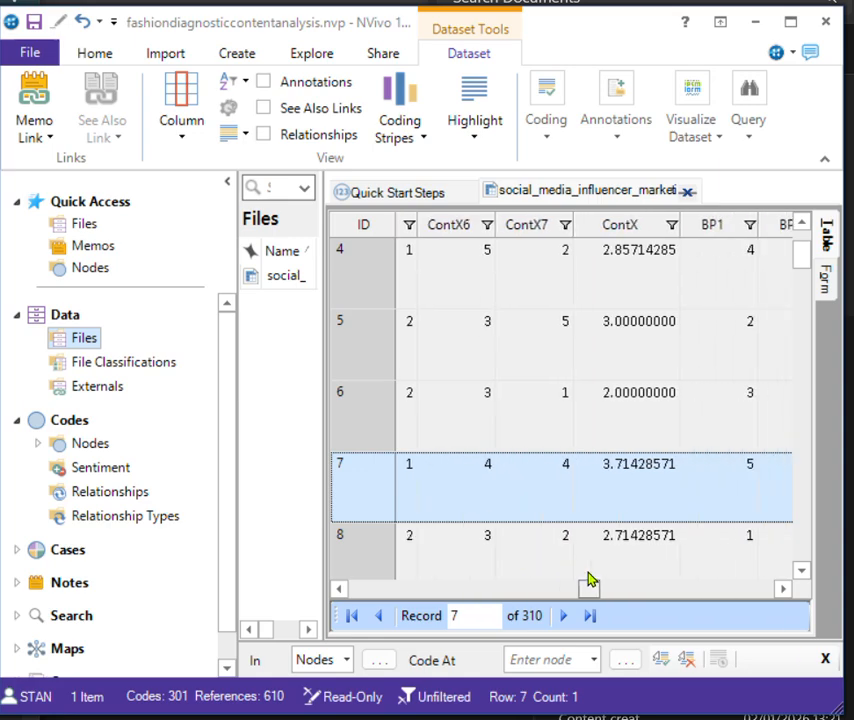
Step: Create a top-level node named CPI and widen the Nodes list to show it
{"action": "left_click_drag", "start_coordinate": [588, 580], "coordinate": [355, 588]}
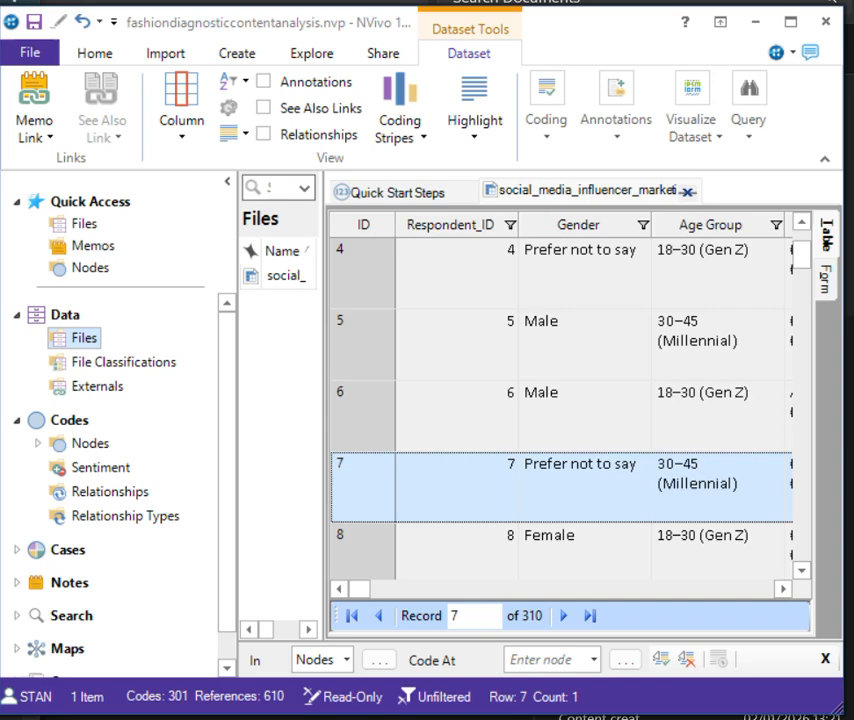
{"action": "left_click", "coordinate": [239, 60]}
{"action": "left_click", "coordinate": [250, 112]}
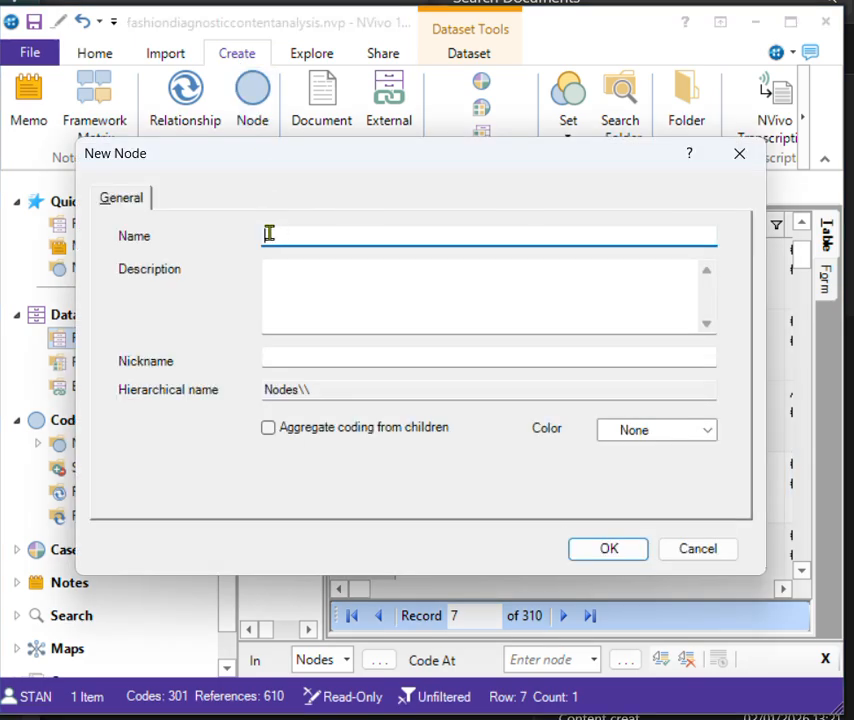
{"action": "type", "text": "CPI"}
{"action": "key", "text": "Return"}
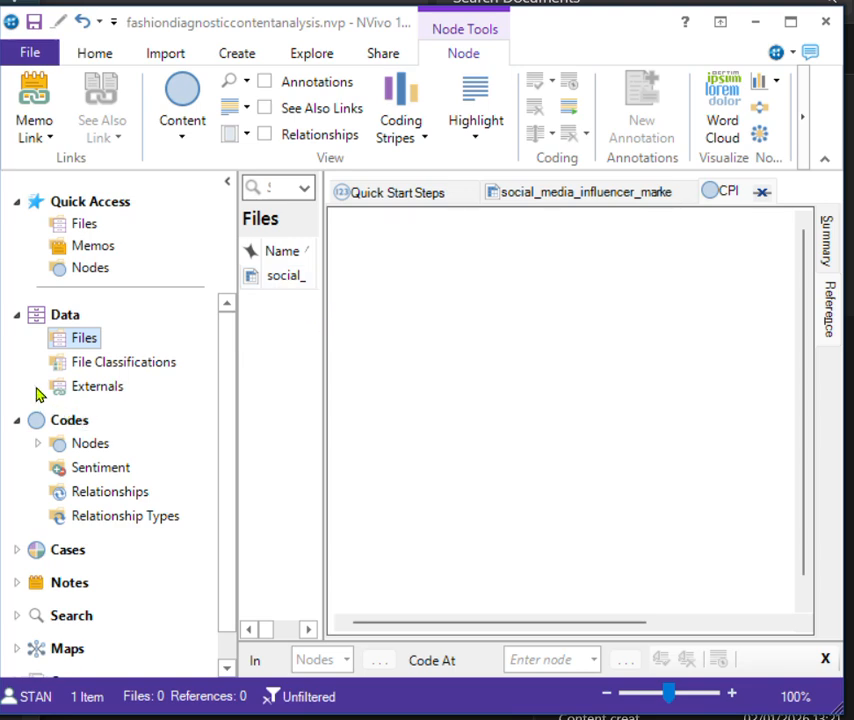
{"action": "left_click", "coordinate": [102, 274]}
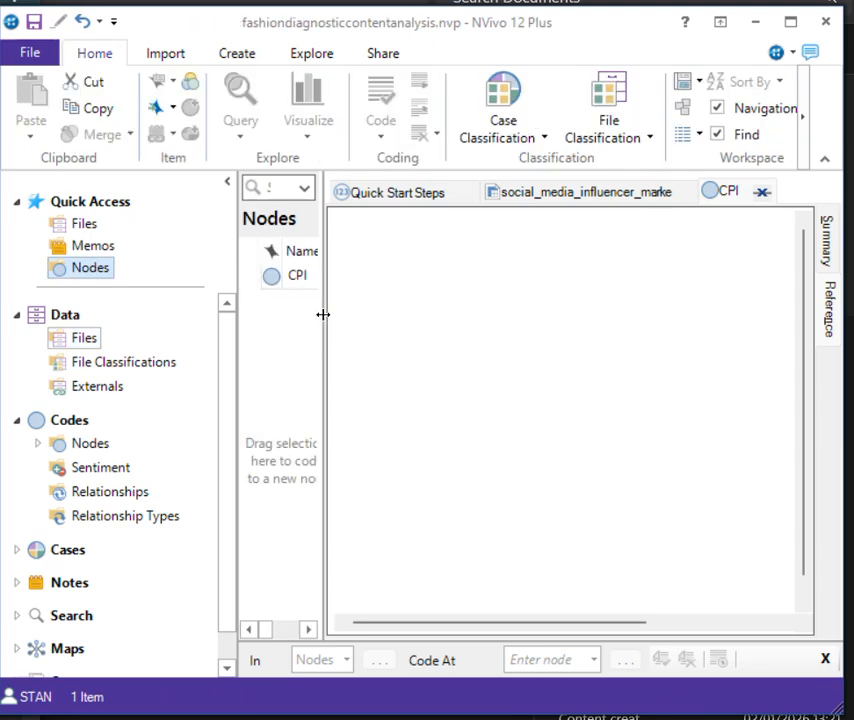
{"action": "left_click_drag", "start_coordinate": [323, 314], "coordinate": [435, 311]}
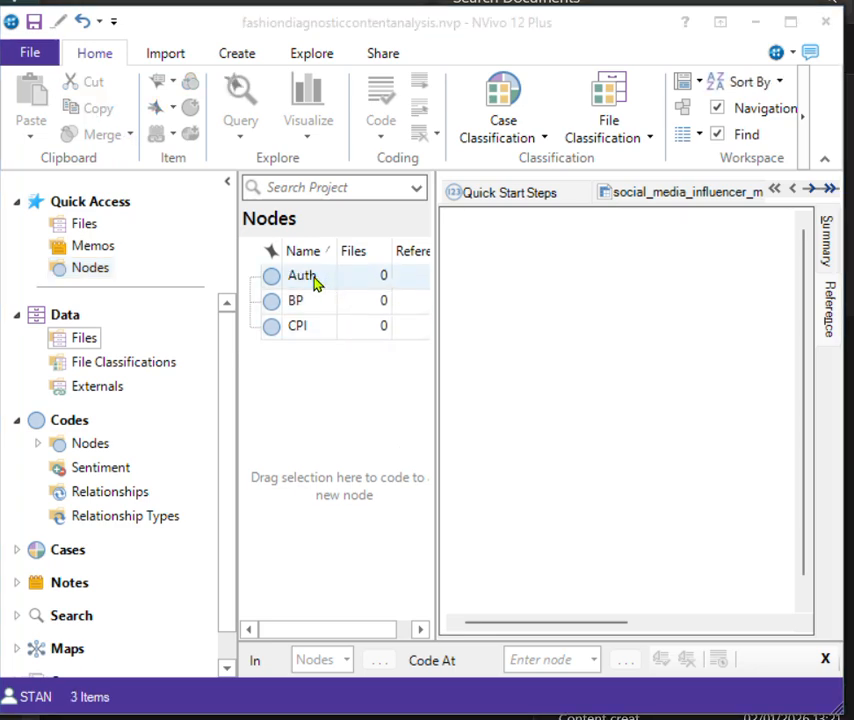
Step: Add a child node named High under the Auth node
{"action": "right_click", "coordinate": [313, 282]}
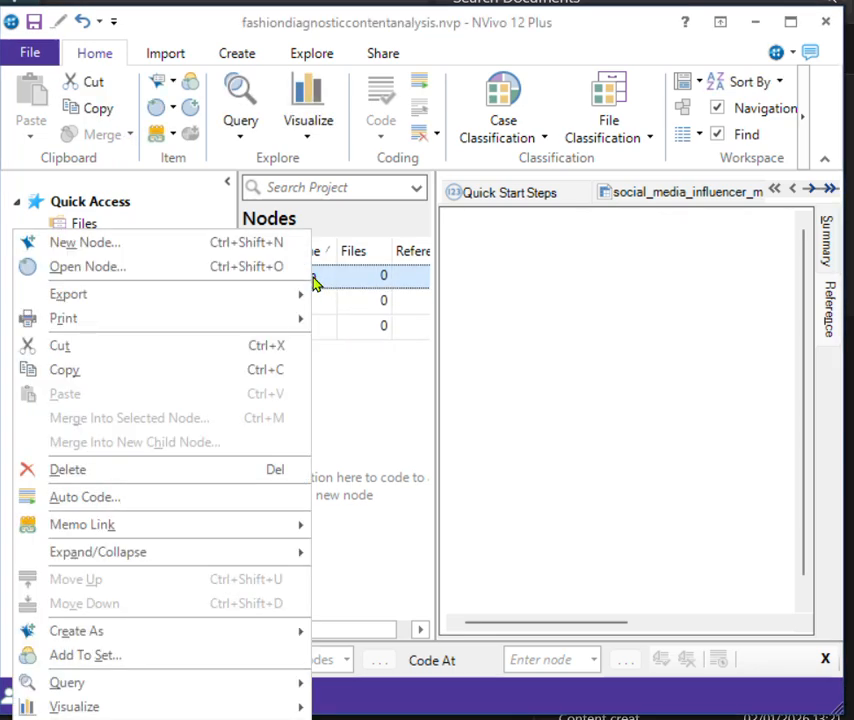
{"action": "left_click", "coordinate": [230, 248]}
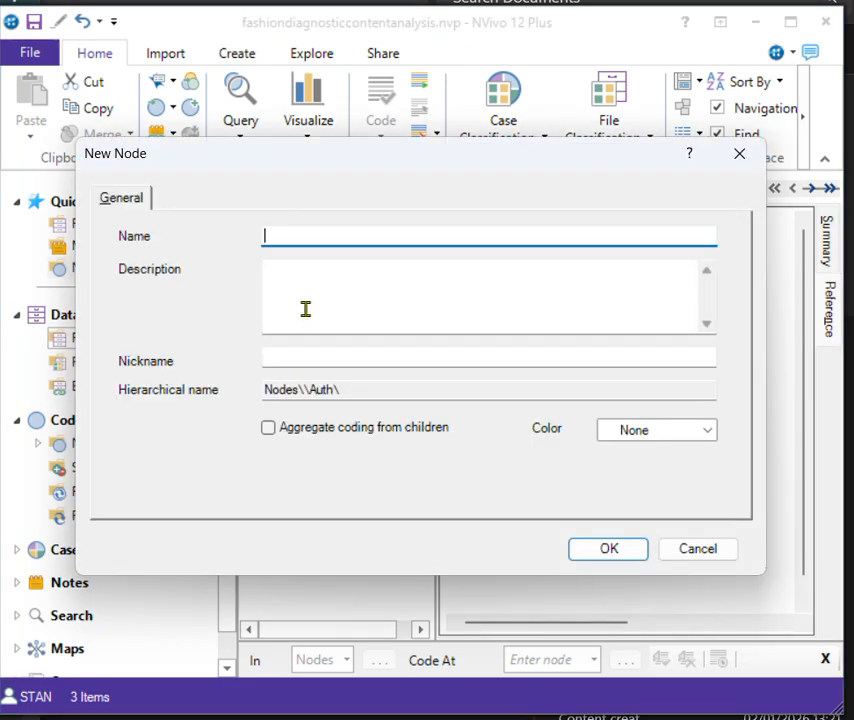
{"action": "type", "text": "HI"}
{"action": "key", "text": "BackSpace"}
{"action": "key", "text": "BackSpace"}
{"action": "type", "text": "High"}
{"action": "key", "text": "Return"}
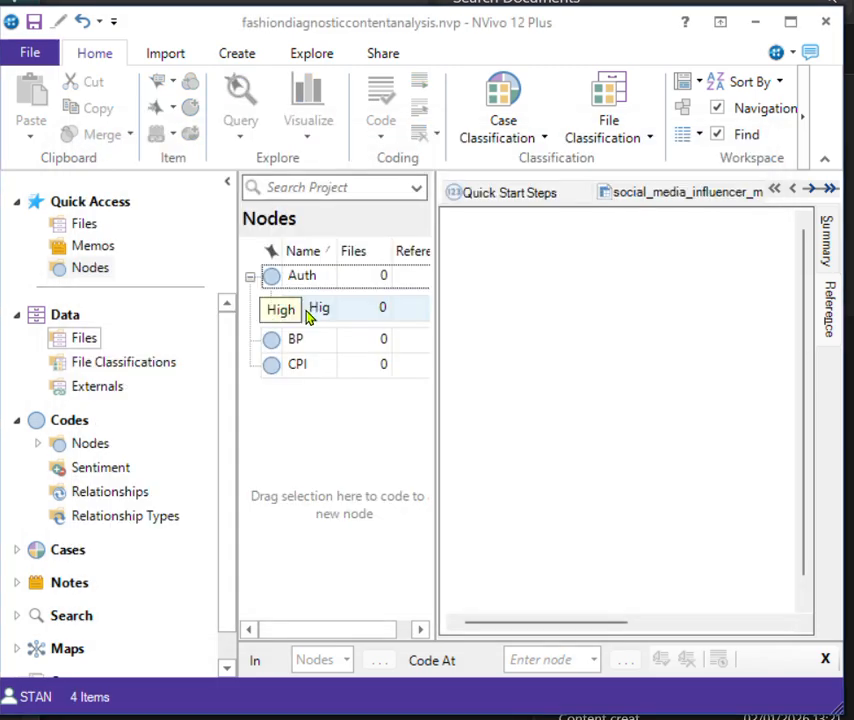
Step: Add a child node named Low under the Auth node
{"action": "left_click", "coordinate": [314, 280]}
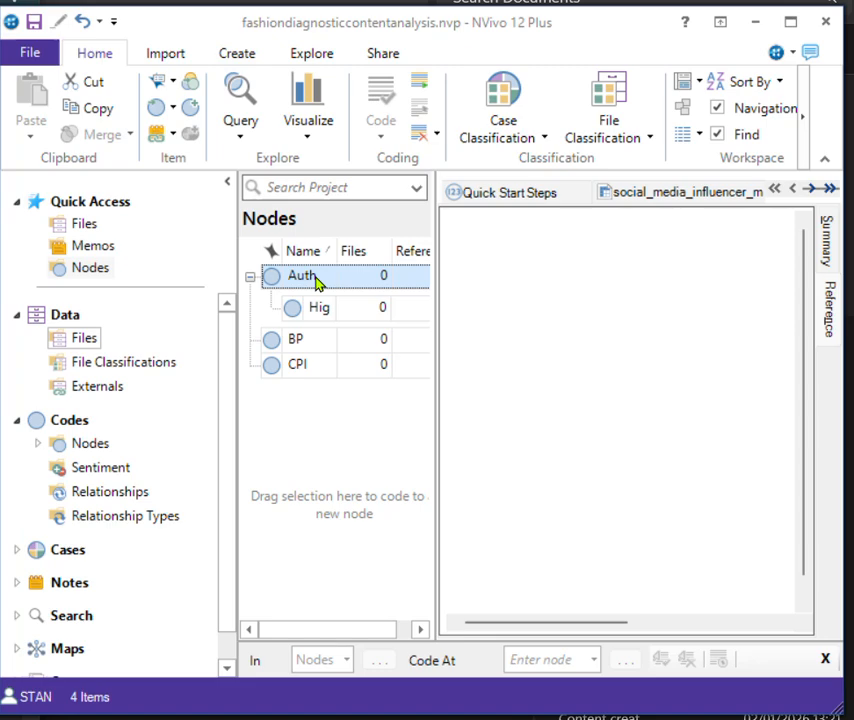
{"action": "key", "text": "ctrl+shift+n"}
{"action": "type", "text": "Low"}
{"action": "key", "text": "Return"}
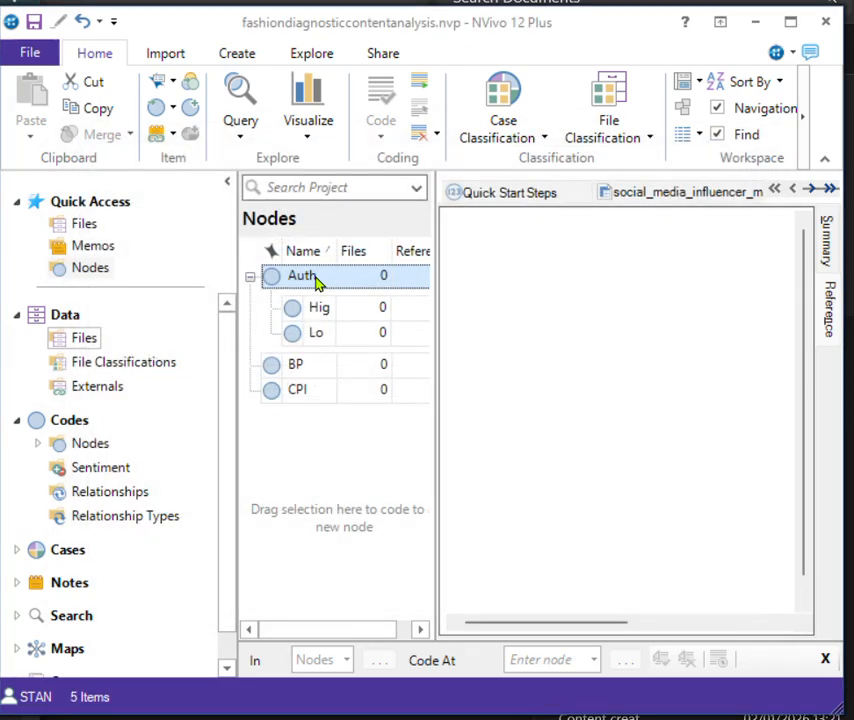
{"action": "key", "text": "ctrl+shift+n"}
{"action": "type", "text": "Moderate"}
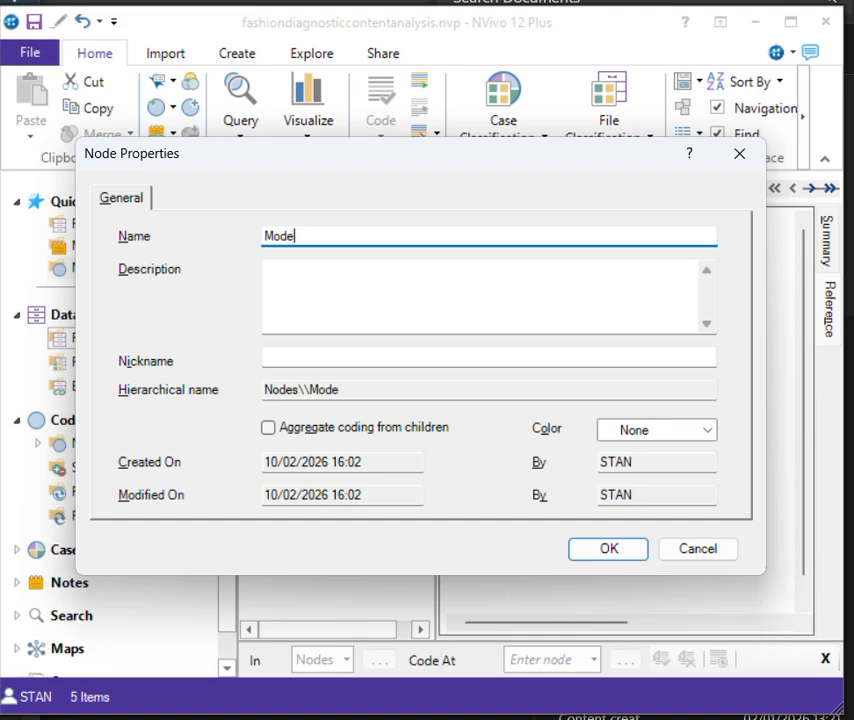
{"action": "key", "text": "Return"}
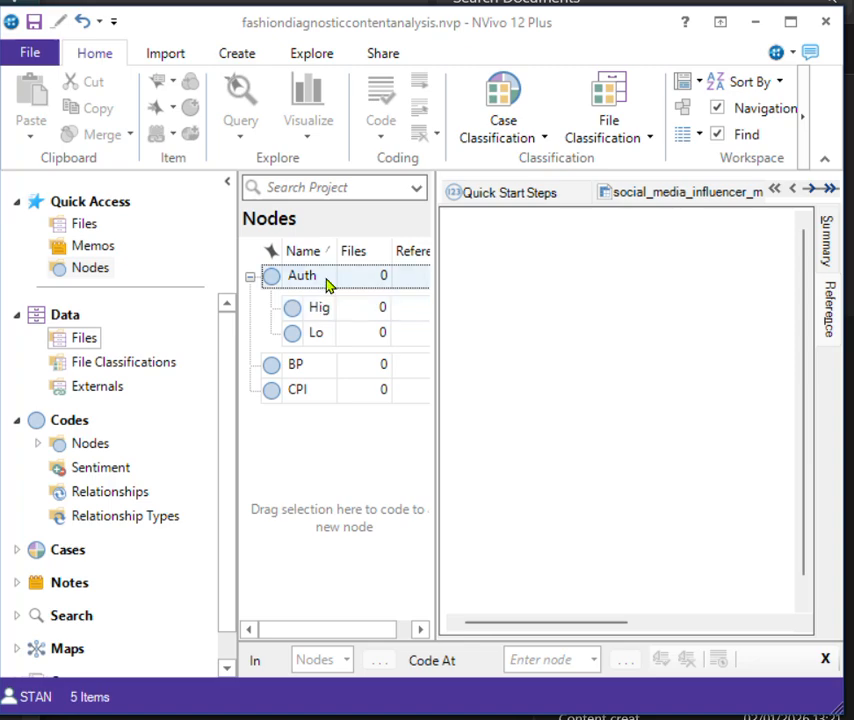
{"action": "left_click", "coordinate": [329, 285]}
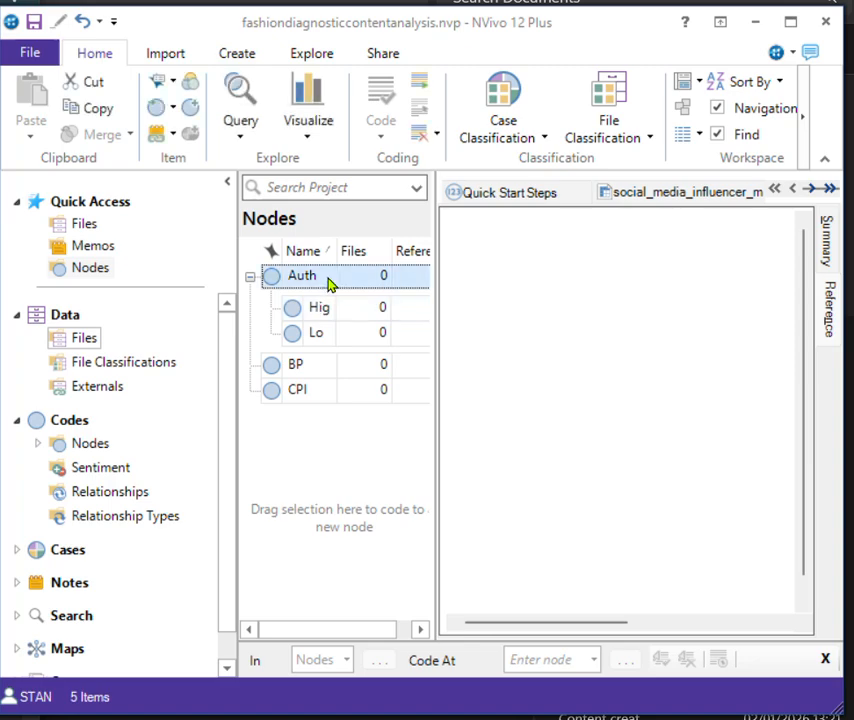
{"action": "key", "text": "ctrl+shift+p"}
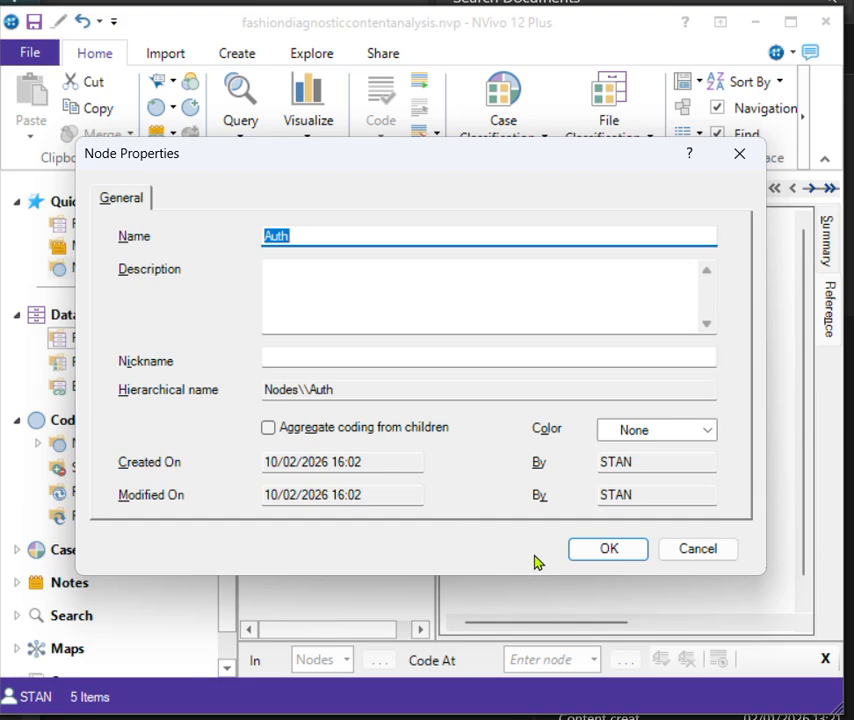
{"action": "left_click", "coordinate": [745, 156]}
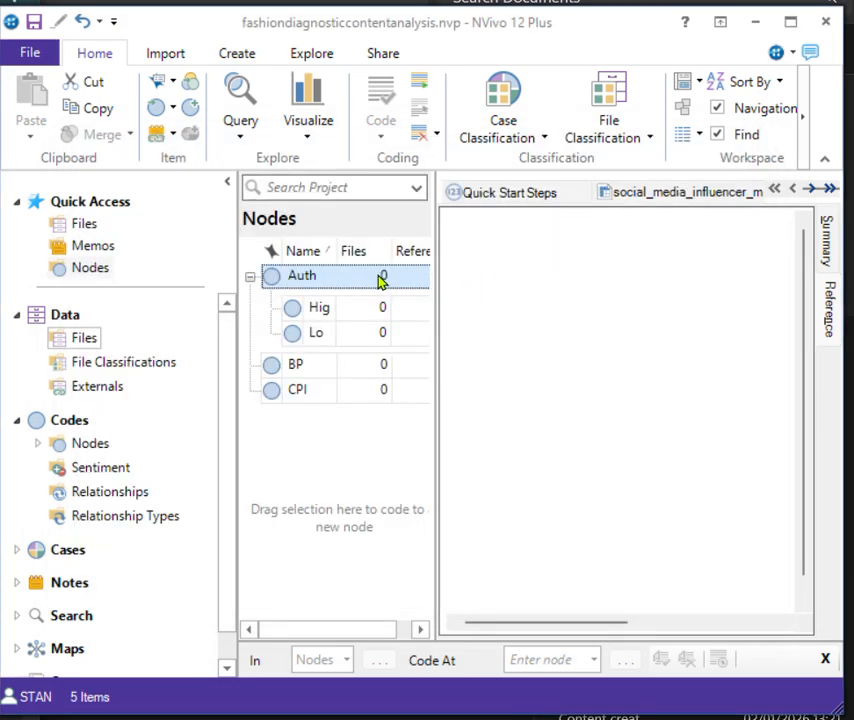
Step: Add a child node named Moderate under the Auth node
{"action": "key", "text": "ctrl+shift+n"}
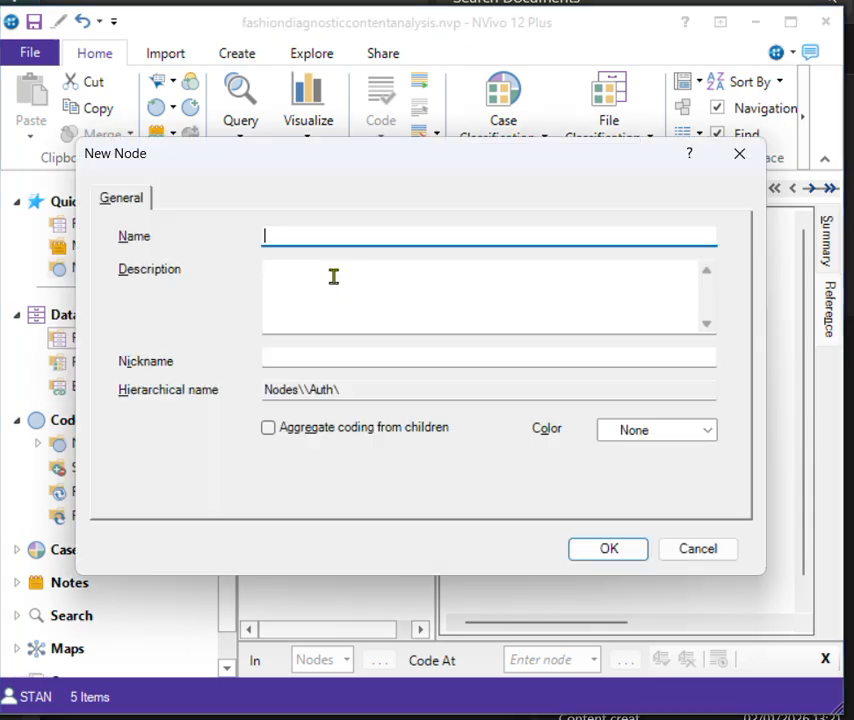
{"action": "type", "text": "High"}
{"action": "key", "text": "Return"}
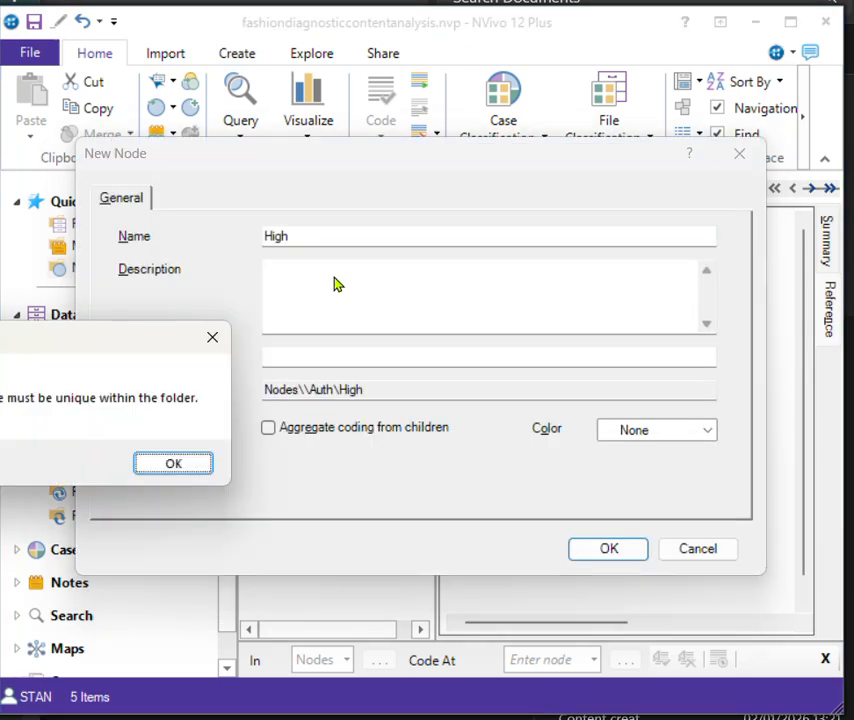
{"action": "left_click", "coordinate": [175, 469]}
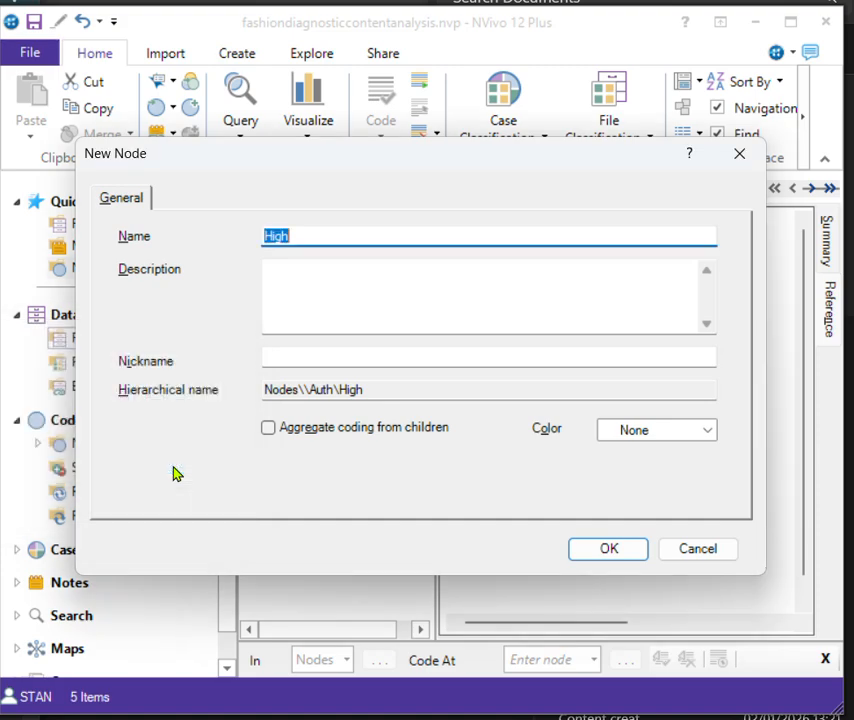
{"action": "type", "text": "Moderate"}
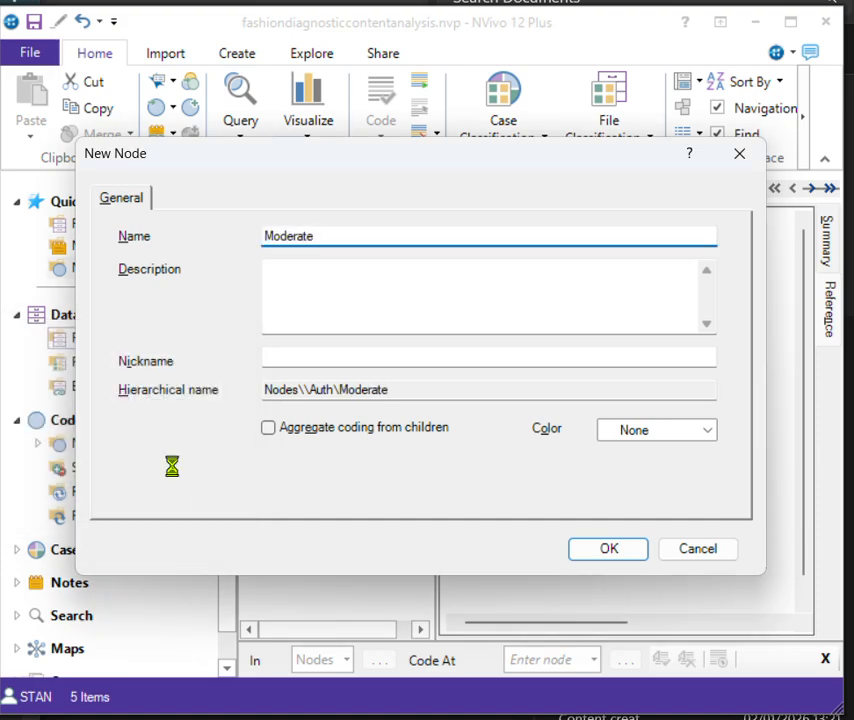
{"action": "key", "text": "Return"}
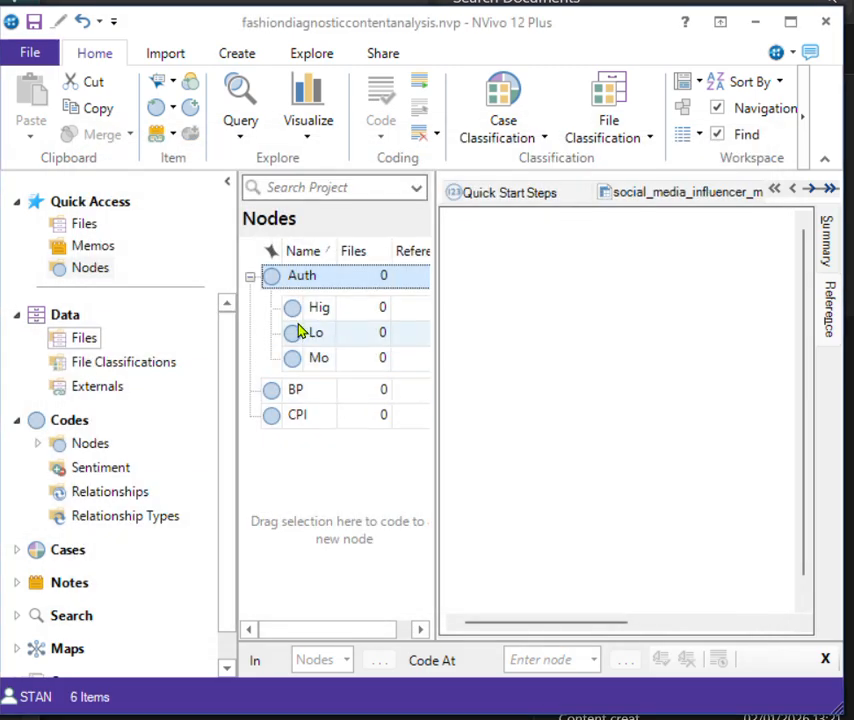
Step: Move the High, Low and Moderate child nodes from Auth to the BP node
{"action": "left_click", "coordinate": [311, 390]}
{"action": "left_click", "coordinate": [316, 316]}
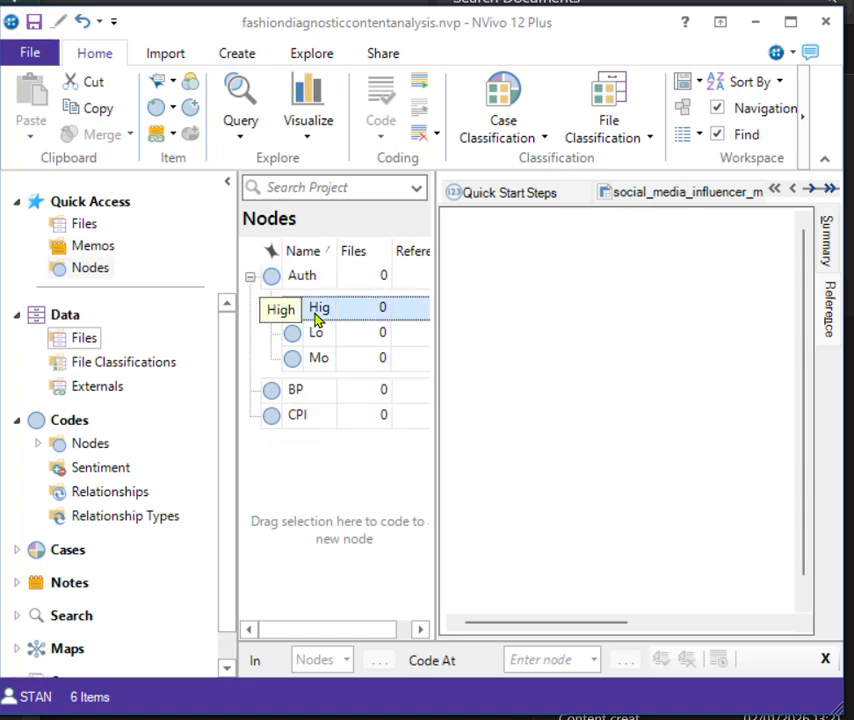
{"action": "key", "text": "shift+Down"}
{"action": "key", "text": "shift+Down"}
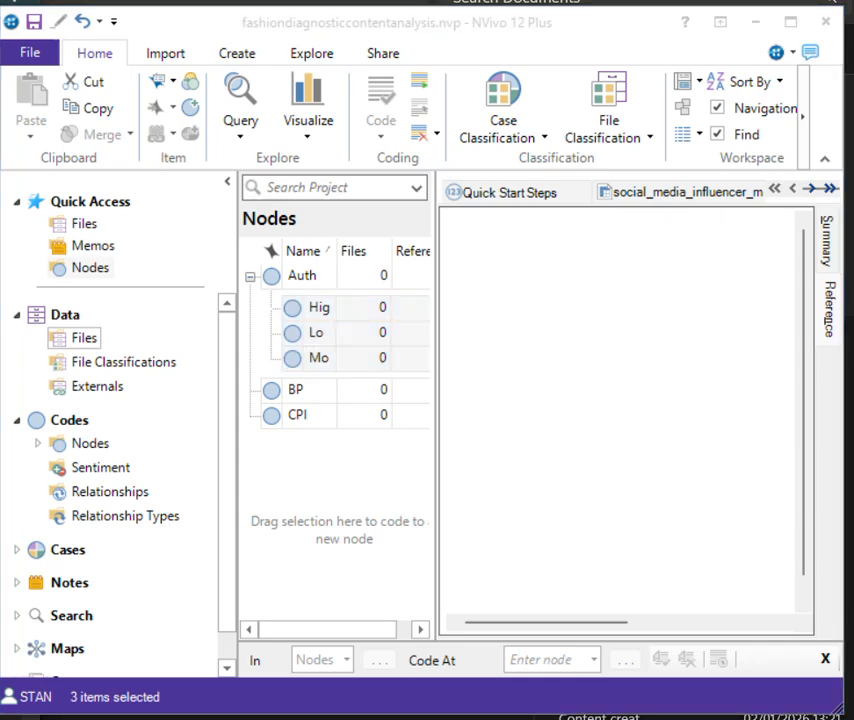
{"action": "key", "text": "Return"}
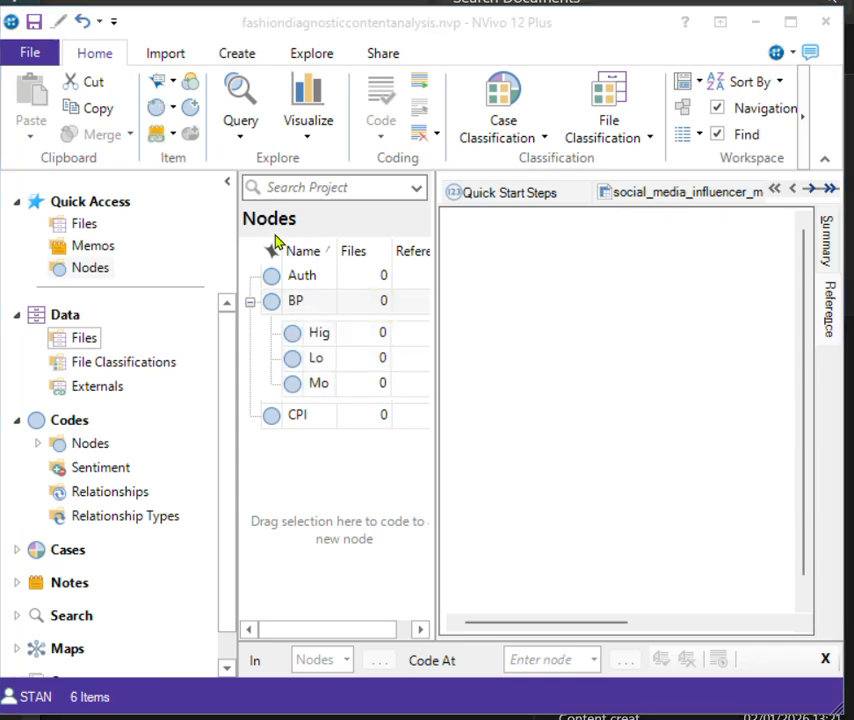
Step: Move the High, Low and Moderate child nodes from BP to CPI, and check them under CPI in the widened node list
{"action": "left_click", "coordinate": [308, 338]}
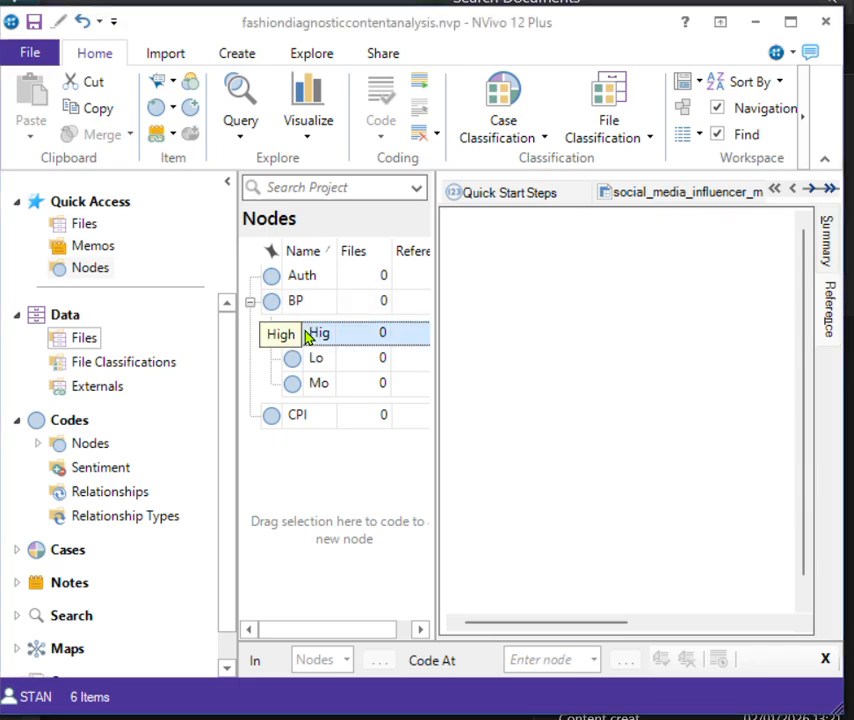
{"action": "key", "text": "shift+Down"}
{"action": "key", "text": "shift+Down"}
{"action": "left_click_drag", "start_coordinate": [334, 341], "coordinate": [322, 432]}
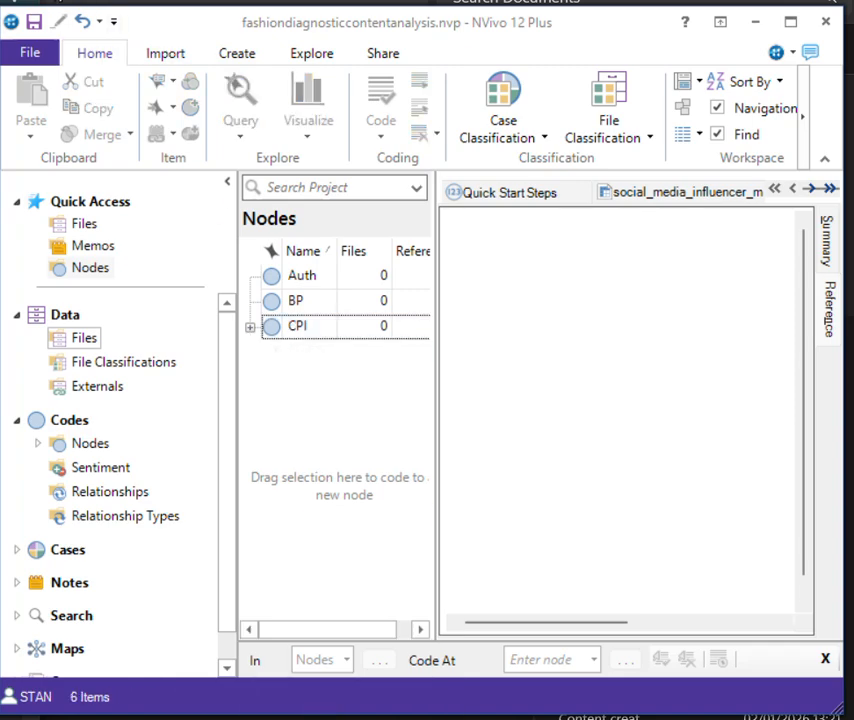
{"action": "left_click", "coordinate": [248, 327]}
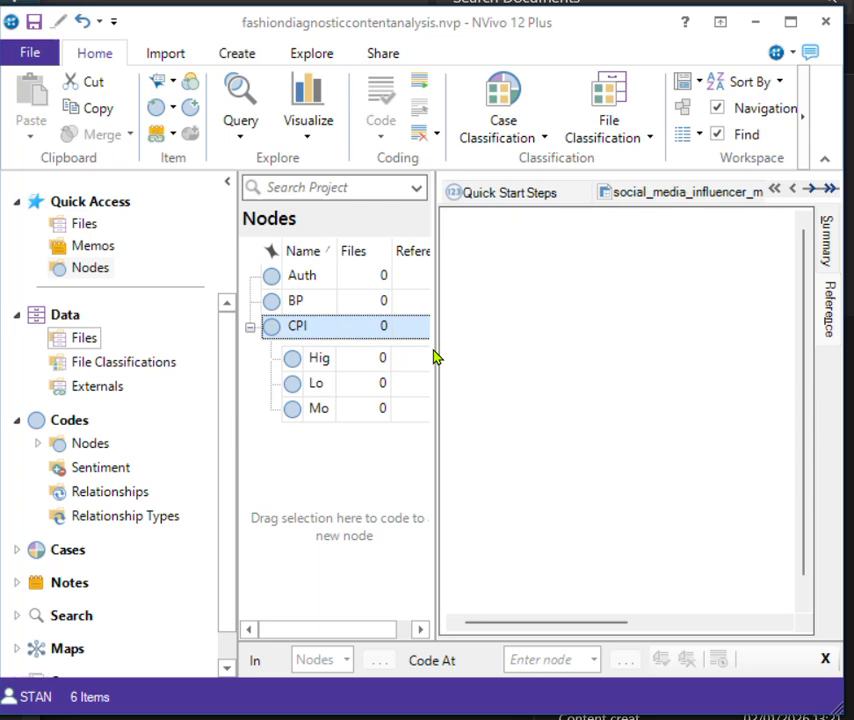
{"action": "left_click_drag", "start_coordinate": [437, 357], "coordinate": [510, 357]}
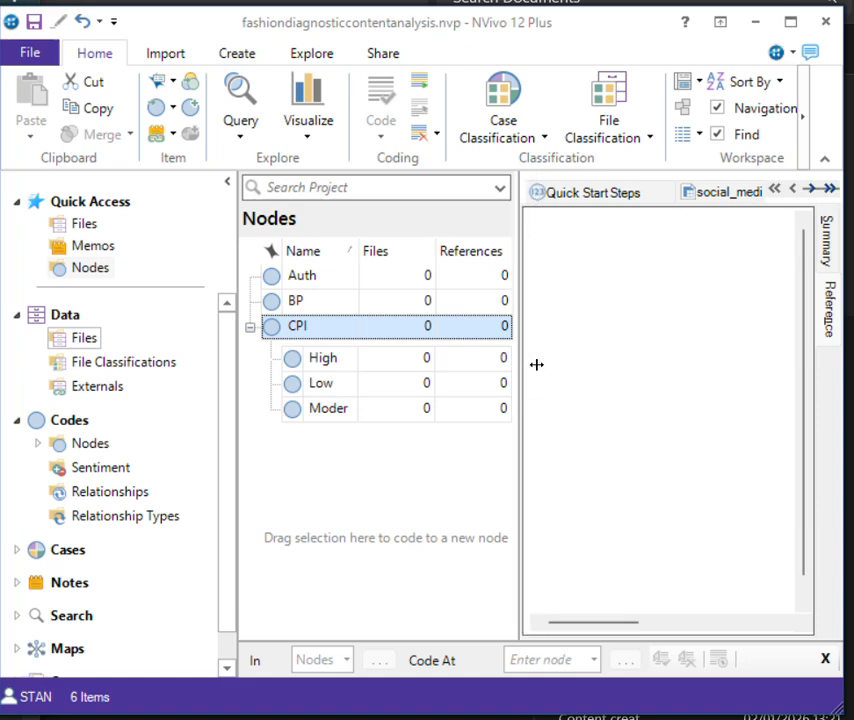
{"action": "left_click", "coordinate": [250, 328]}
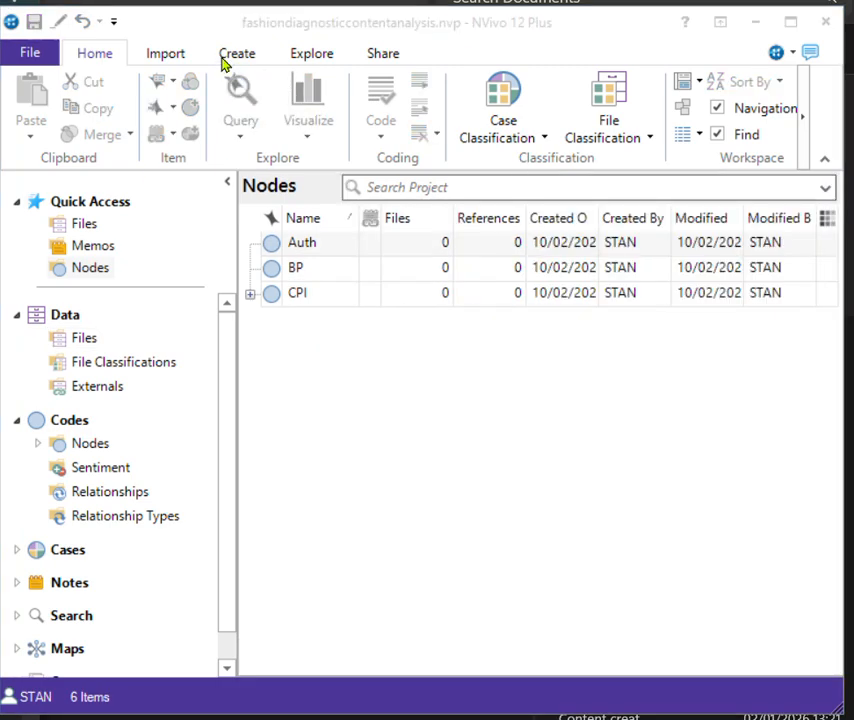
Step: Start a coding query on files and externals with the criterion Coded at Any Case Where
{"action": "left_click", "coordinate": [320, 55]}
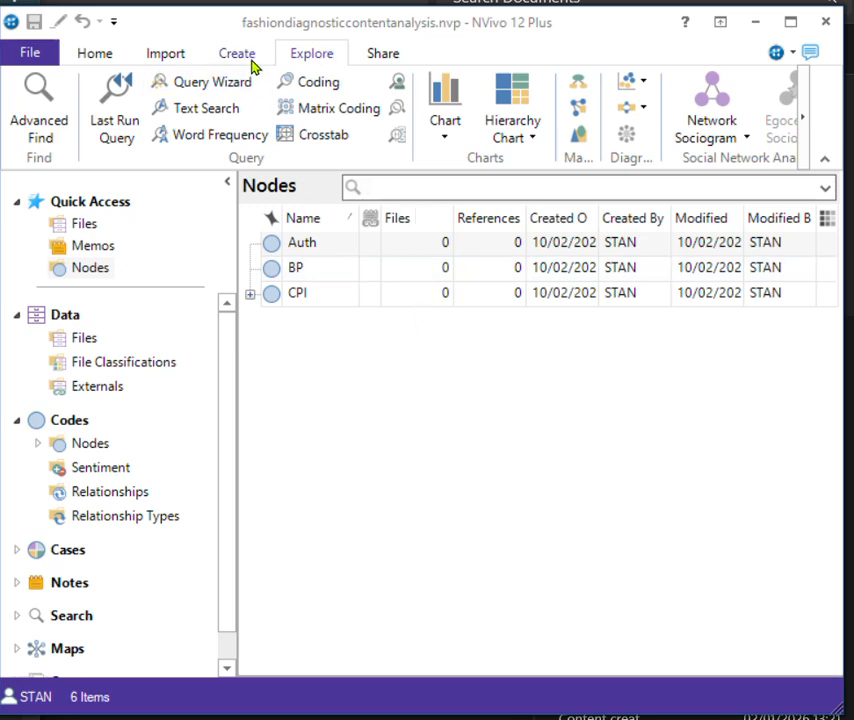
{"action": "left_click", "coordinate": [292, 87]}
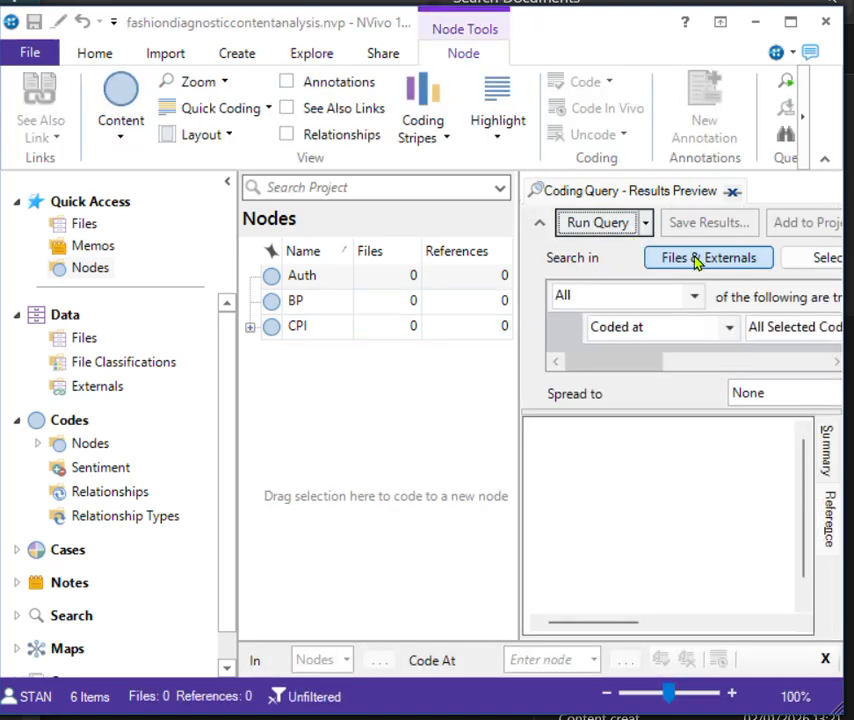
{"action": "left_click", "coordinate": [692, 332]}
{"action": "left_click", "coordinate": [686, 354]}
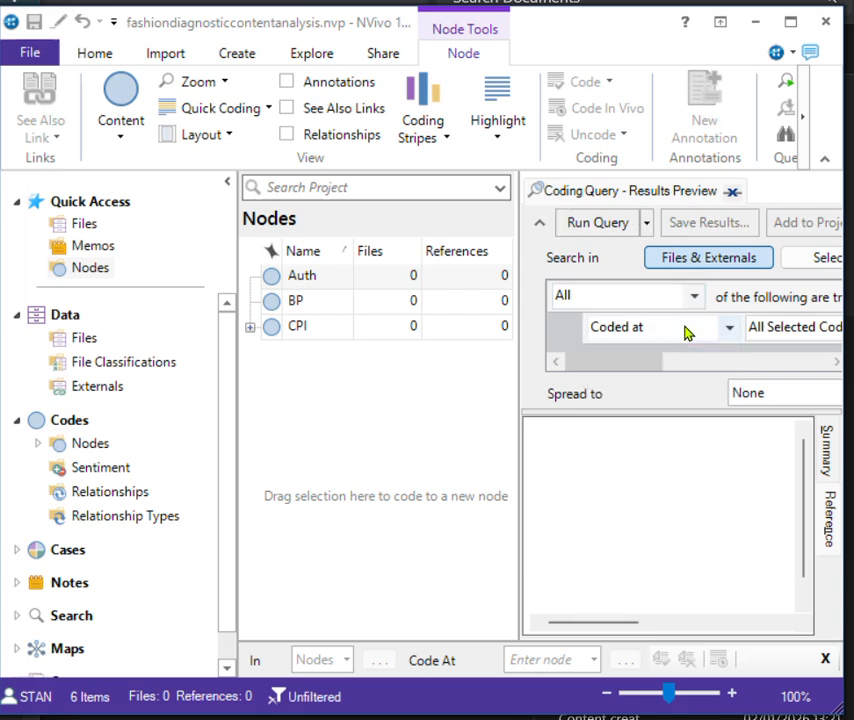
{"action": "left_click", "coordinate": [781, 336]}
{"action": "left_click", "coordinate": [730, 404]}
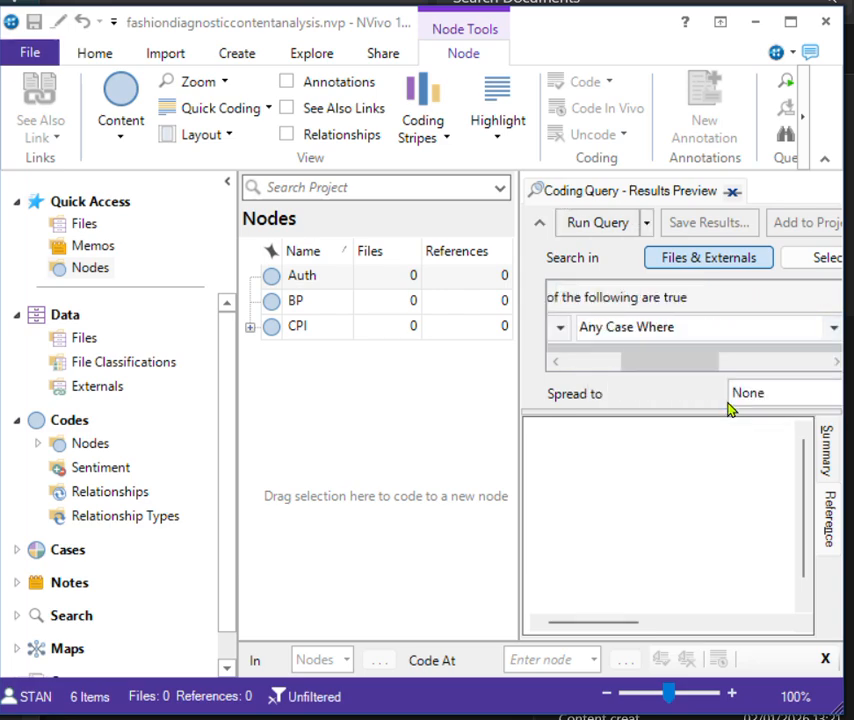
Step: Set the case criterion of the coding query to the CPI attribute of the Survey Respondent classification
{"action": "left_click_drag", "start_coordinate": [682, 370], "coordinate": [742, 376]}
{"action": "left_click", "coordinate": [683, 332]}
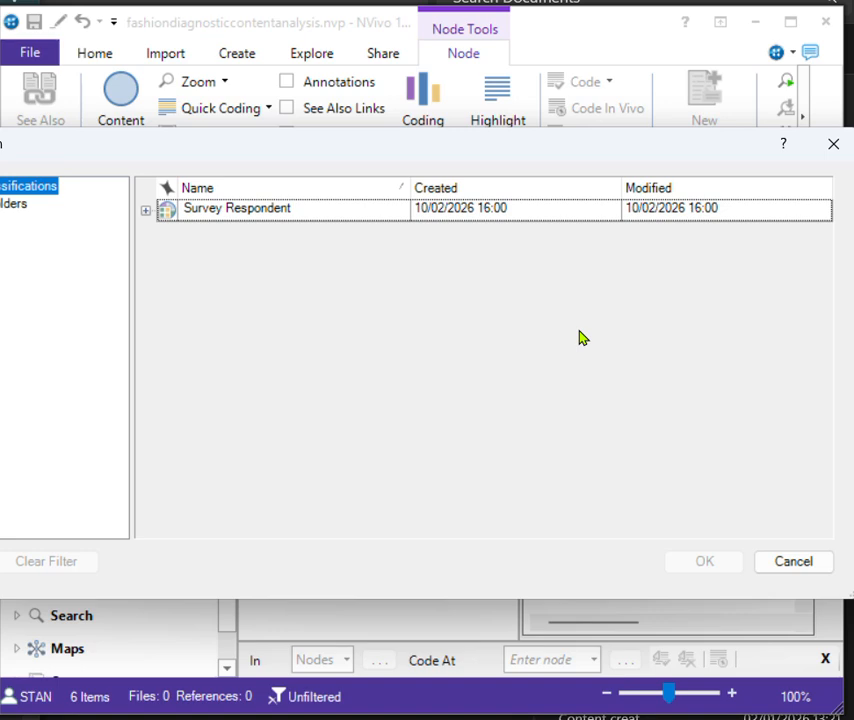
{"action": "left_click", "coordinate": [146, 212]}
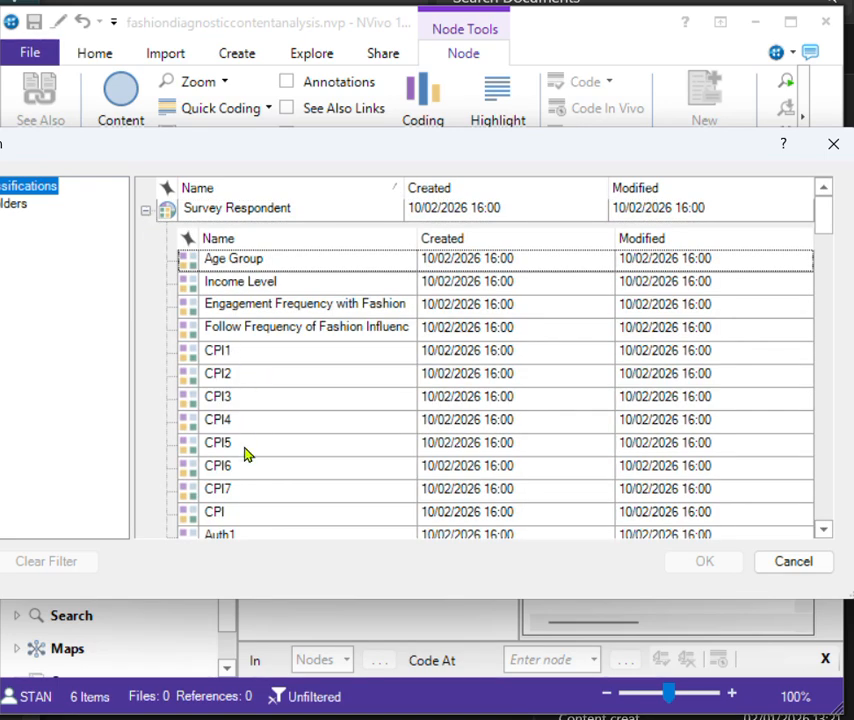
{"action": "left_click", "coordinate": [225, 517]}
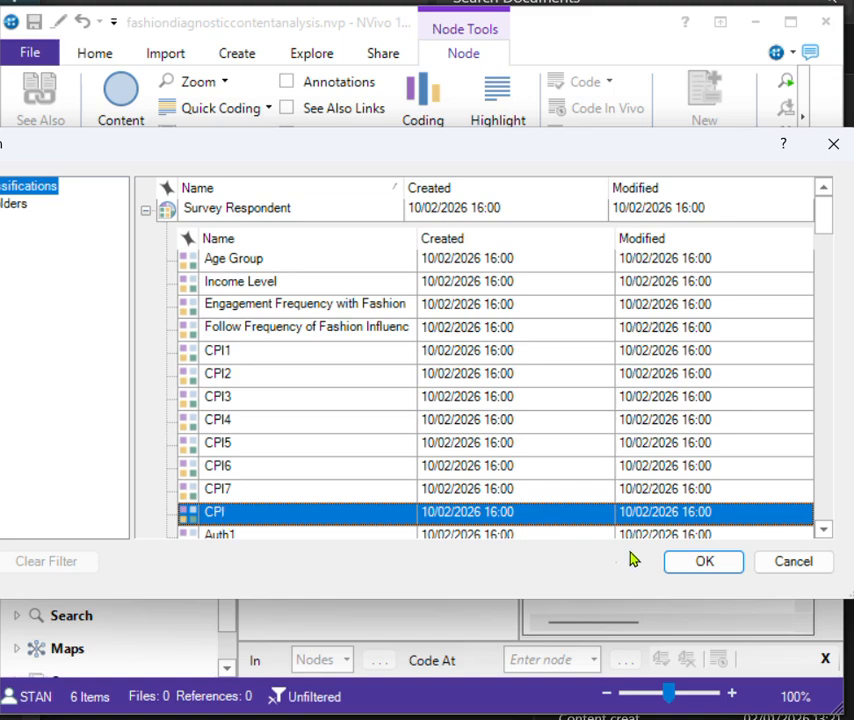
{"action": "left_click", "coordinate": [670, 564]}
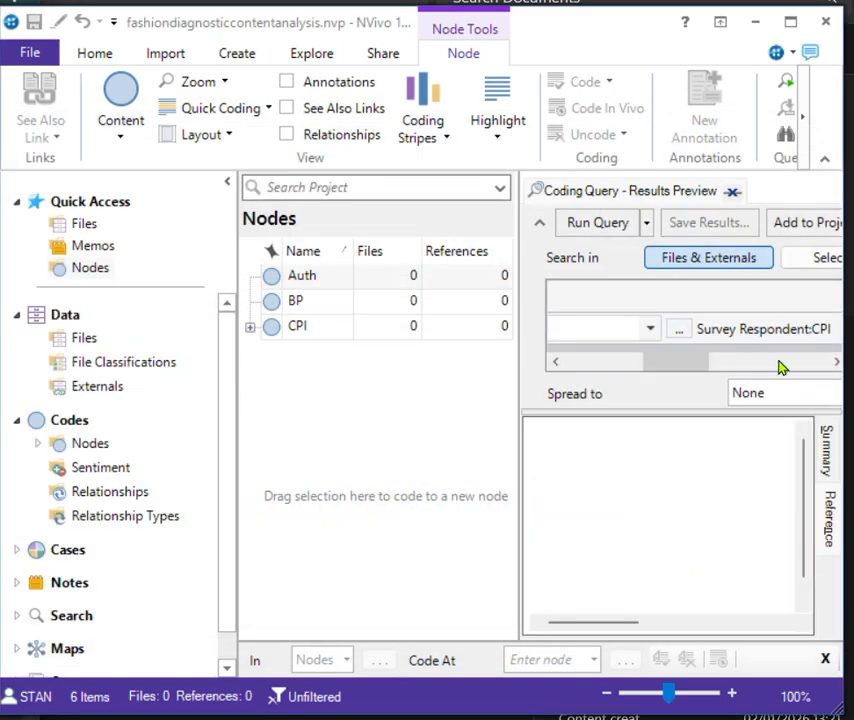
Step: Set the CPI condition to less than the value 2.57142857 and run the coding query
{"action": "left_click_drag", "start_coordinate": [686, 368], "coordinate": [760, 375]}
{"action": "left_click", "coordinate": [706, 333]}
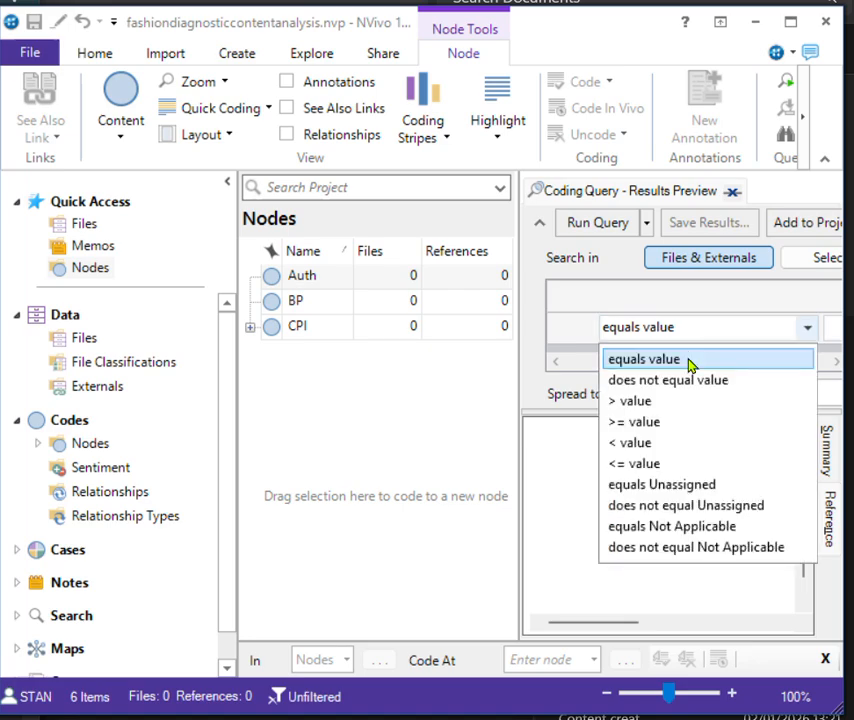
{"action": "left_click", "coordinate": [662, 445]}
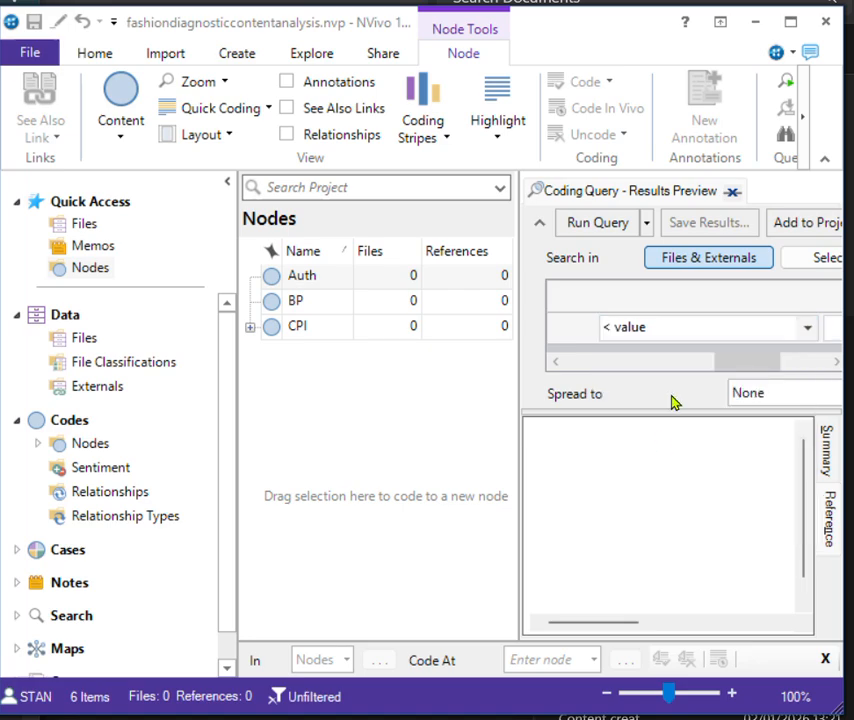
{"action": "left_click_drag", "start_coordinate": [730, 361], "coordinate": [785, 360]}
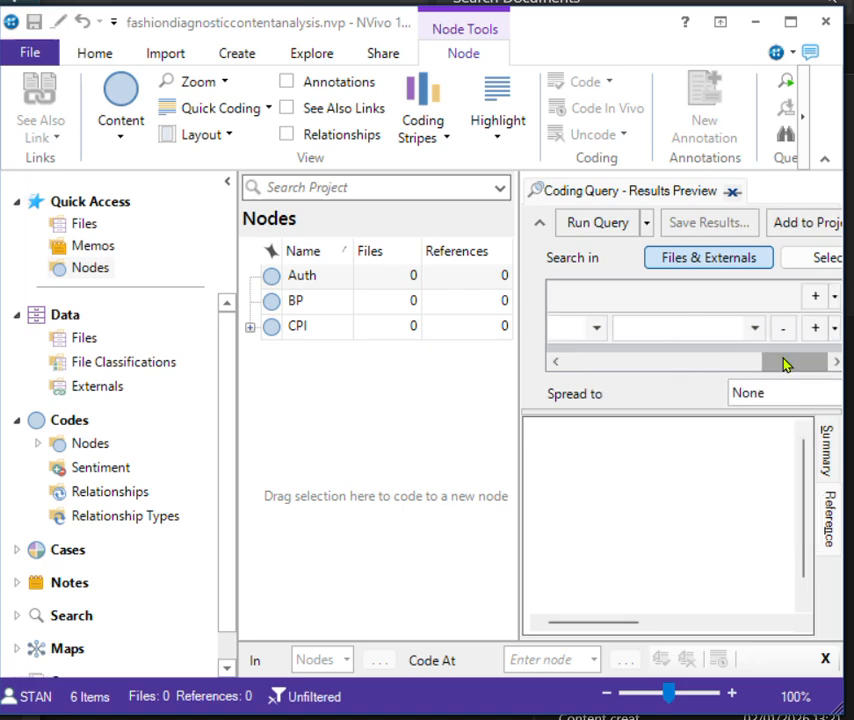
{"action": "left_click", "coordinate": [752, 329]}
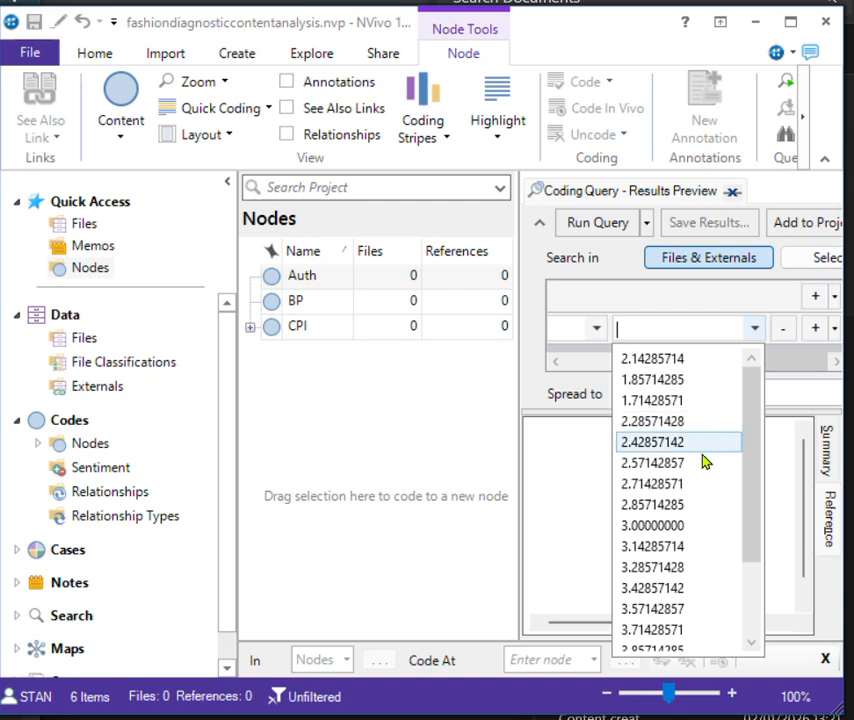
{"action": "left_click", "coordinate": [700, 463]}
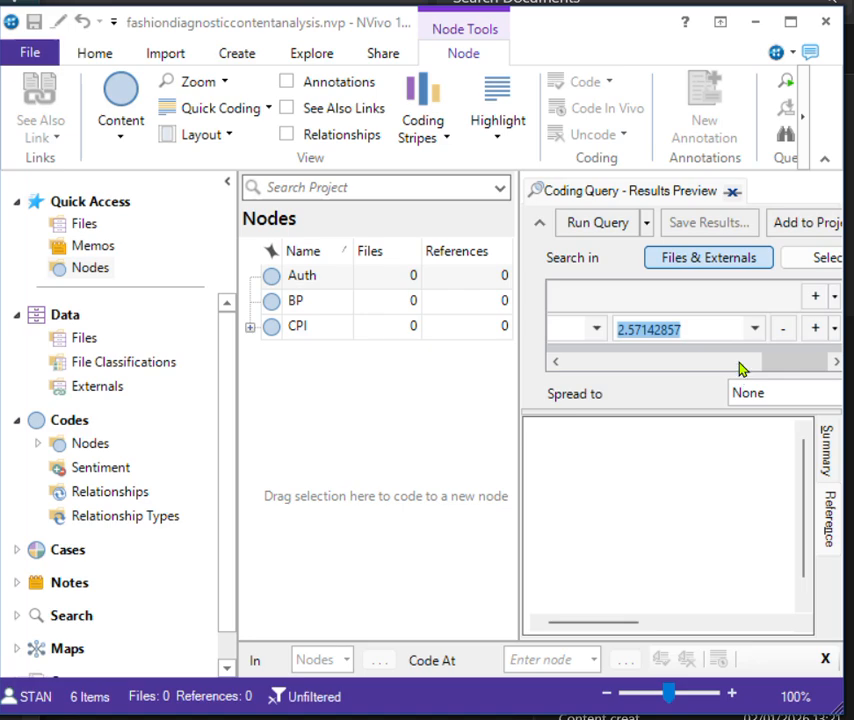
{"action": "left_click", "coordinate": [626, 226]}
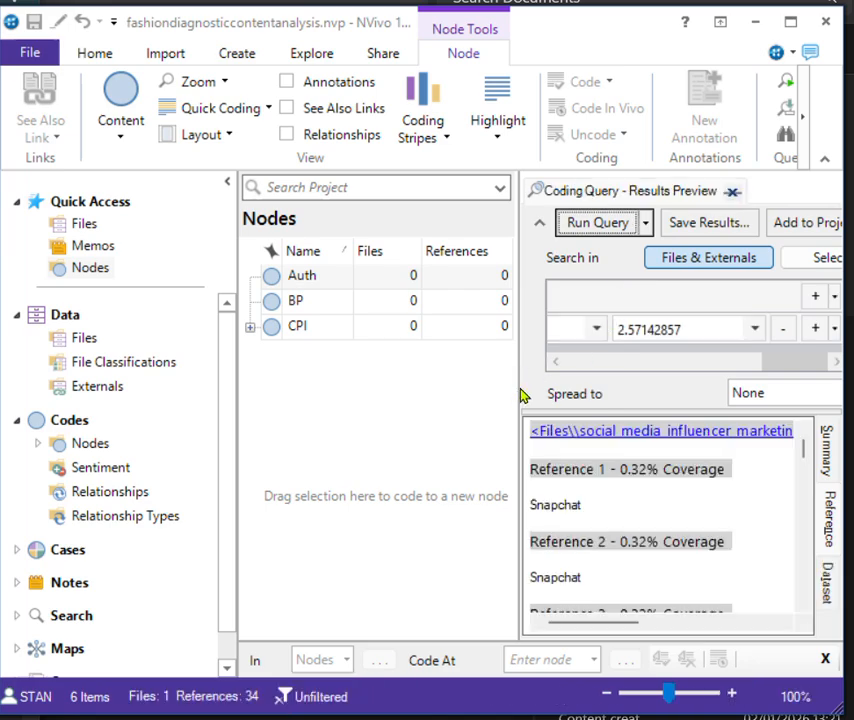
Step: Store the query results by merging them into the existing Low node under CPI, using Merge Results into Existing Code or Case
{"action": "left_click_drag", "start_coordinate": [518, 389], "coordinate": [313, 425]}
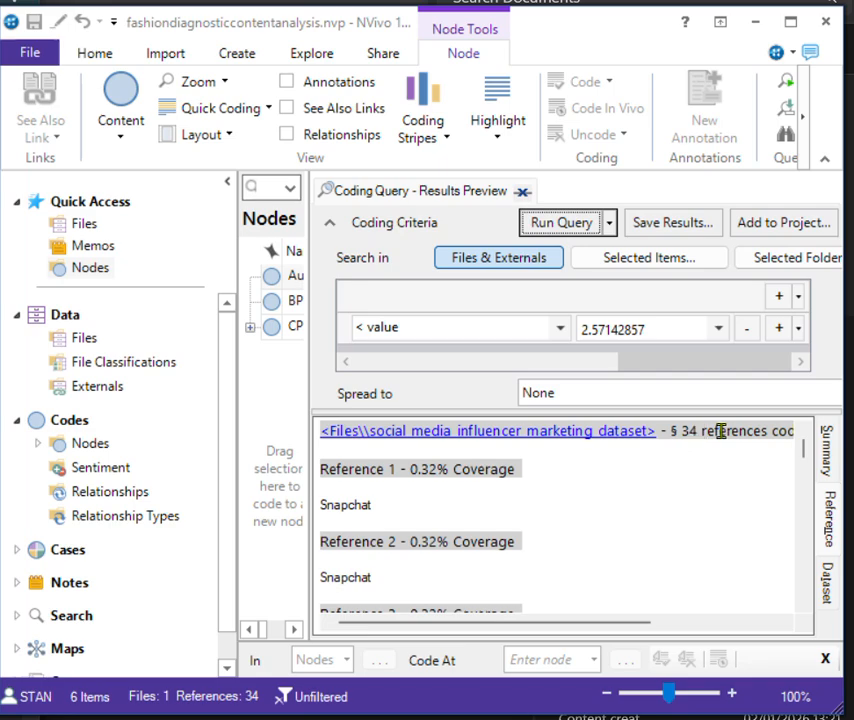
{"action": "left_click", "coordinate": [602, 370]}
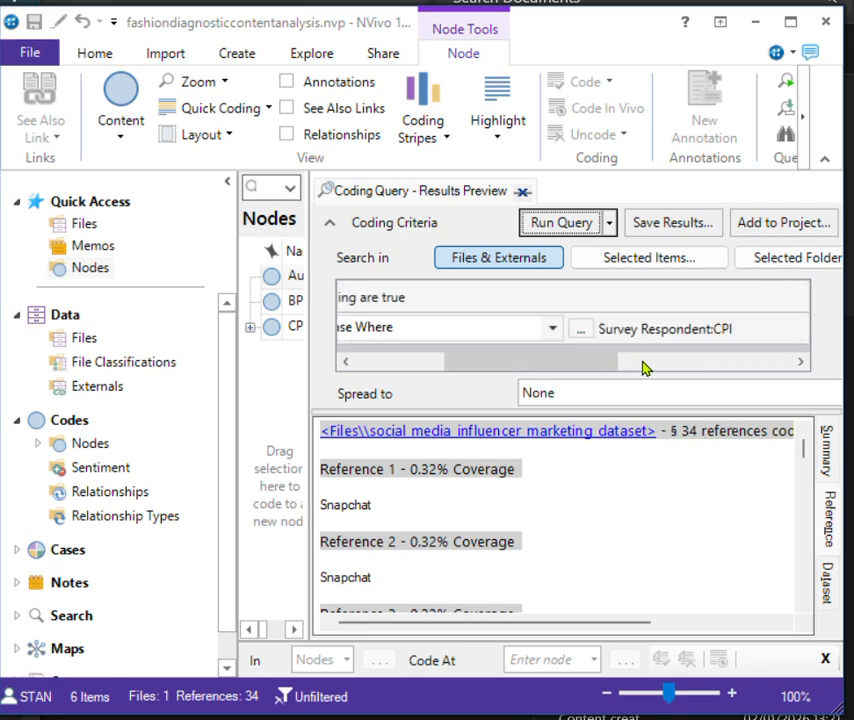
{"action": "left_click", "coordinate": [749, 360]}
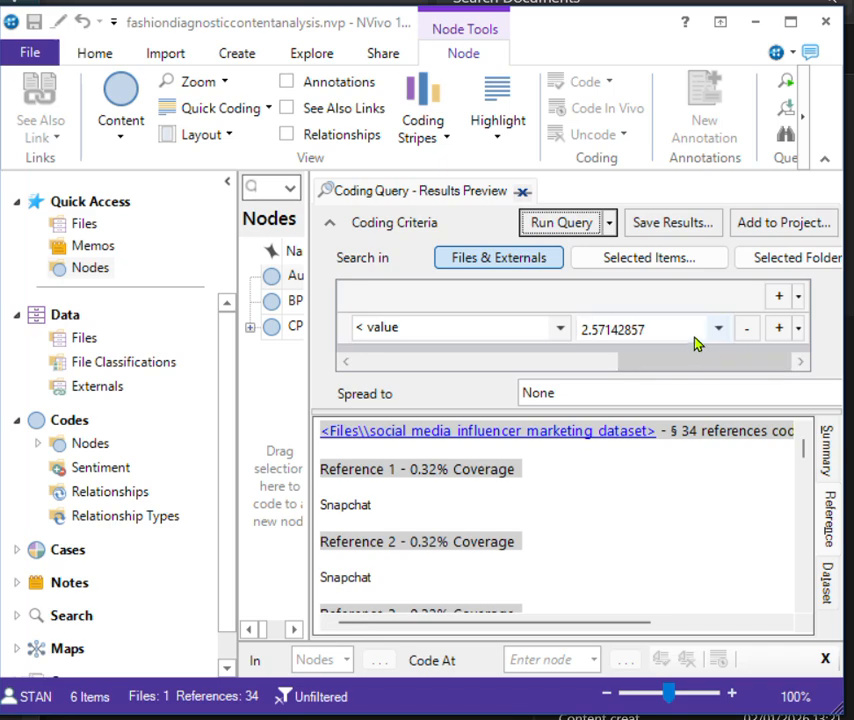
{"action": "left_click", "coordinate": [609, 224]}
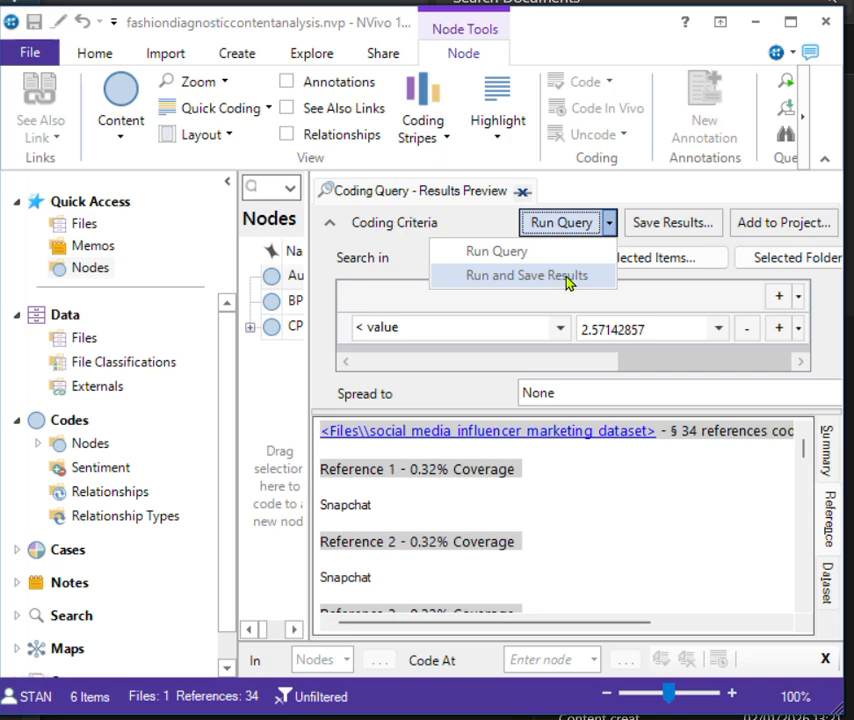
{"action": "left_click", "coordinate": [569, 284]}
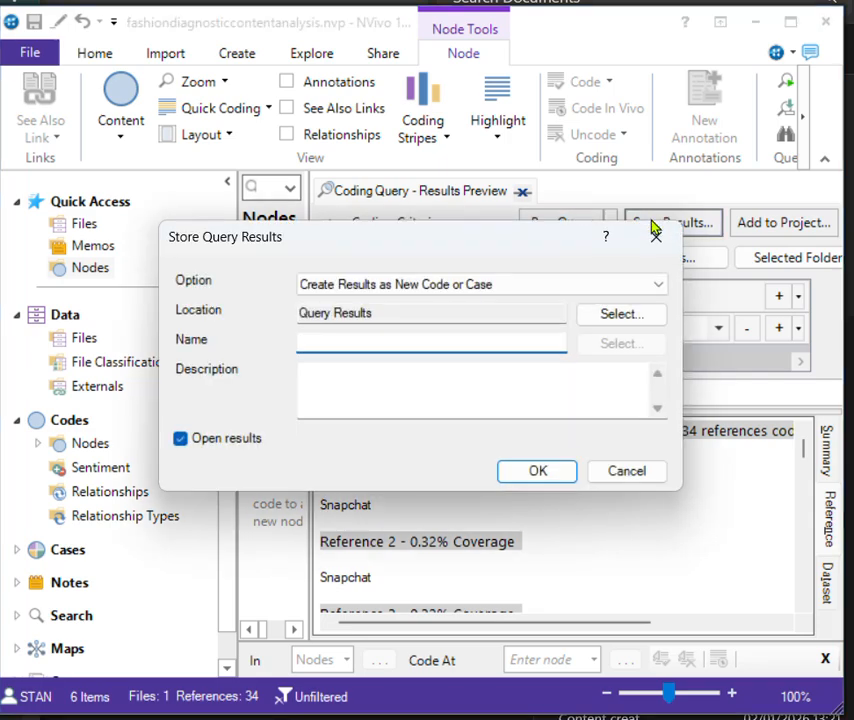
{"action": "left_click", "coordinate": [489, 286]}
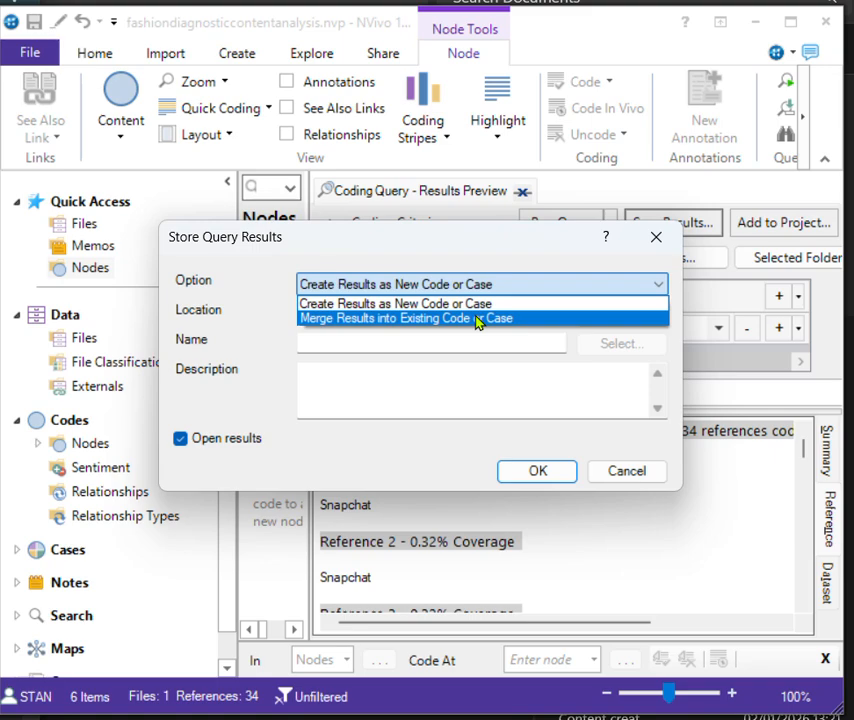
{"action": "left_click", "coordinate": [477, 320]}
{"action": "left_click", "coordinate": [614, 355]}
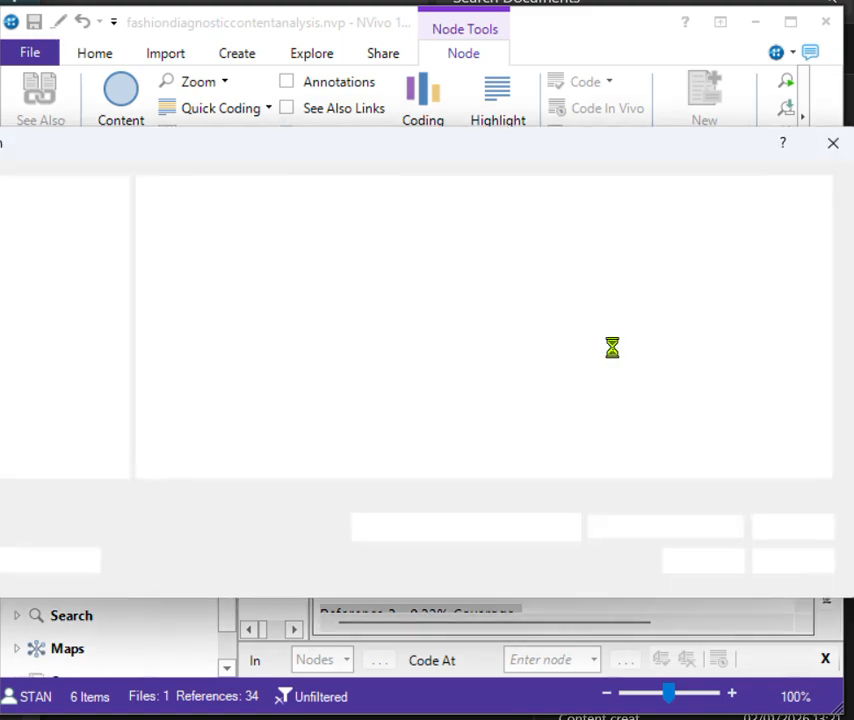
{"action": "left_click", "coordinate": [145, 258]}
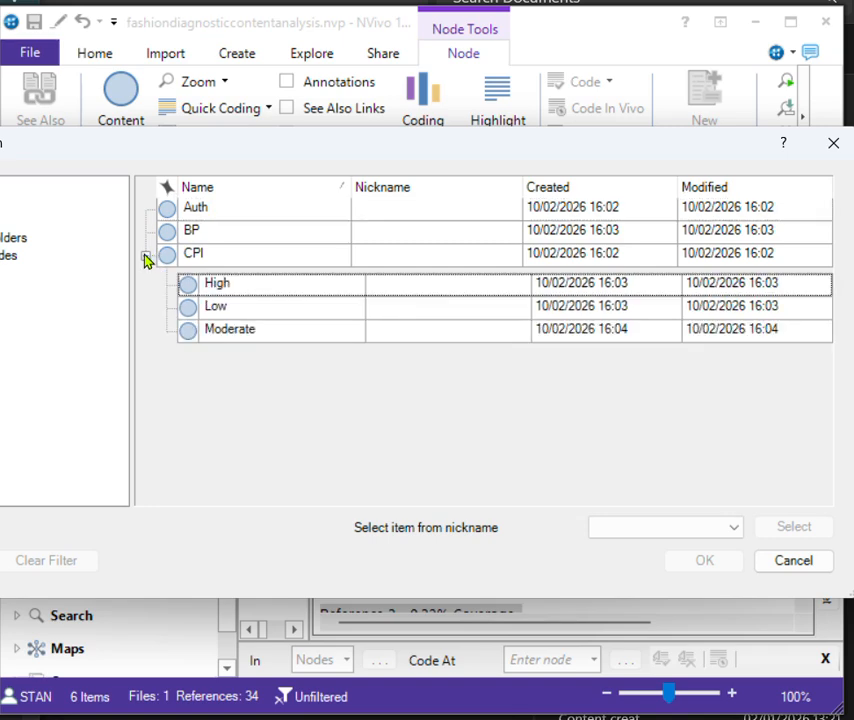
{"action": "left_click", "coordinate": [189, 312]}
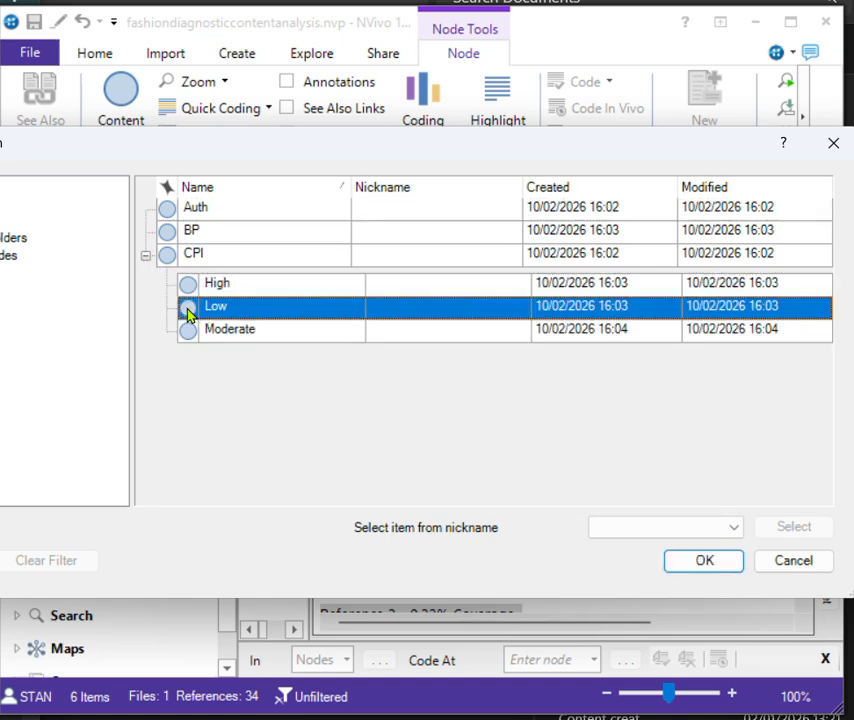
{"action": "left_click", "coordinate": [718, 561]}
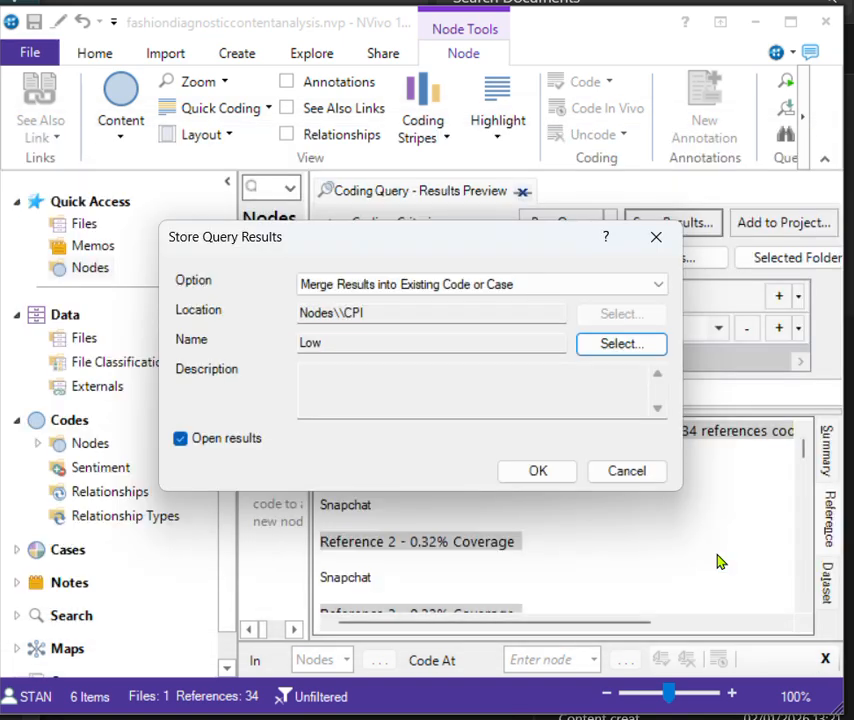
{"action": "left_click", "coordinate": [538, 472]}
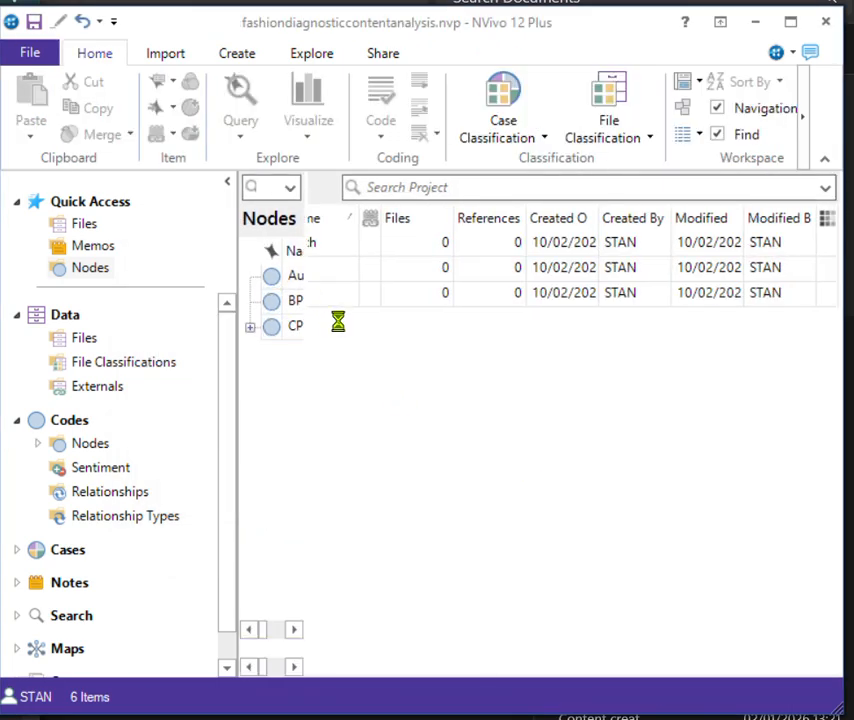
Step: Expand the CPI node and widen the node list to check the file and reference counts of its Low child node
{"action": "left_click", "coordinate": [250, 331]}
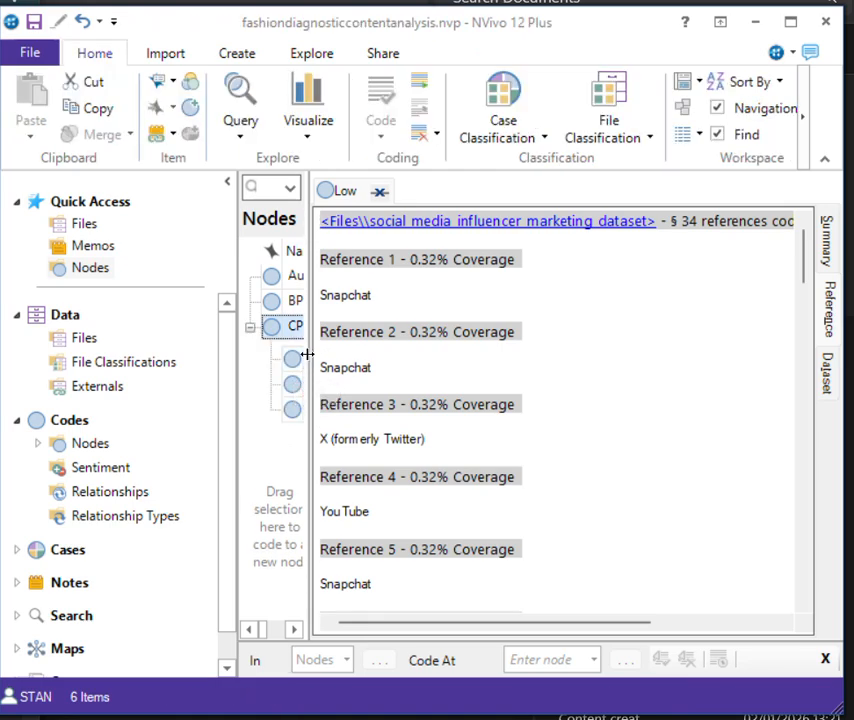
{"action": "left_click_drag", "start_coordinate": [309, 355], "coordinate": [375, 356]}
{"action": "left_click", "coordinate": [316, 396]}
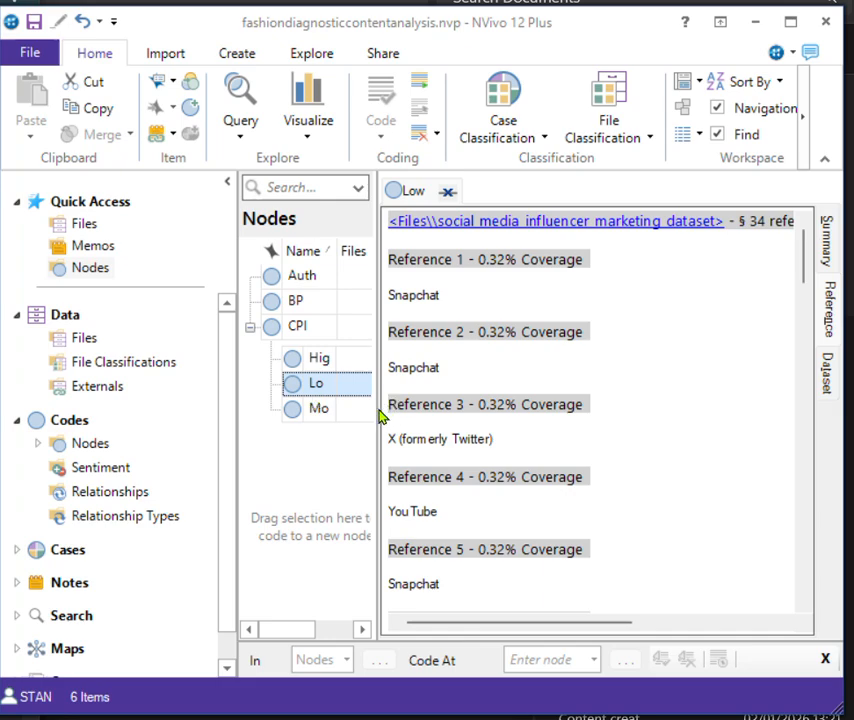
{"action": "left_click_drag", "start_coordinate": [378, 409], "coordinate": [518, 410]}
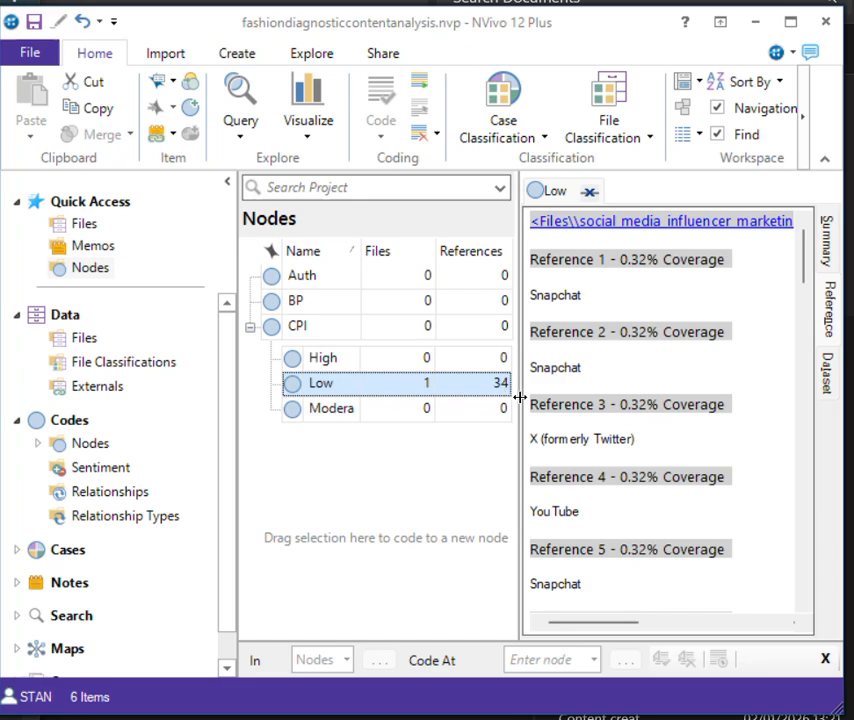
{"action": "mouse_move", "coordinate": [520, 397]}
{"action": "left_mouse_down"}
{"action": "mouse_move", "coordinate": [549, 395]}
{"action": "mouse_move", "coordinate": [516, 396]}
{"action": "left_mouse_up"}
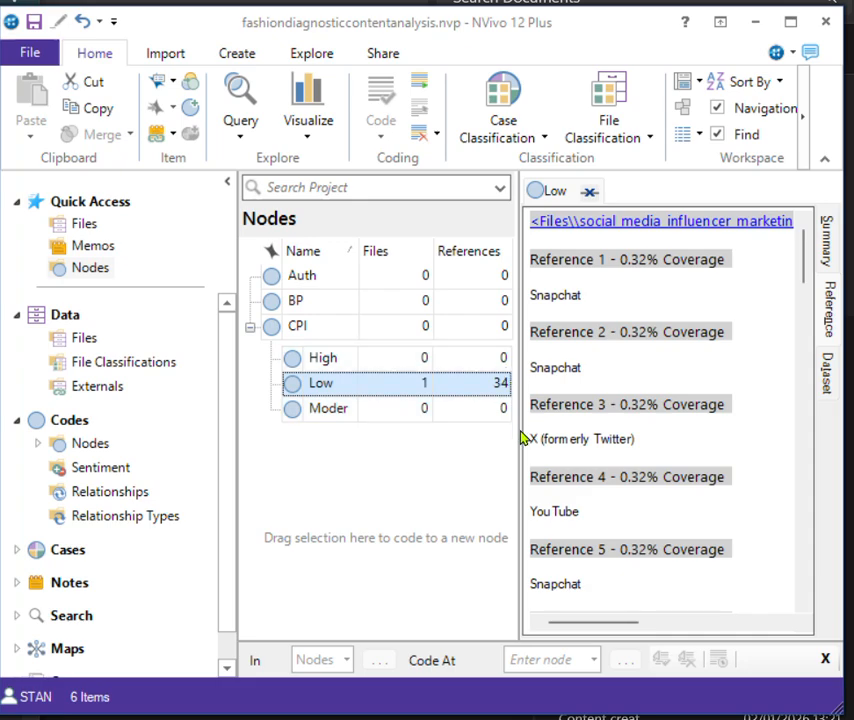
{"action": "left_click_drag", "start_coordinate": [519, 432], "coordinate": [421, 438]}
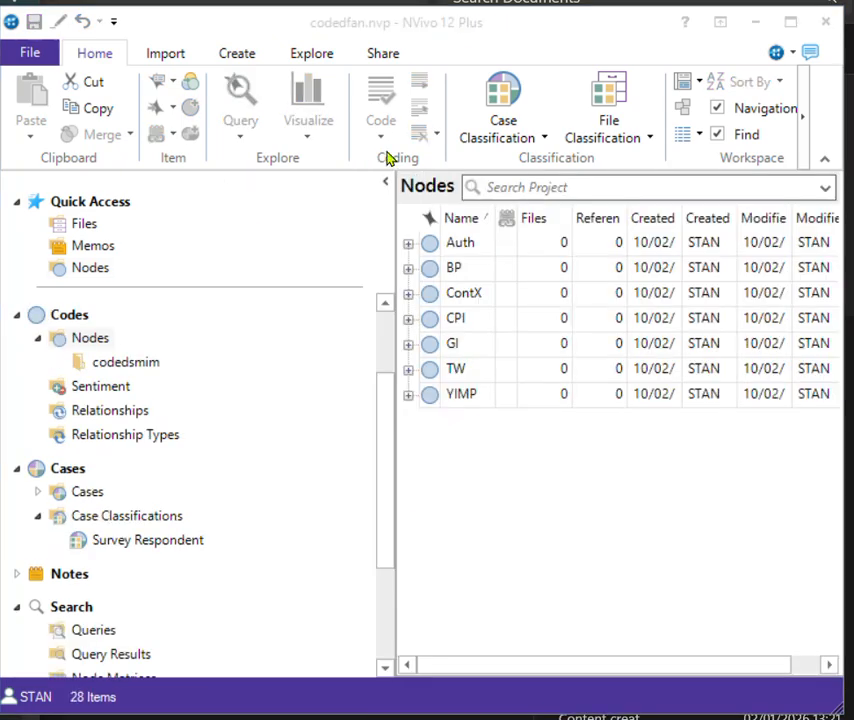
Step: In the codedfan project, expand the Auth, BP, ContX and CPI nodes to examine their child nodes' reference counts
{"action": "left_click", "coordinate": [408, 243]}
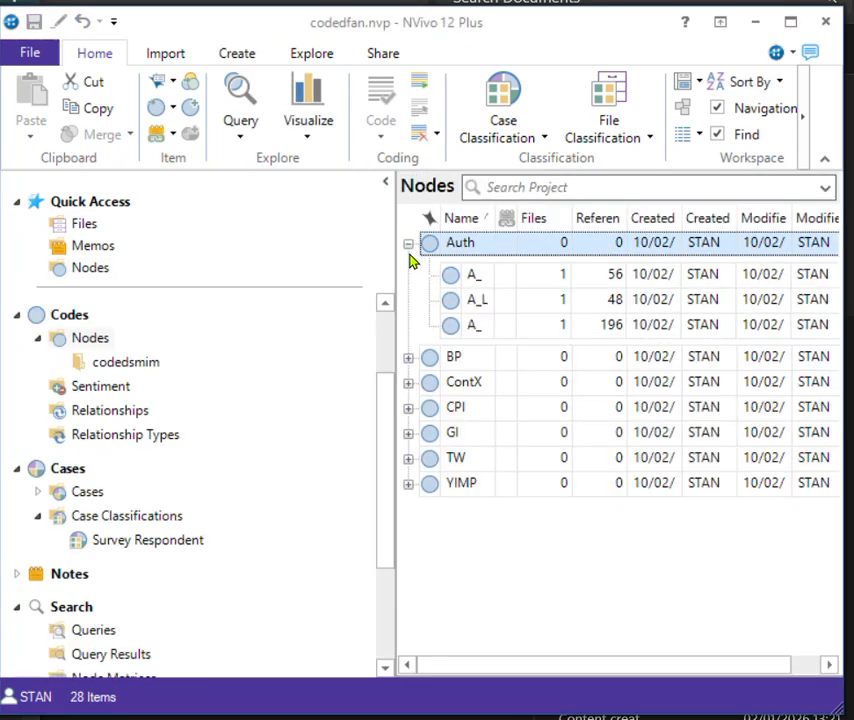
{"action": "left_click", "coordinate": [408, 357]}
{"action": "left_click", "coordinate": [408, 474]}
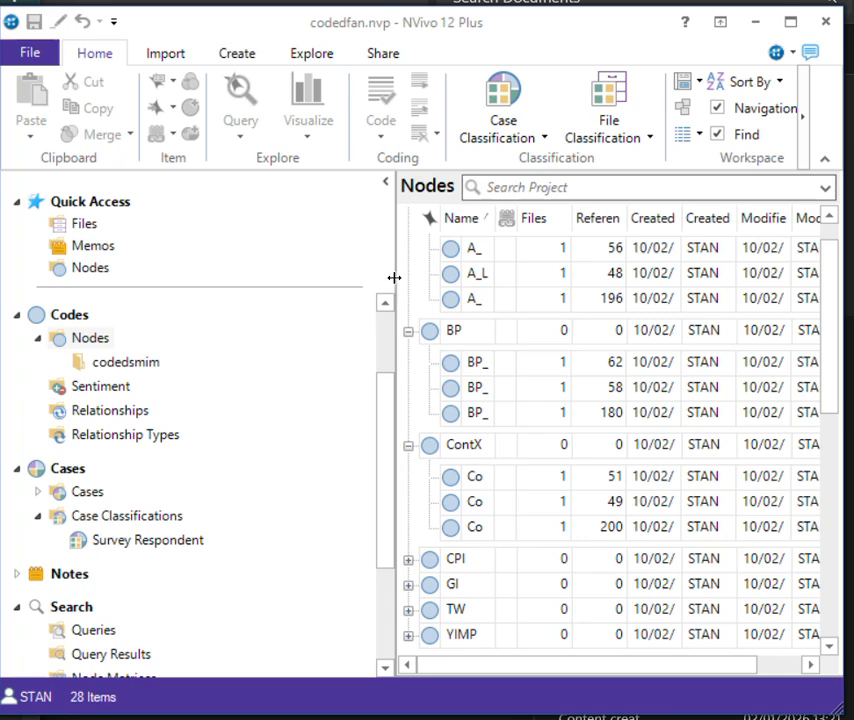
{"action": "left_click_drag", "start_coordinate": [394, 277], "coordinate": [289, 276]}
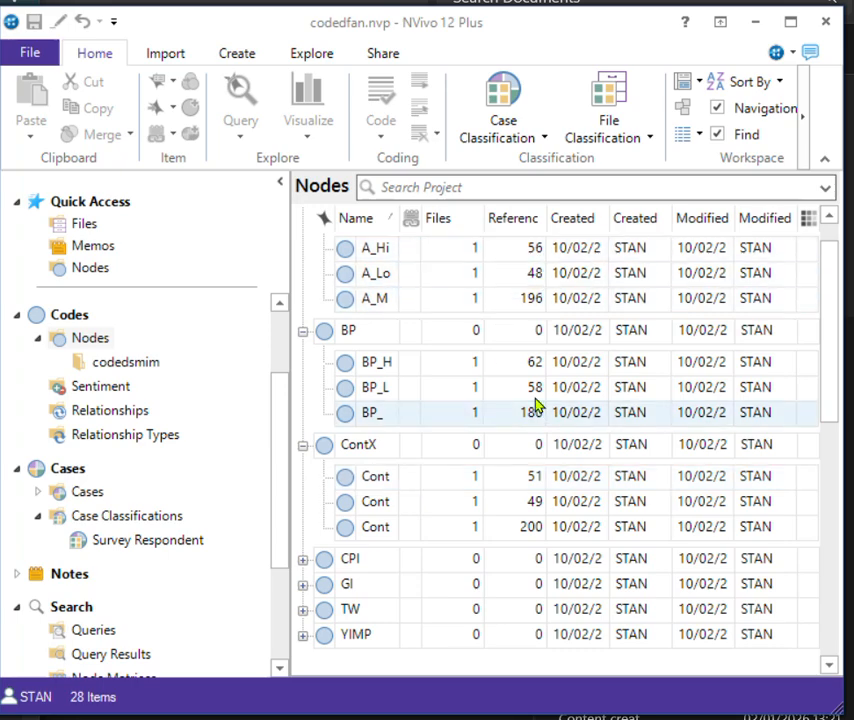
{"action": "left_click", "coordinate": [303, 558]}
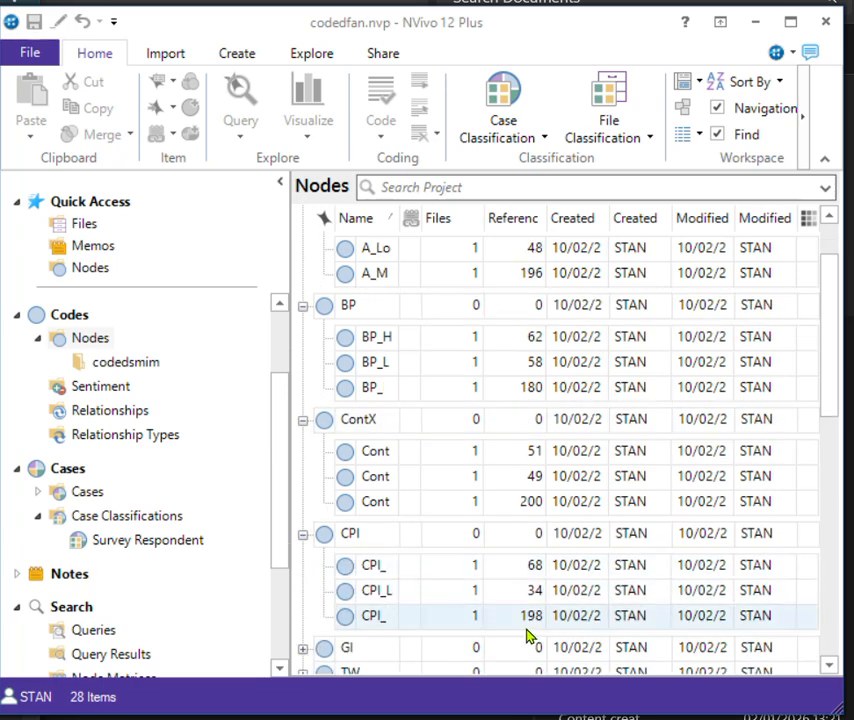
Step: Collapse the CPI, ContX, BP and Auth nodes, and expand Auth again to view its child nodes
{"action": "left_click", "coordinate": [303, 535]}
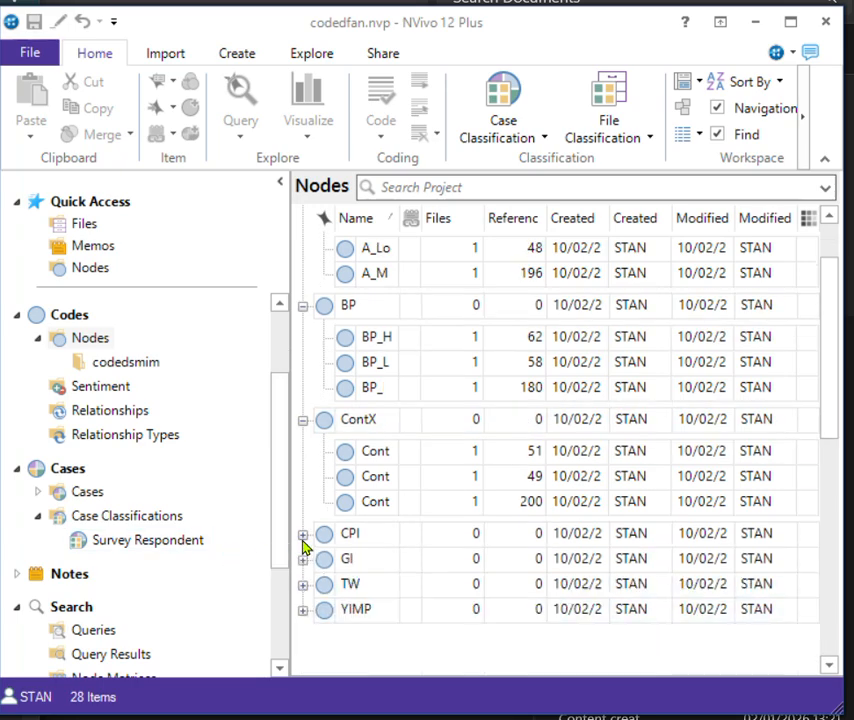
{"action": "left_click", "coordinate": [303, 420]}
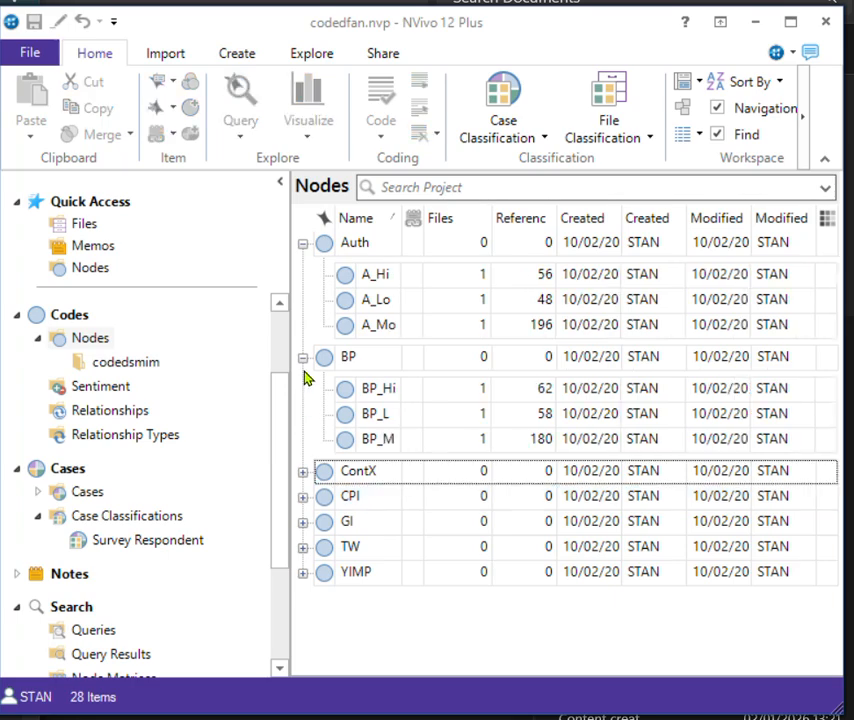
{"action": "left_click", "coordinate": [303, 358]}
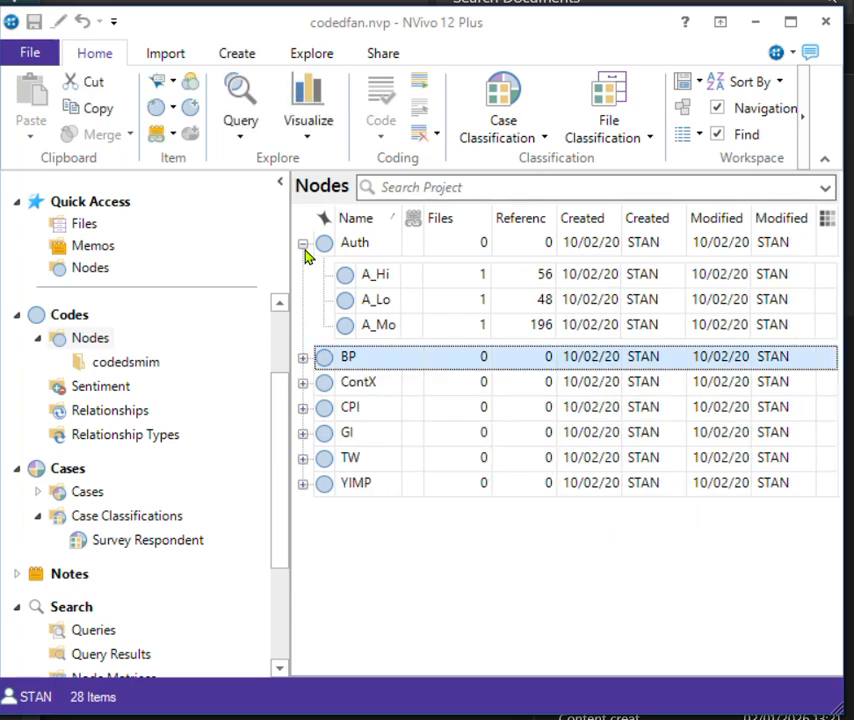
{"action": "left_click", "coordinate": [303, 244]}
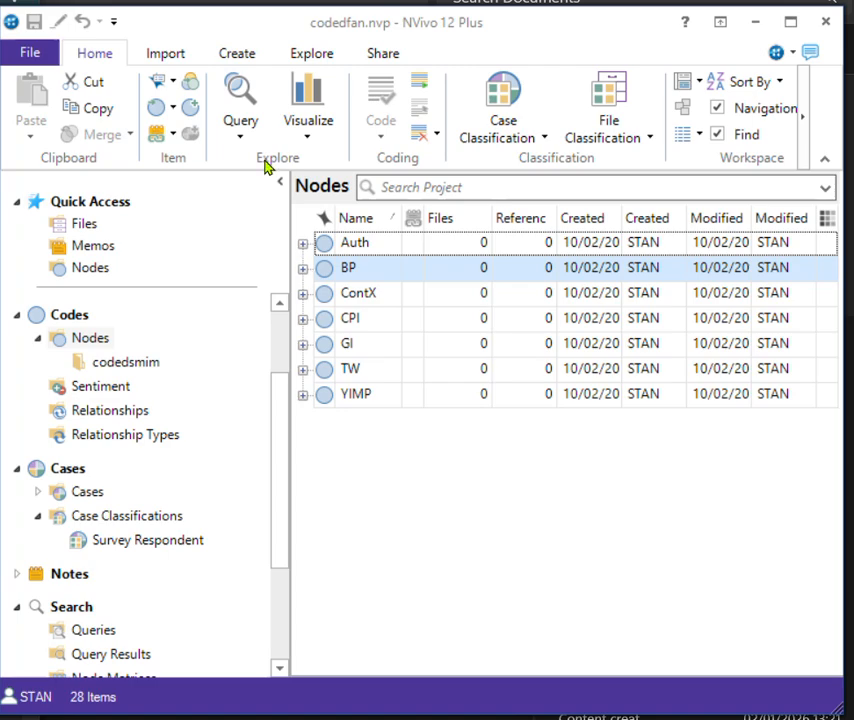
{"action": "left_click", "coordinate": [303, 244]}
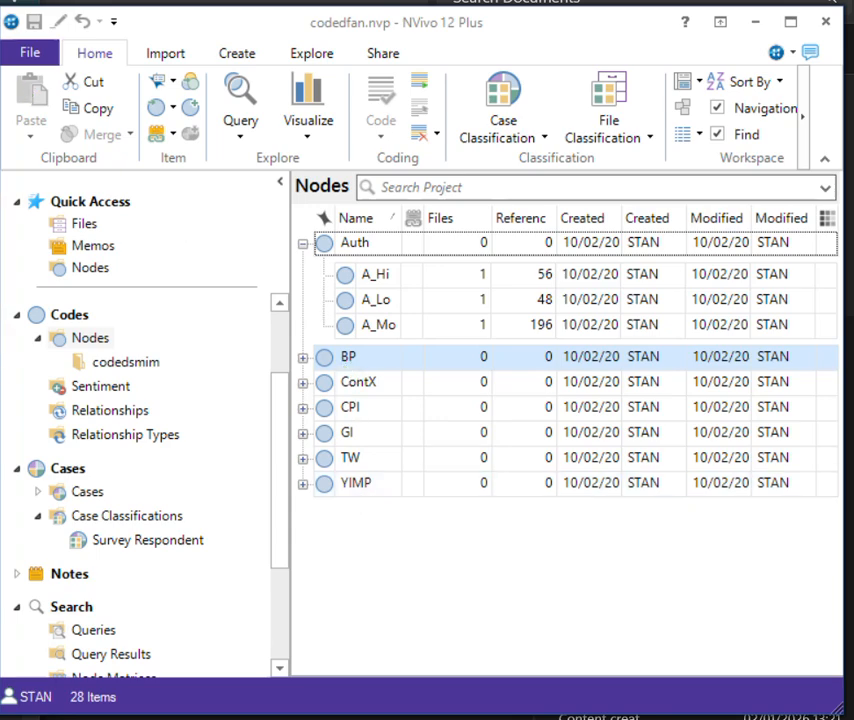
Step: Create a new Matrix Coding query and narrow the navigation view to make room for its criteria
{"action": "left_click", "coordinate": [300, 53]}
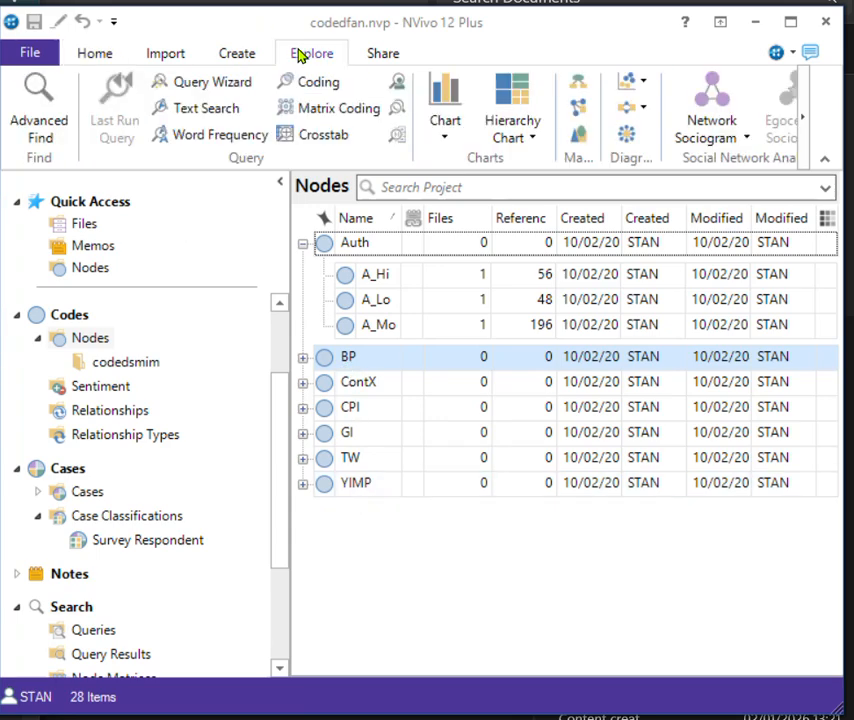
{"action": "left_click", "coordinate": [313, 118]}
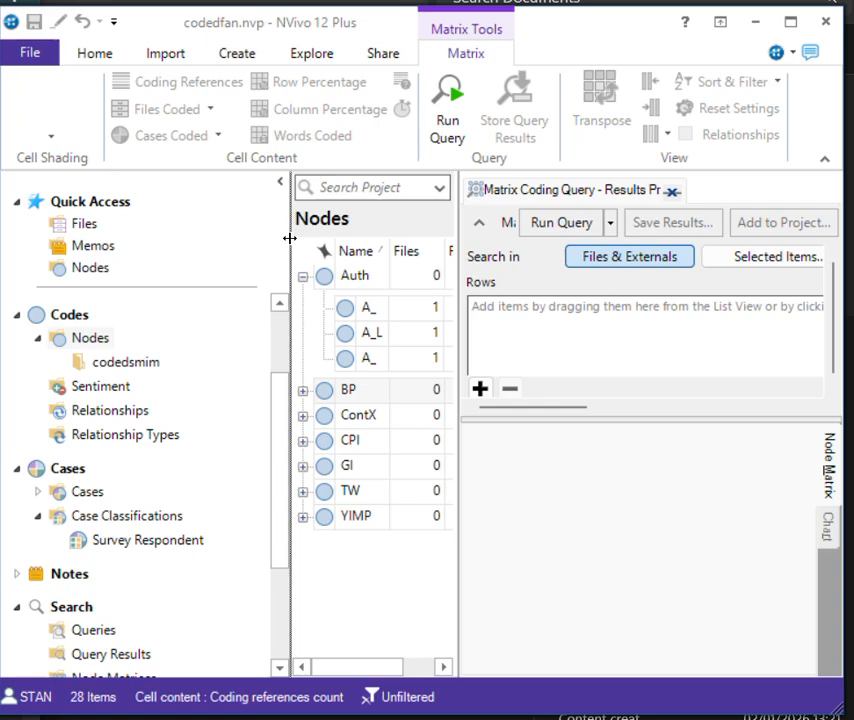
{"action": "left_click_drag", "start_coordinate": [289, 238], "coordinate": [67, 240]}
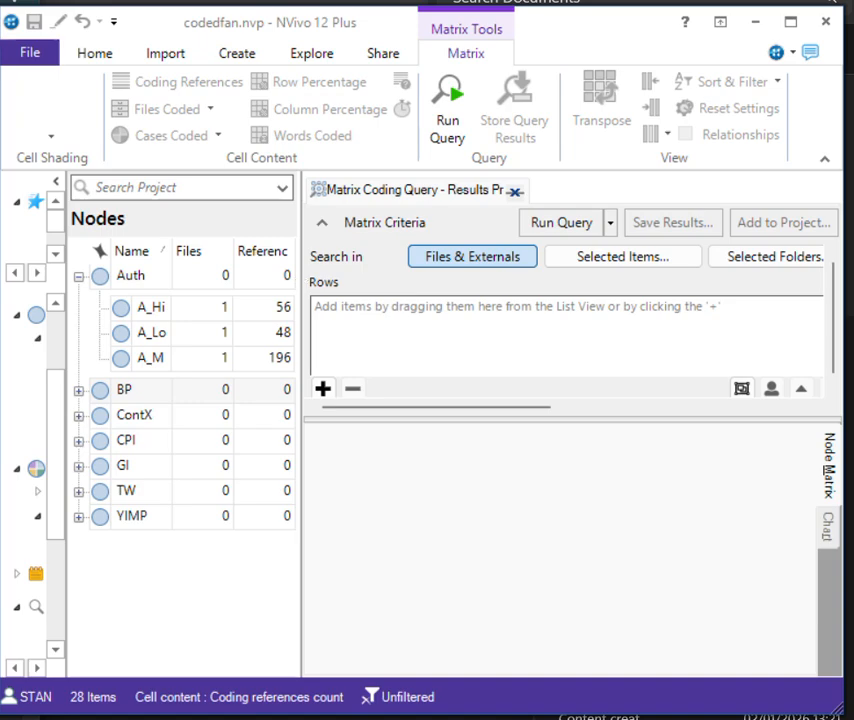
Step: Consult Step 11, Engagement Frequency × CPI, in the analysisworkflow Word document, and return to the NVivo matrix query
{"action": "mouse_move", "coordinate": [427, 718]}
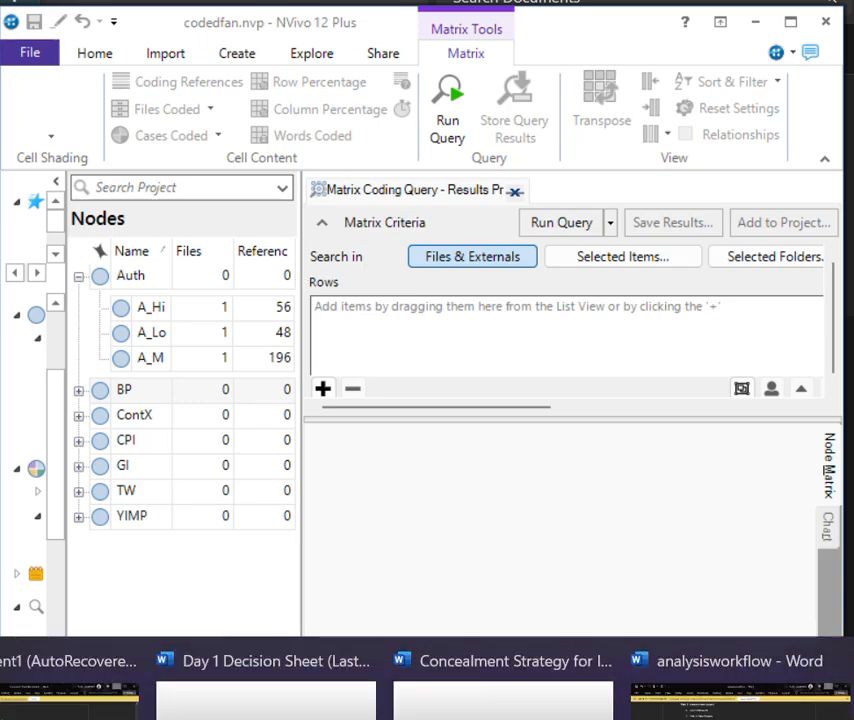
{"action": "mouse_move", "coordinate": [740, 695]}
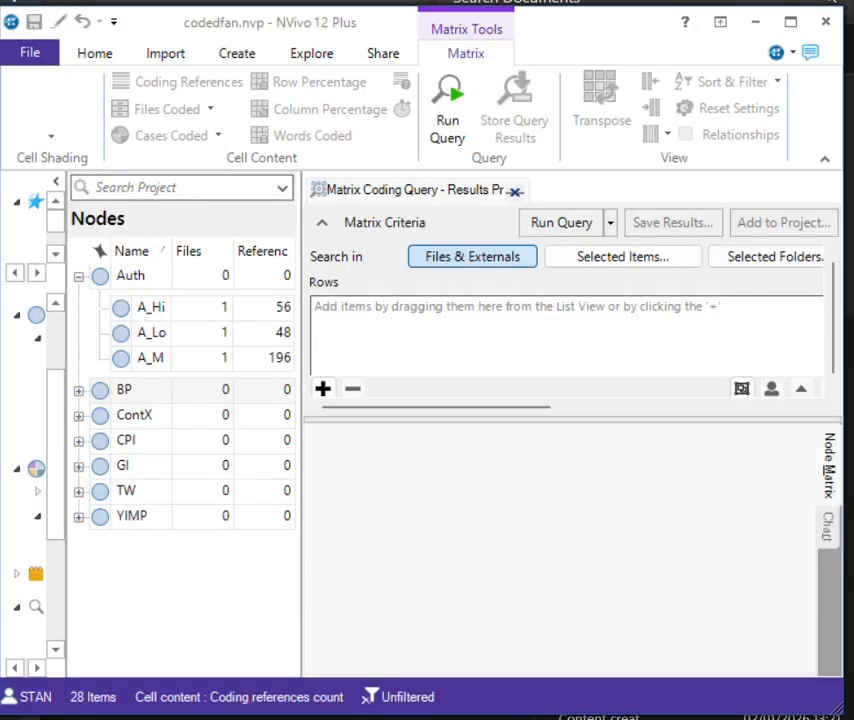
{"action": "left_click", "coordinate": [1, 183]}
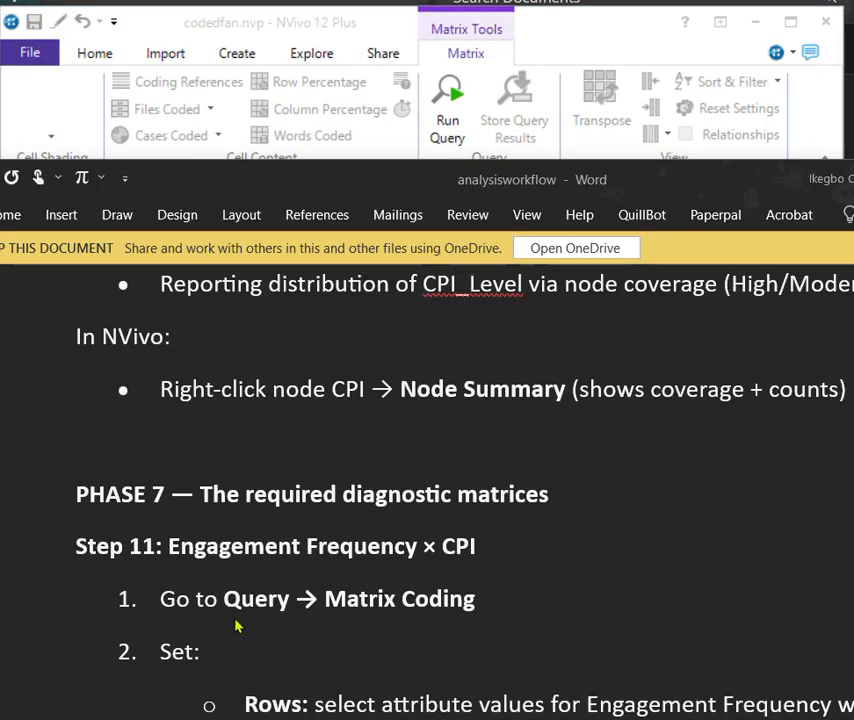
{"action": "scroll", "coordinate": [233, 630], "scroll_direction": "down", "scroll_amount": 1}
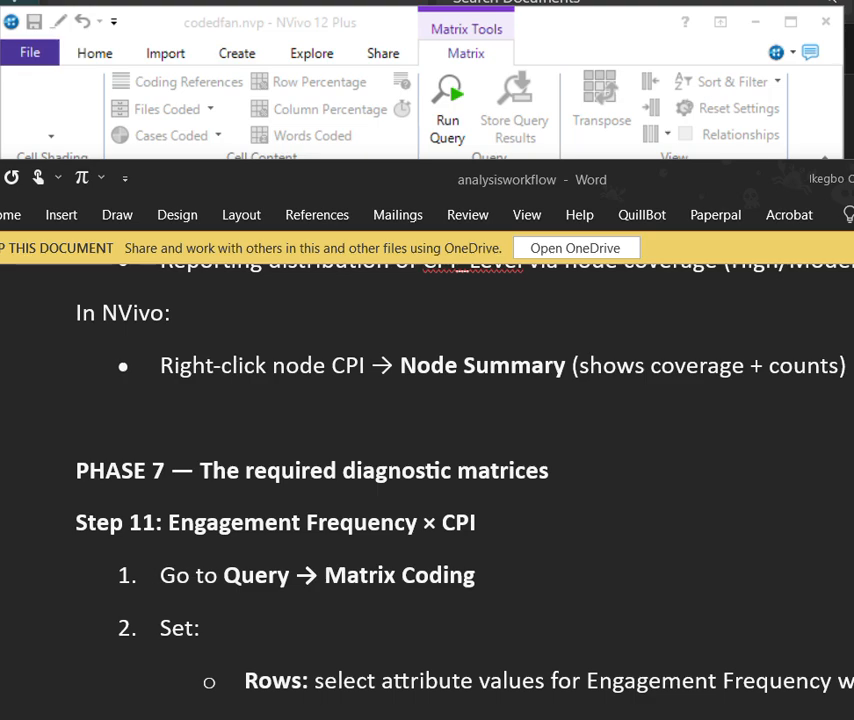
{"action": "key", "text": "alt+Tab"}
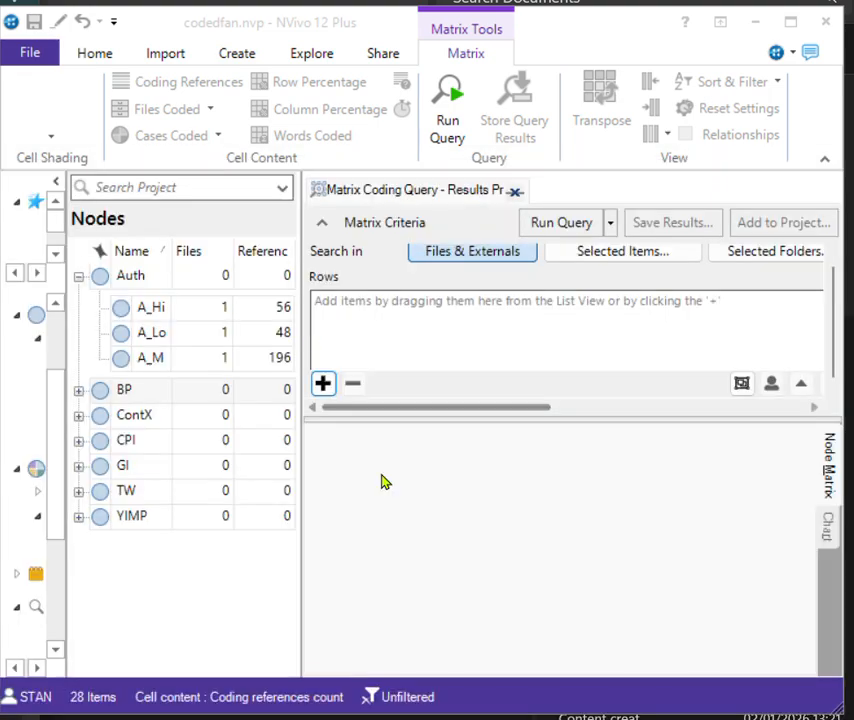
Step: Add a matrix row for the Survey Respondent attribute Engagement Frequency with Fashion Content equal to Weekly
{"action": "left_click", "coordinate": [323, 384]}
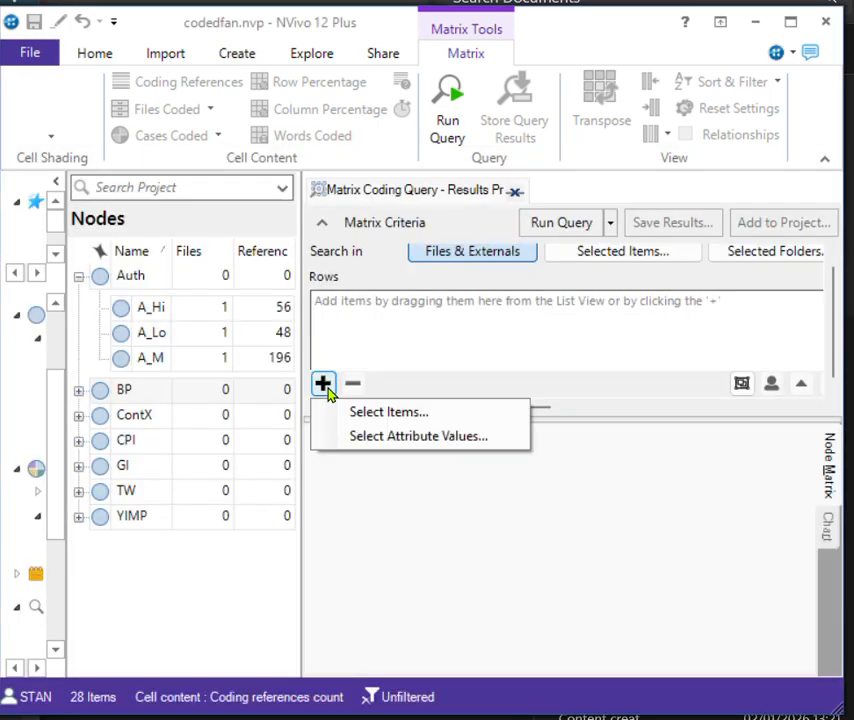
{"action": "left_click", "coordinate": [382, 434]}
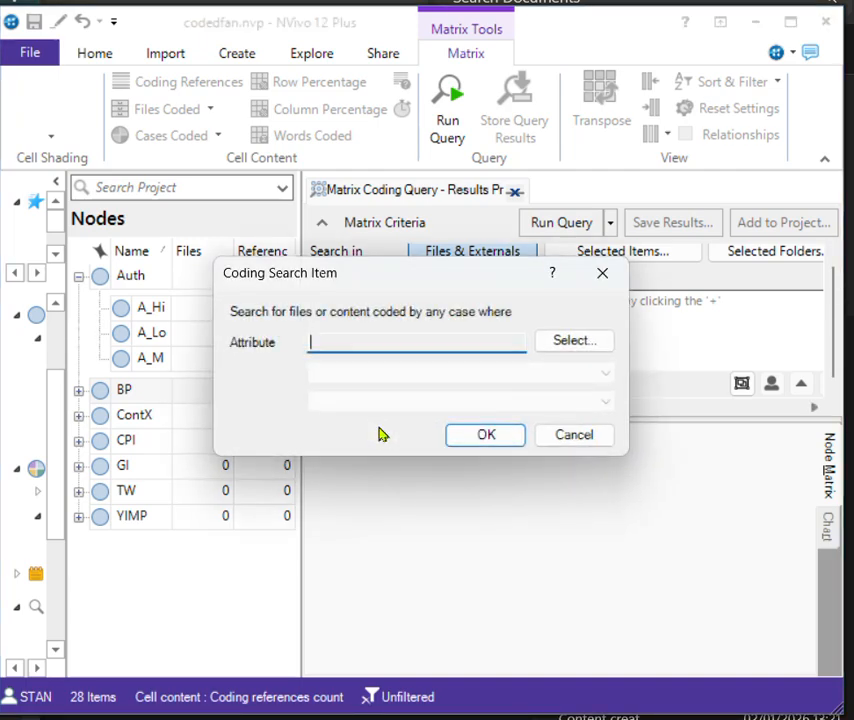
{"action": "left_click", "coordinate": [591, 345]}
{"action": "left_click", "coordinate": [23, 205]}
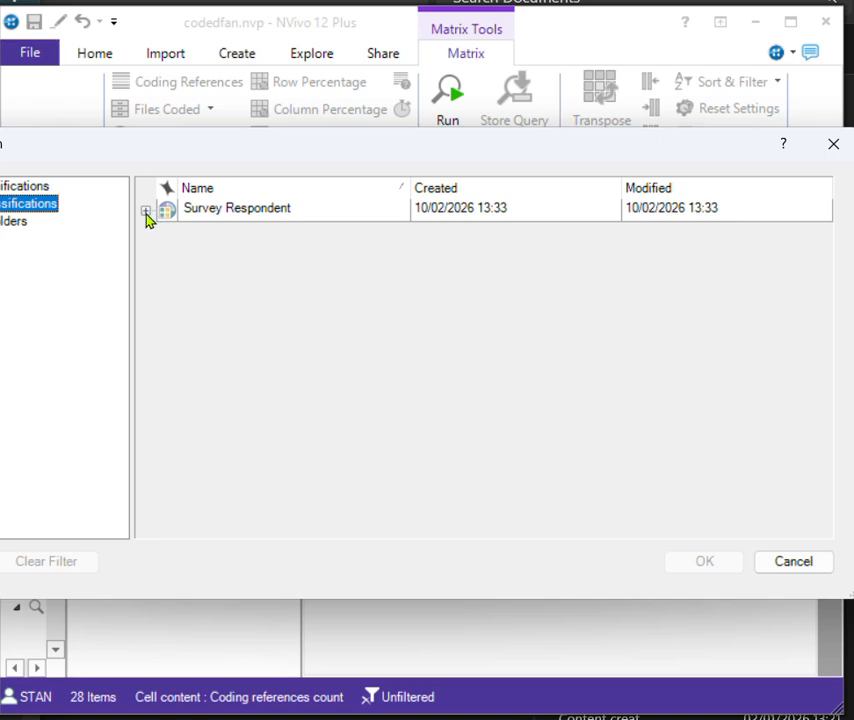
{"action": "left_click", "coordinate": [146, 213]}
{"action": "left_click", "coordinate": [236, 311]}
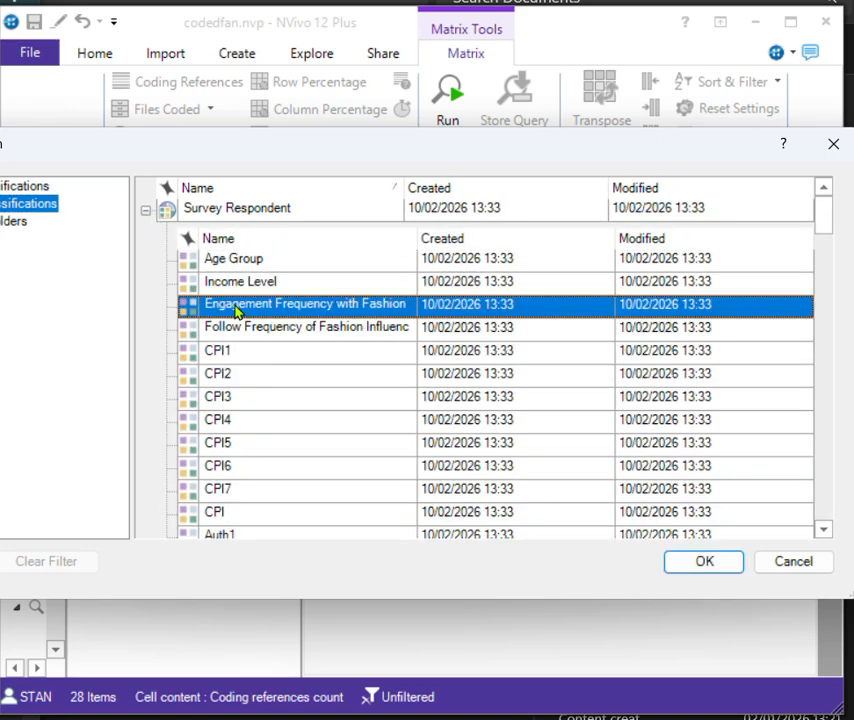
{"action": "left_click", "coordinate": [705, 562]}
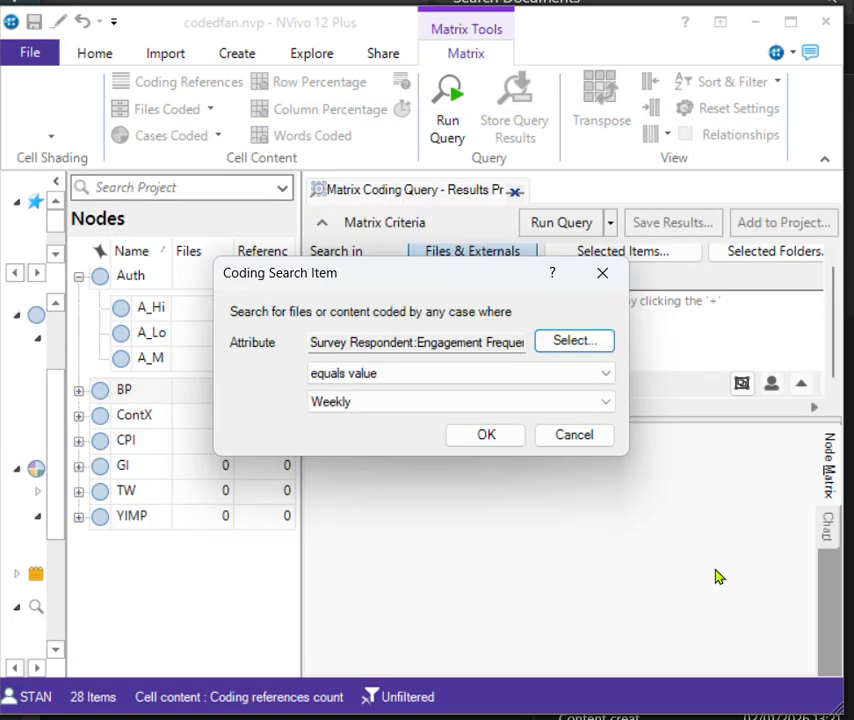
{"action": "left_click", "coordinate": [480, 402]}
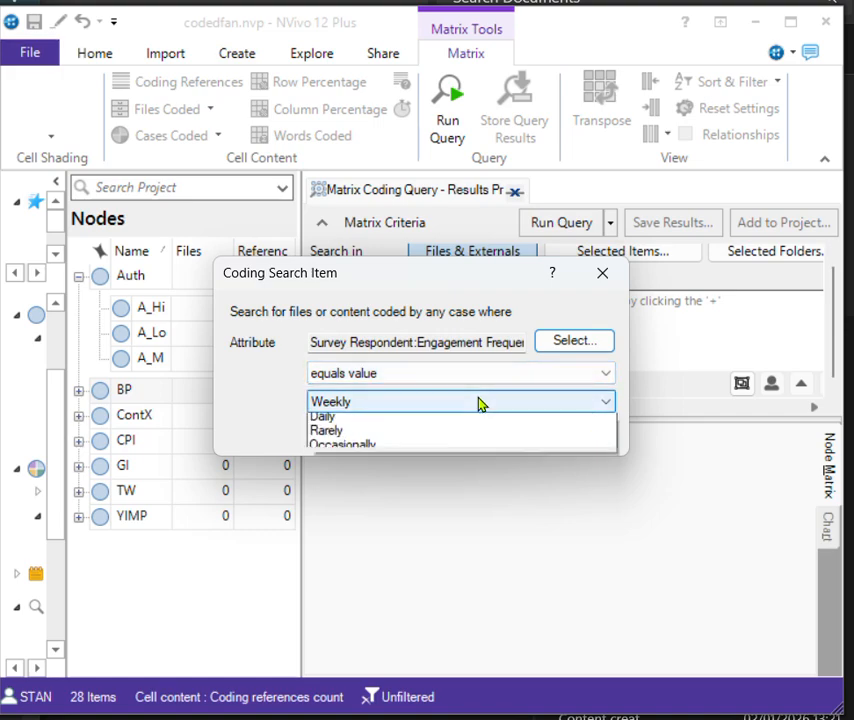
{"action": "left_click", "coordinate": [405, 410]}
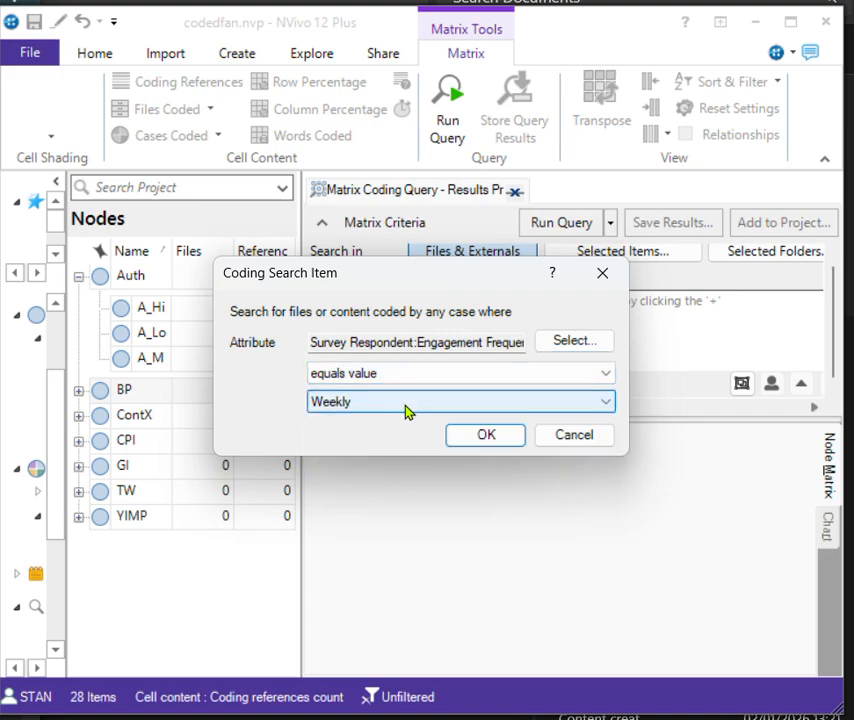
{"action": "left_click", "coordinate": [498, 436]}
Step: Add further matrix rows for Engagement Frequency with Fashion Content equal to Daily, Rarely and Occasionally
{"action": "left_click", "coordinate": [324, 385]}
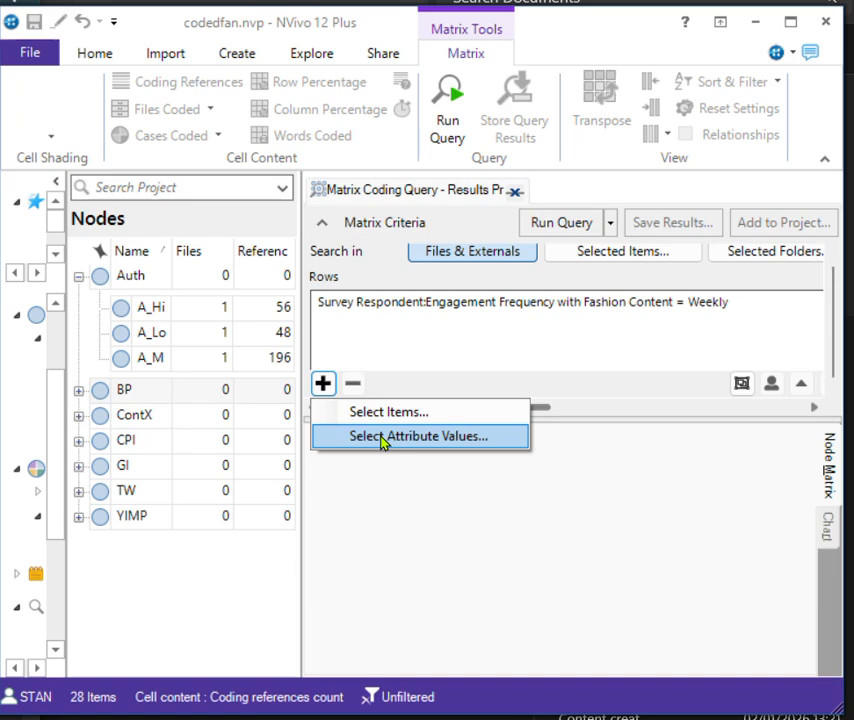
{"action": "left_click", "coordinate": [384, 438]}
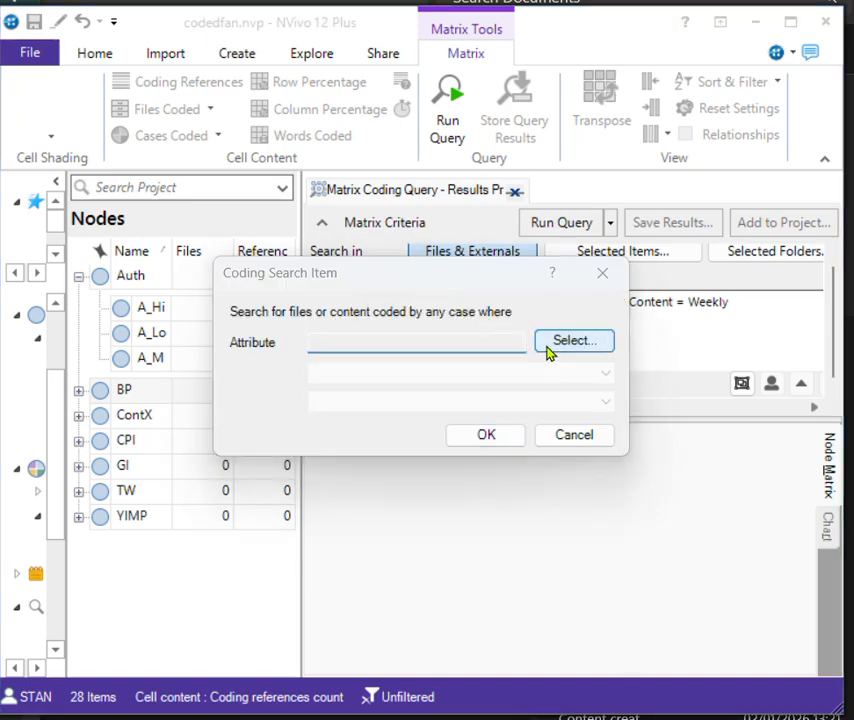
{"action": "left_click", "coordinate": [551, 342]}
{"action": "left_click", "coordinate": [8, 205]}
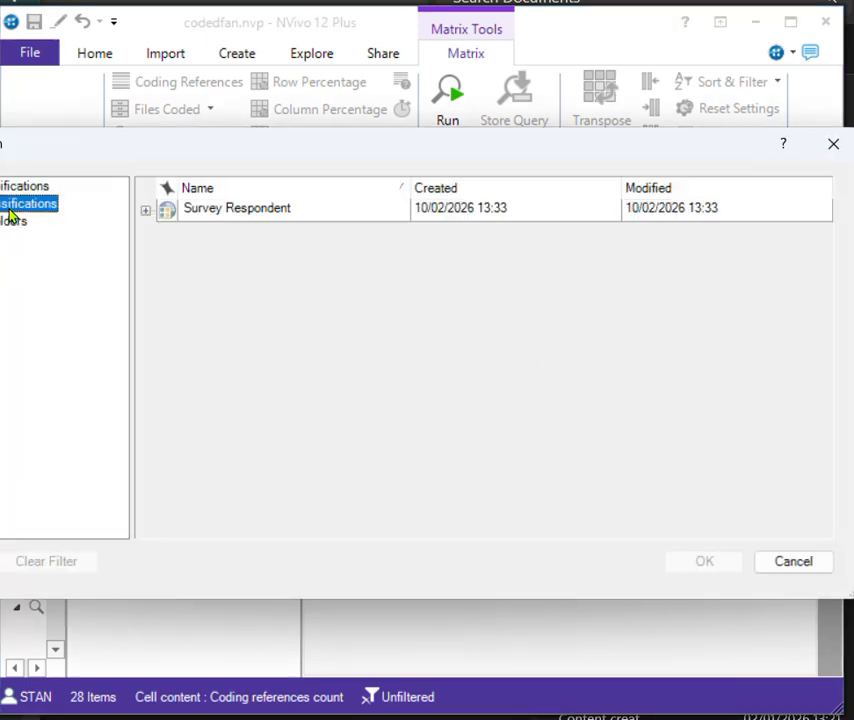
{"action": "left_click", "coordinate": [145, 211]}
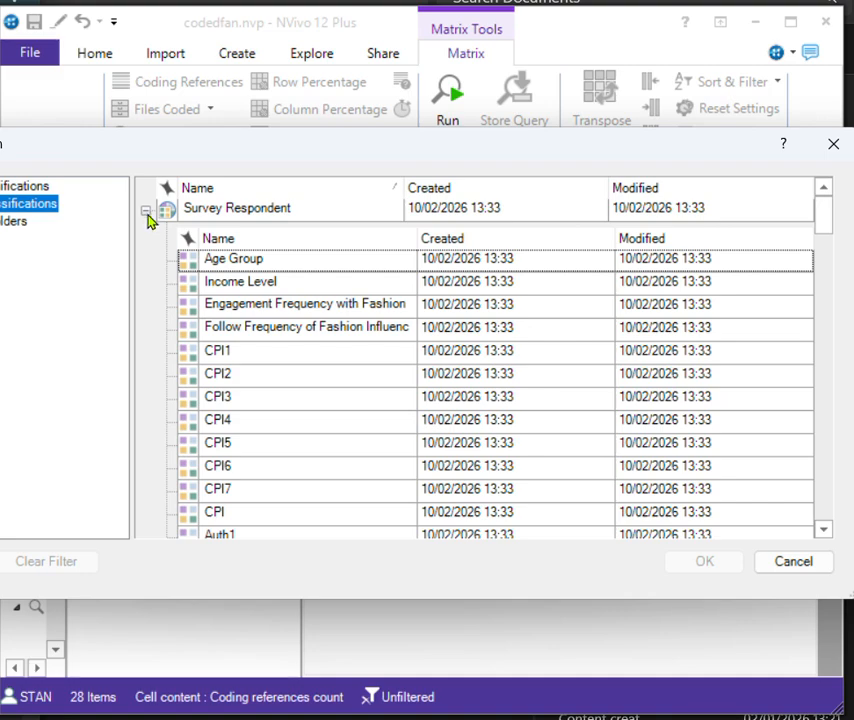
{"action": "left_click", "coordinate": [240, 305]}
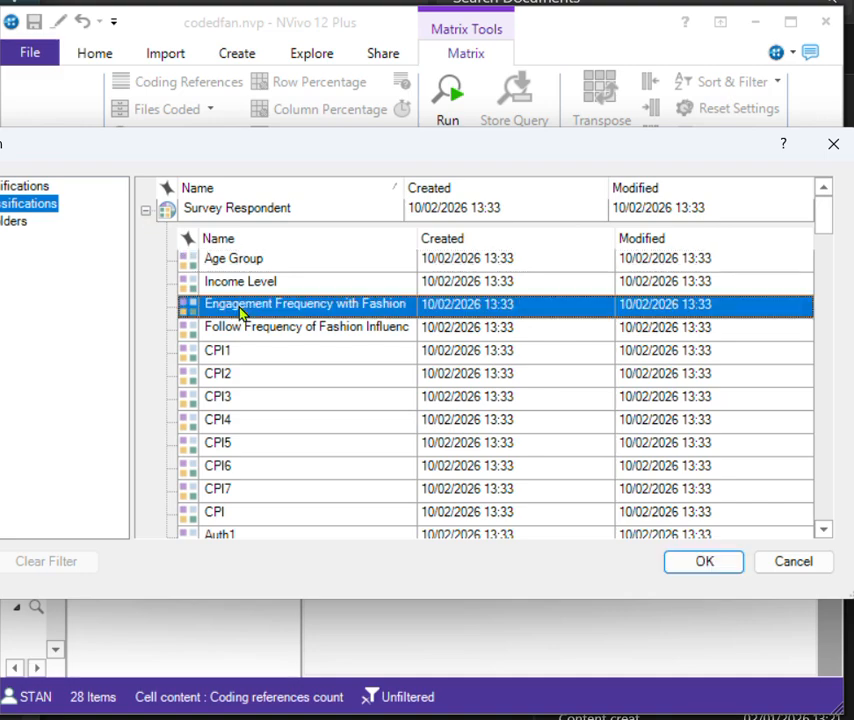
{"action": "left_click", "coordinate": [700, 562]}
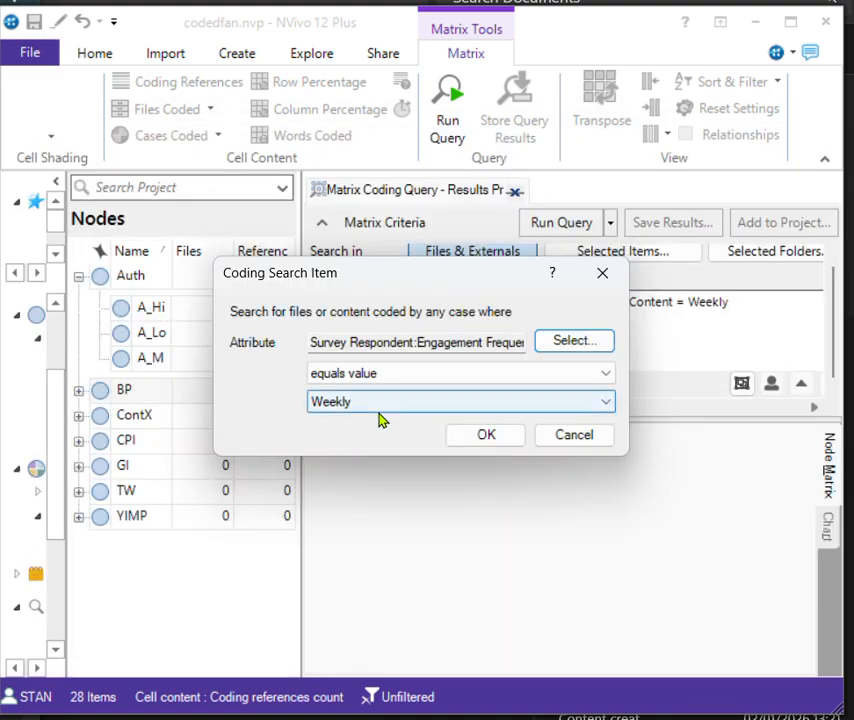
{"action": "left_click", "coordinate": [400, 404]}
{"action": "left_click", "coordinate": [398, 437]}
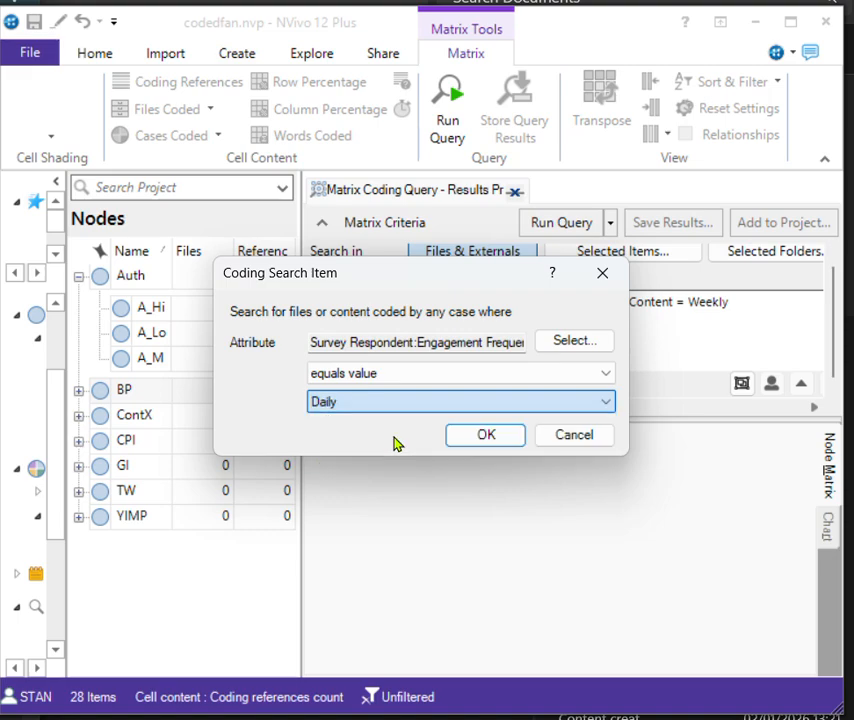
{"action": "left_click", "coordinate": [478, 435]}
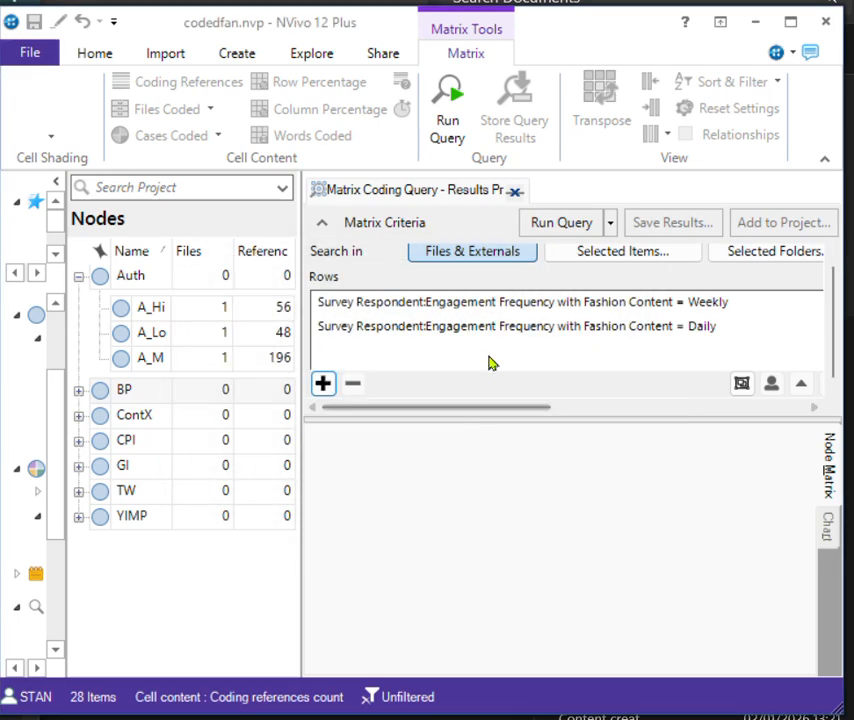
{"action": "left_click", "coordinate": [323, 385]}
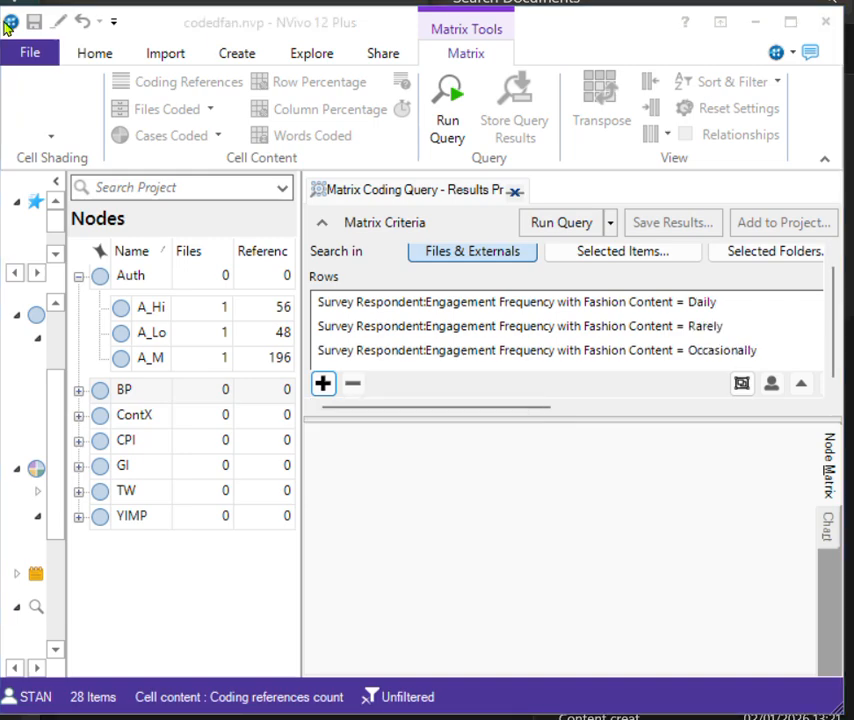
Step: Add the CPI child nodes CPI_High, CPI_Low and CPI_Moderate as the matrix columns
{"action": "left_click_drag", "start_coordinate": [539, 407], "coordinate": [759, 398]}
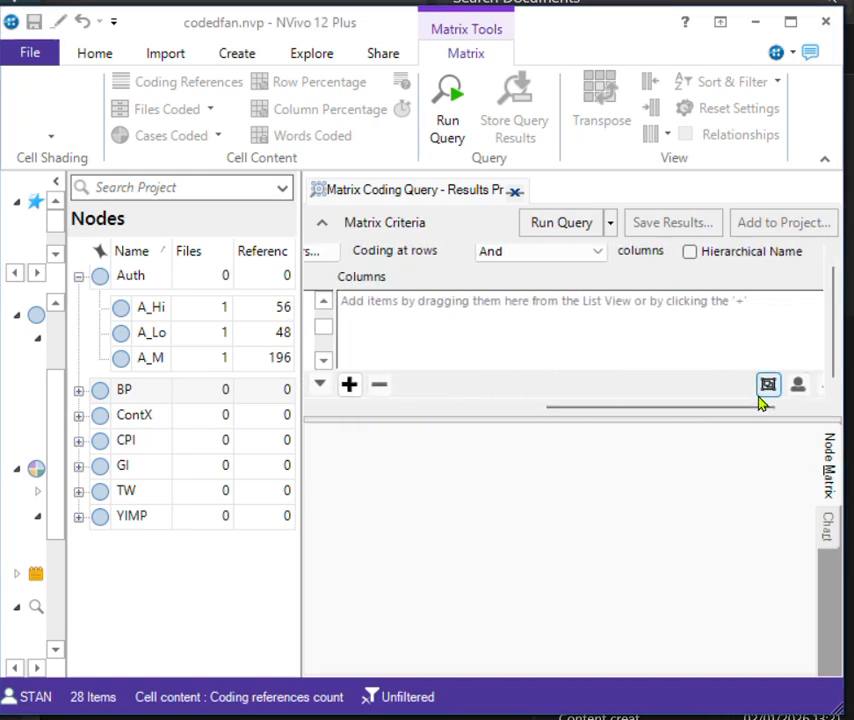
{"action": "left_click", "coordinate": [347, 390]}
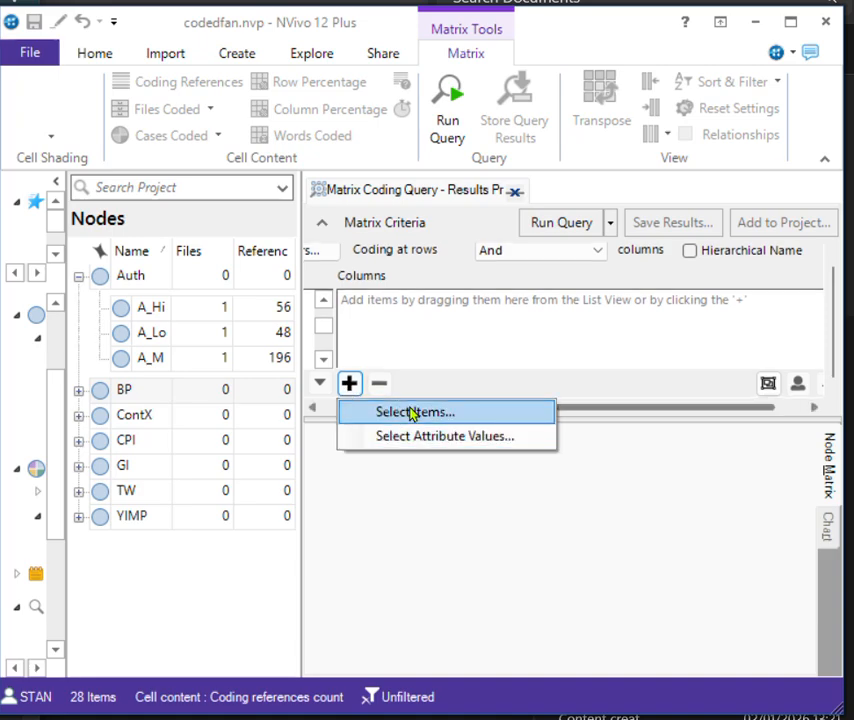
{"action": "left_click", "coordinate": [412, 413]}
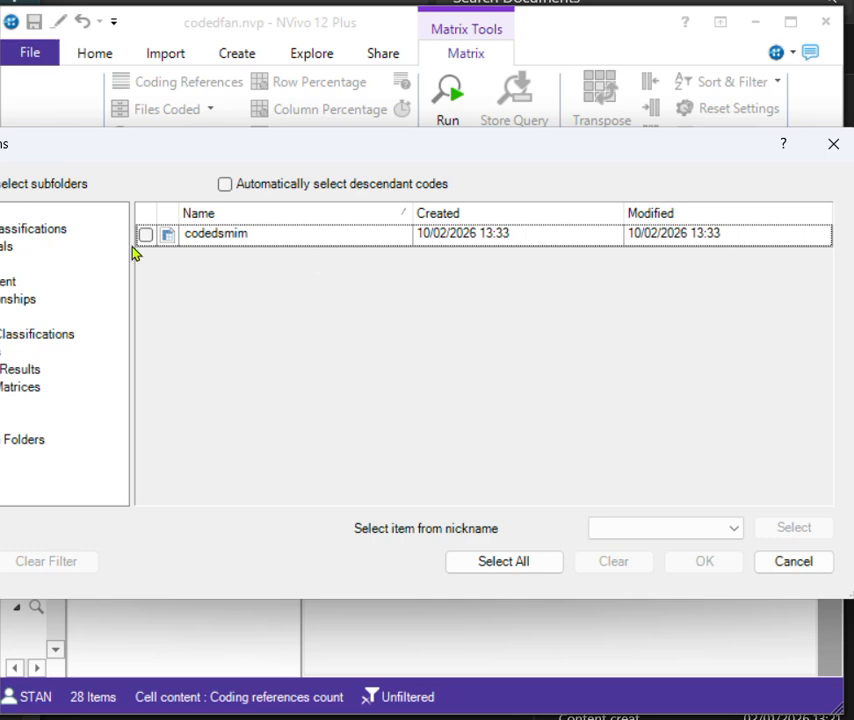
{"action": "left_click", "coordinate": [1, 264]}
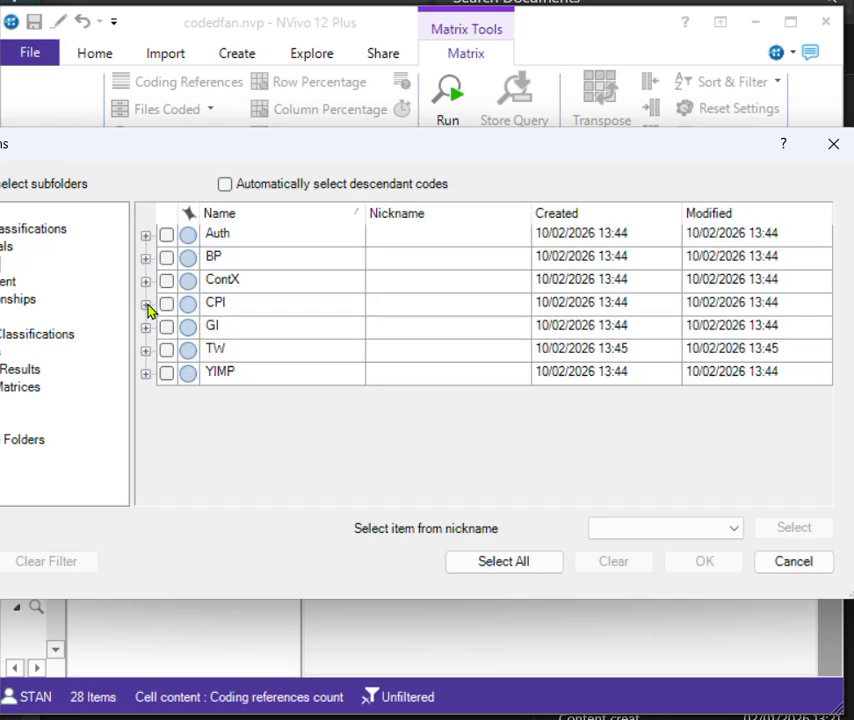
{"action": "left_click", "coordinate": [146, 305]}
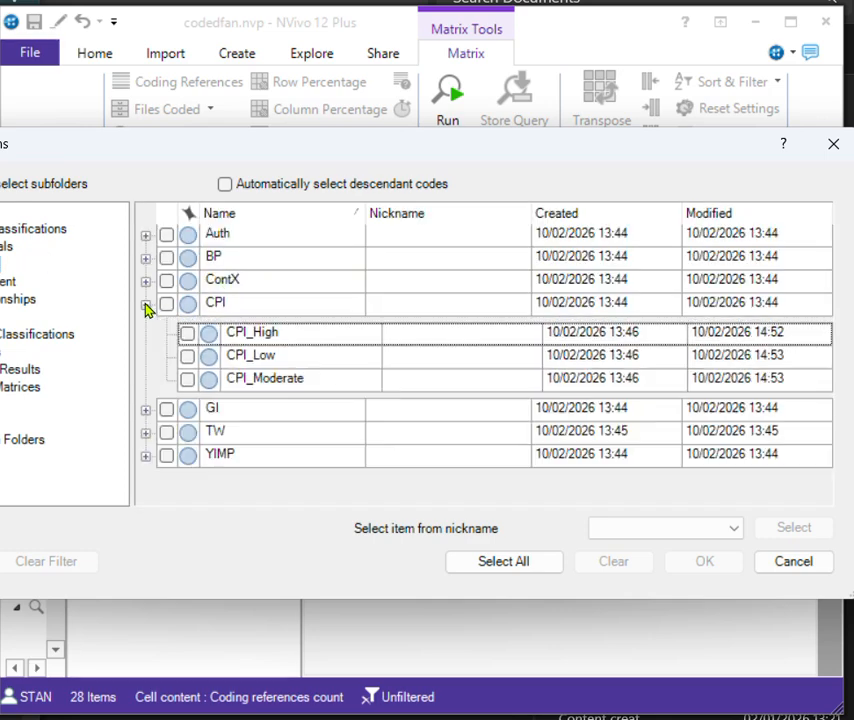
{"action": "left_click", "coordinate": [188, 334]}
{"action": "left_click", "coordinate": [190, 358]}
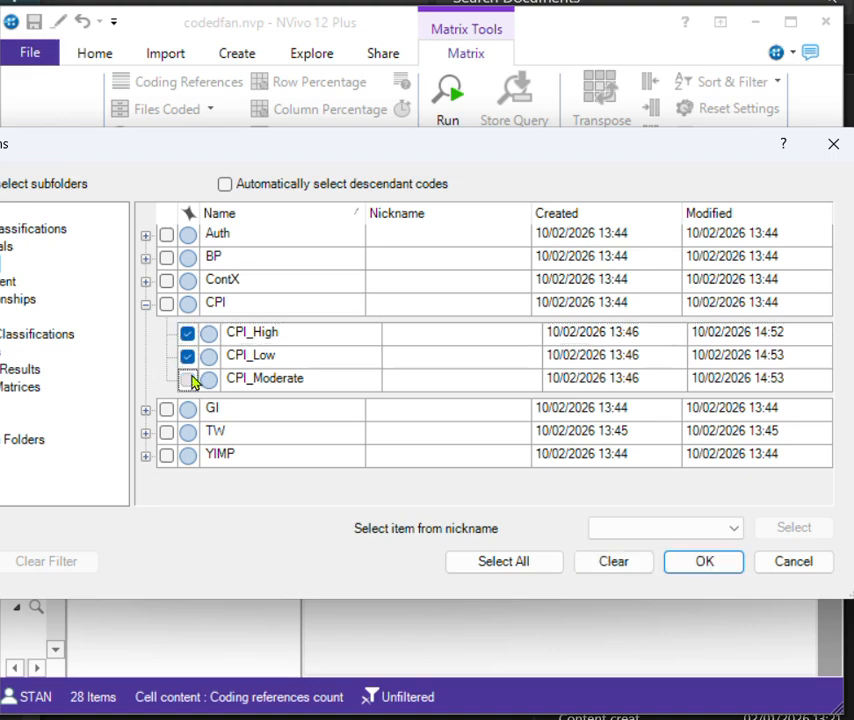
{"action": "left_click", "coordinate": [700, 563]}
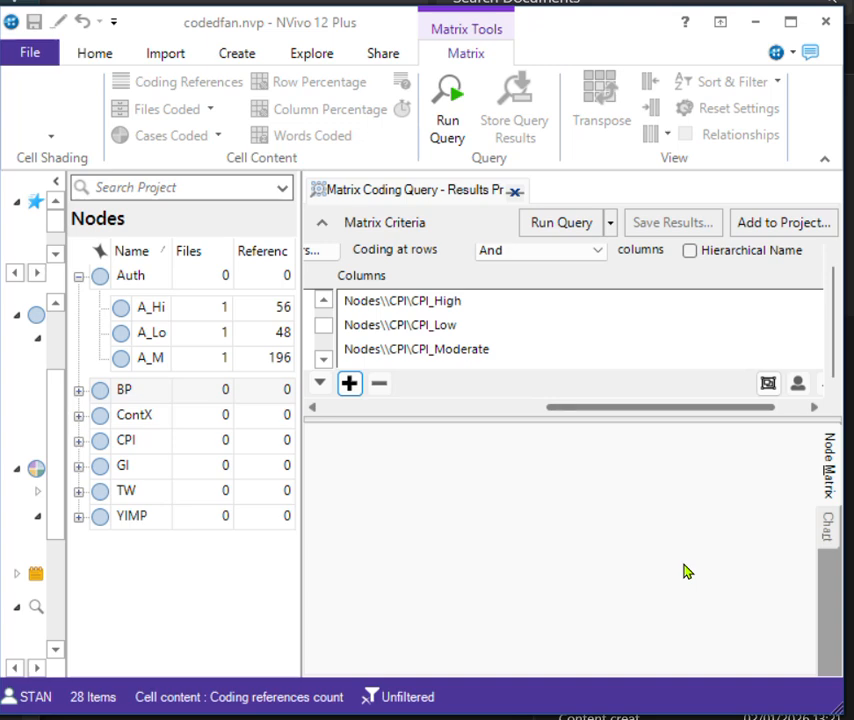
Step: Check the row criteria, run the matrix coding query and look through the resulting Engagement Frequency by CPI matrix
{"action": "left_click_drag", "start_coordinate": [575, 411], "coordinate": [340, 422]}
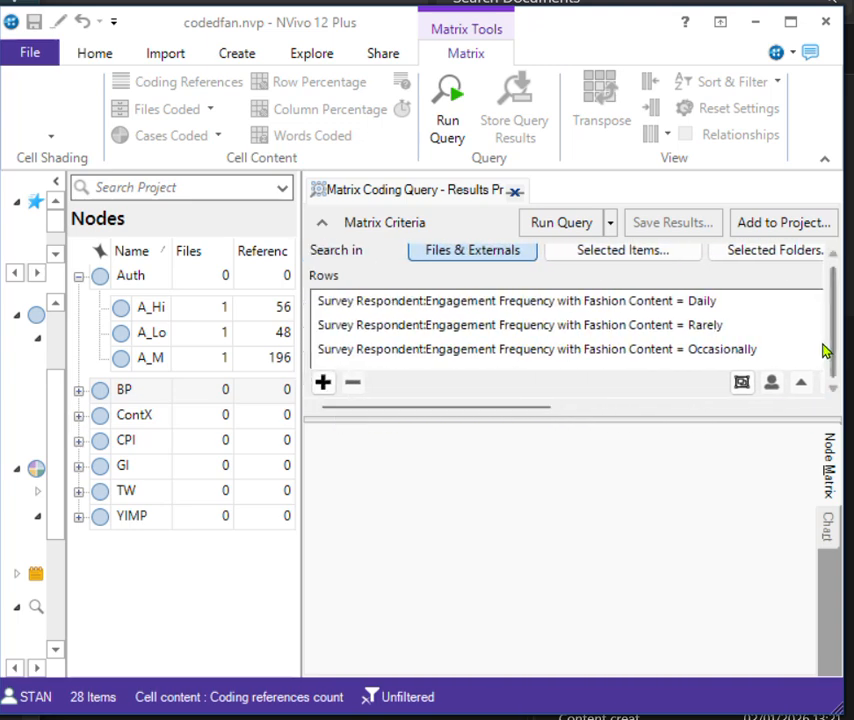
{"action": "mouse_move", "coordinate": [833, 339]}
{"action": "left_mouse_down"}
{"action": "mouse_move", "coordinate": [830, 319]}
{"action": "mouse_move", "coordinate": [837, 342]}
{"action": "left_mouse_up"}
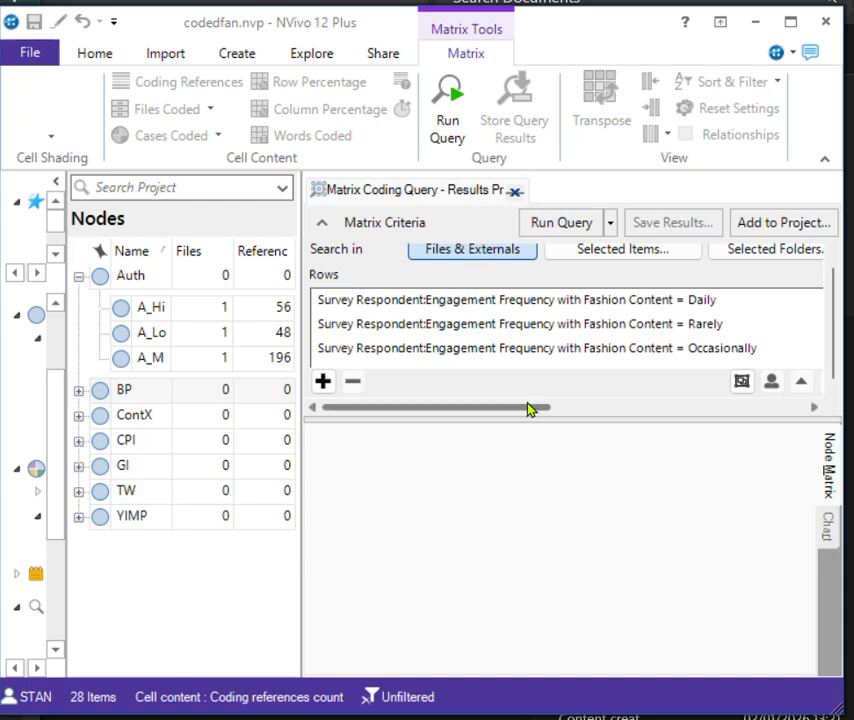
{"action": "left_click_drag", "start_coordinate": [530, 410], "coordinate": [509, 416]}
{"action": "left_click", "coordinate": [600, 224]}
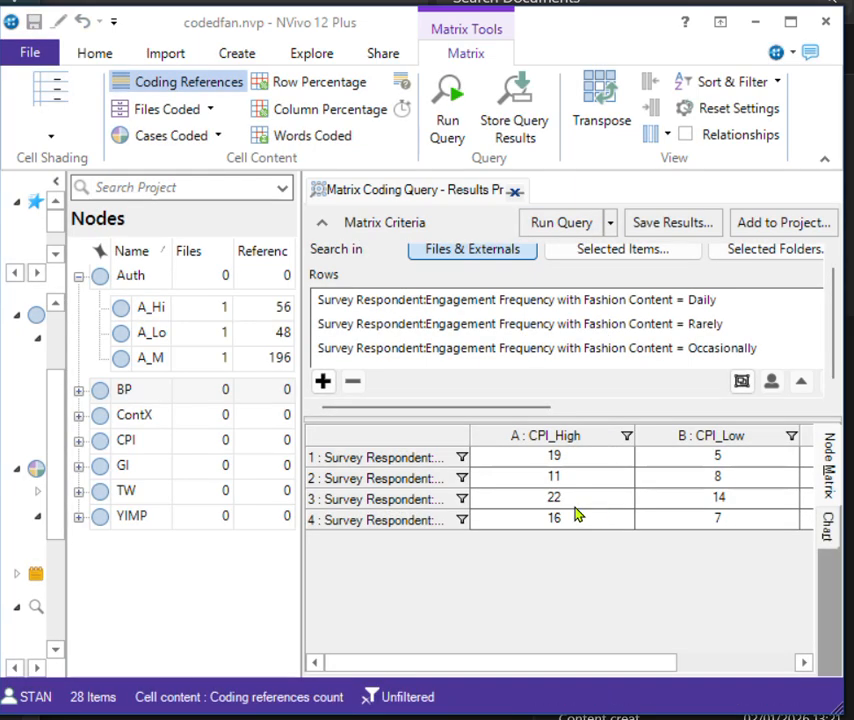
{"action": "left_click_drag", "start_coordinate": [566, 665], "coordinate": [581, 650]}
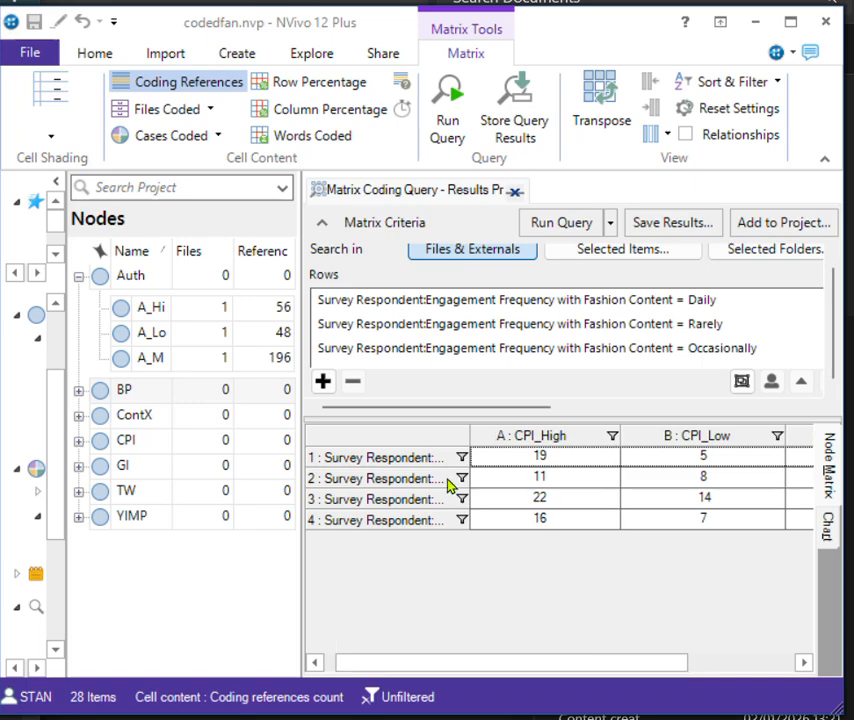
Step: Adjust the row-label column and Nodes list widths to examine the CPI_High, CPI_Low and CPI_Moderate counts in the Engagement Frequency matrix
{"action": "left_click_drag", "start_coordinate": [469, 436], "coordinate": [661, 445]}
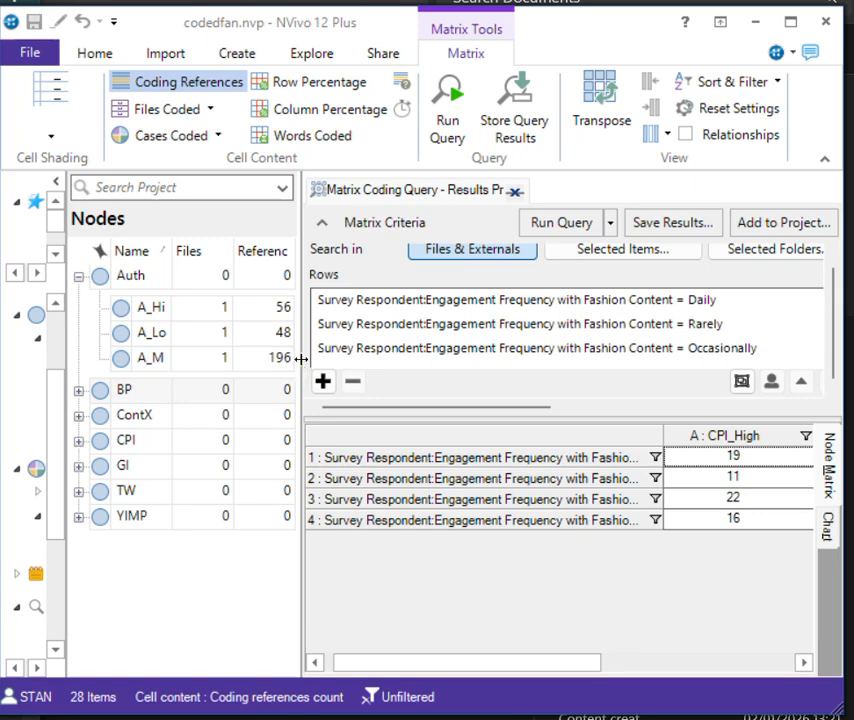
{"action": "left_click_drag", "start_coordinate": [300, 362], "coordinate": [184, 370]}
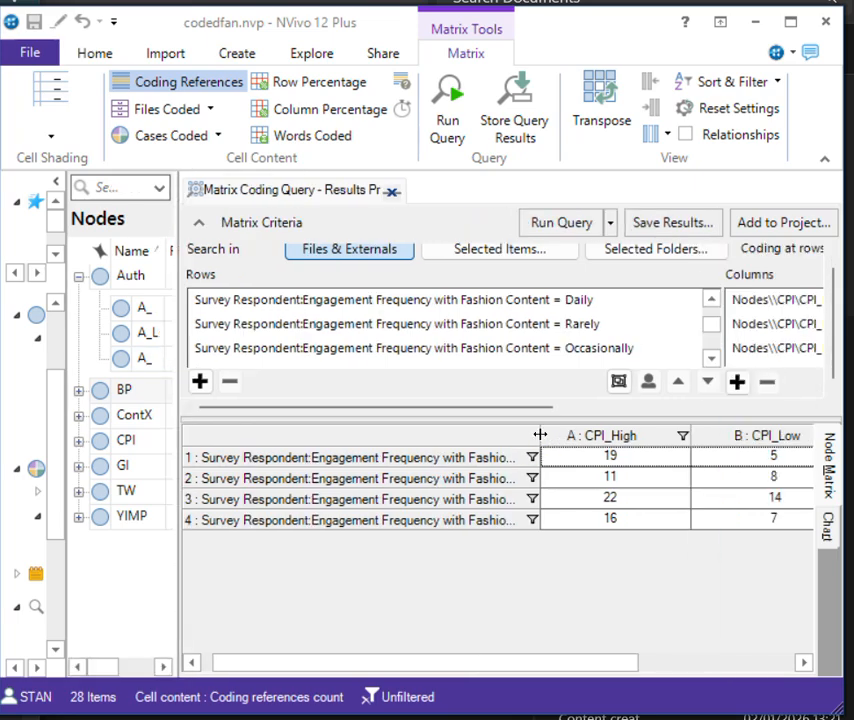
{"action": "left_click_drag", "start_coordinate": [540, 440], "coordinate": [309, 450]}
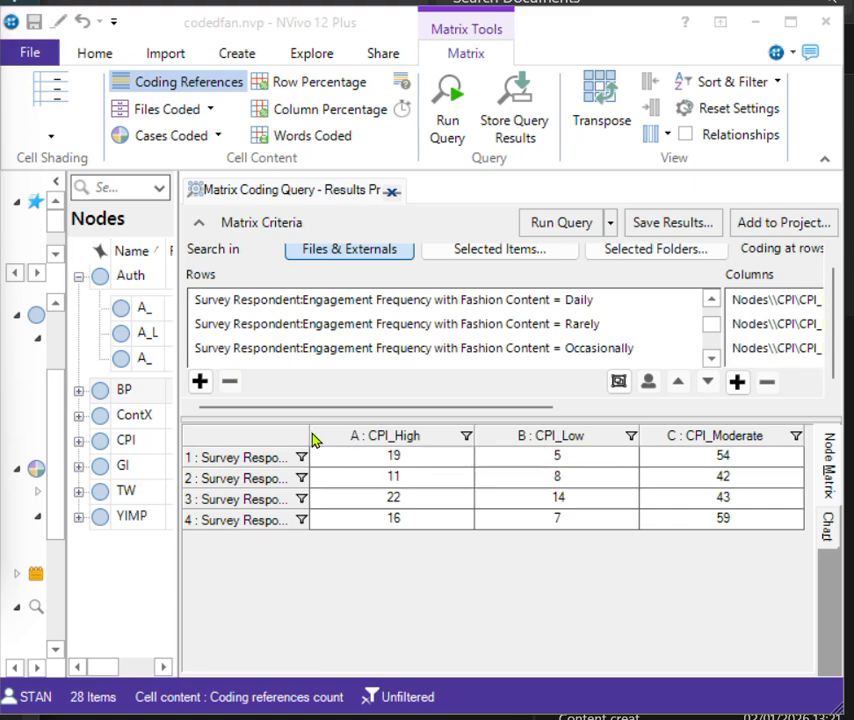
{"action": "left_click_drag", "start_coordinate": [309, 434], "coordinate": [329, 438]}
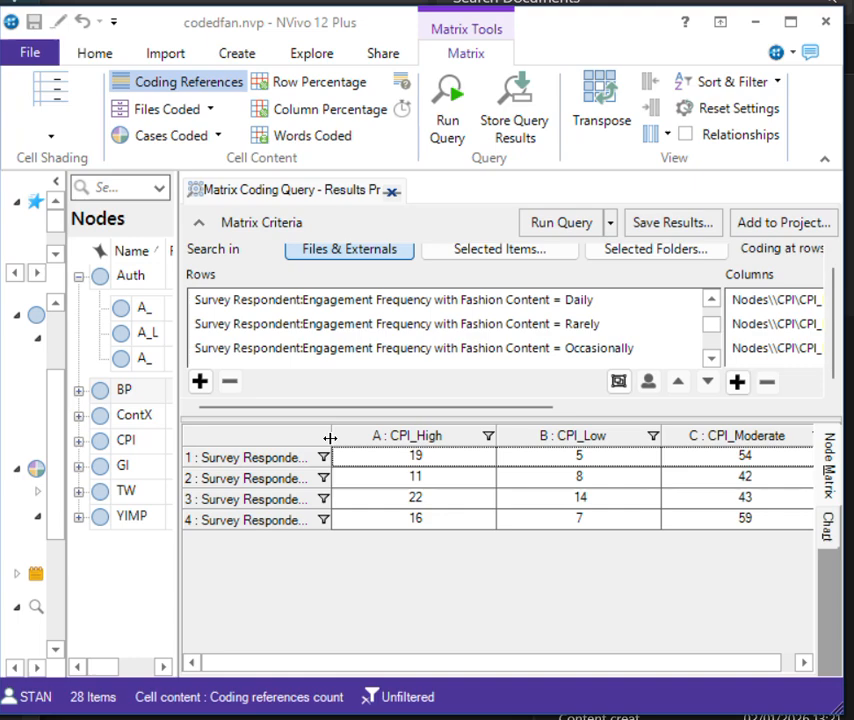
{"action": "left_click_drag", "start_coordinate": [329, 438], "coordinate": [326, 440]}
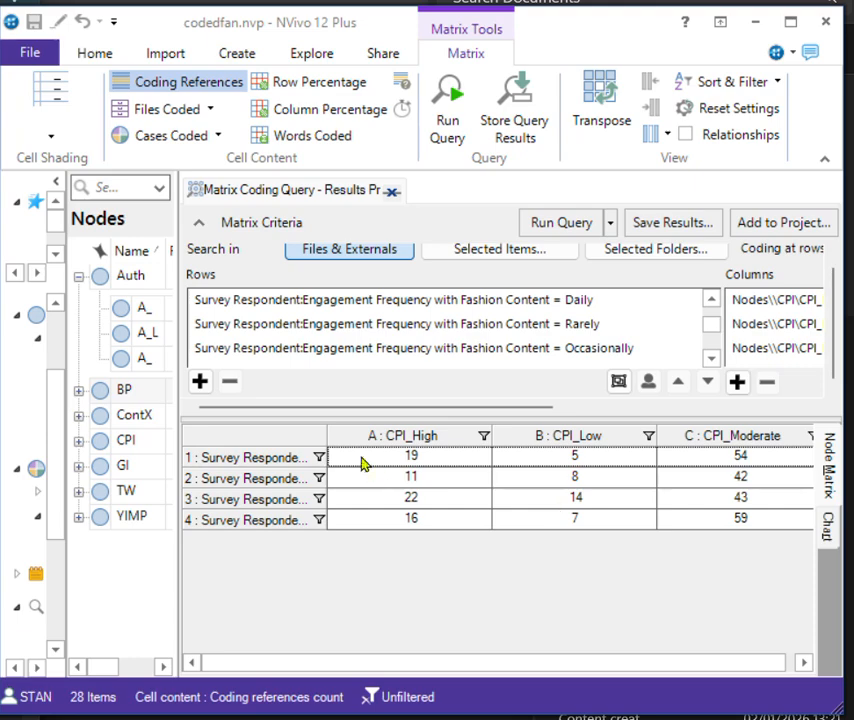
{"action": "left_click_drag", "start_coordinate": [328, 438], "coordinate": [331, 496]}
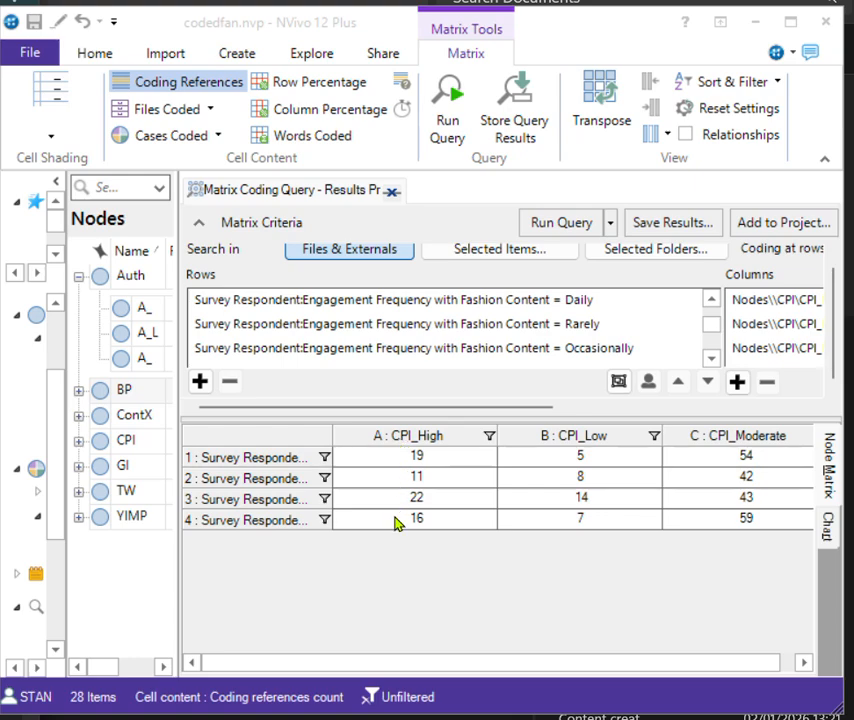
{"action": "left_click", "coordinate": [337, 430]}
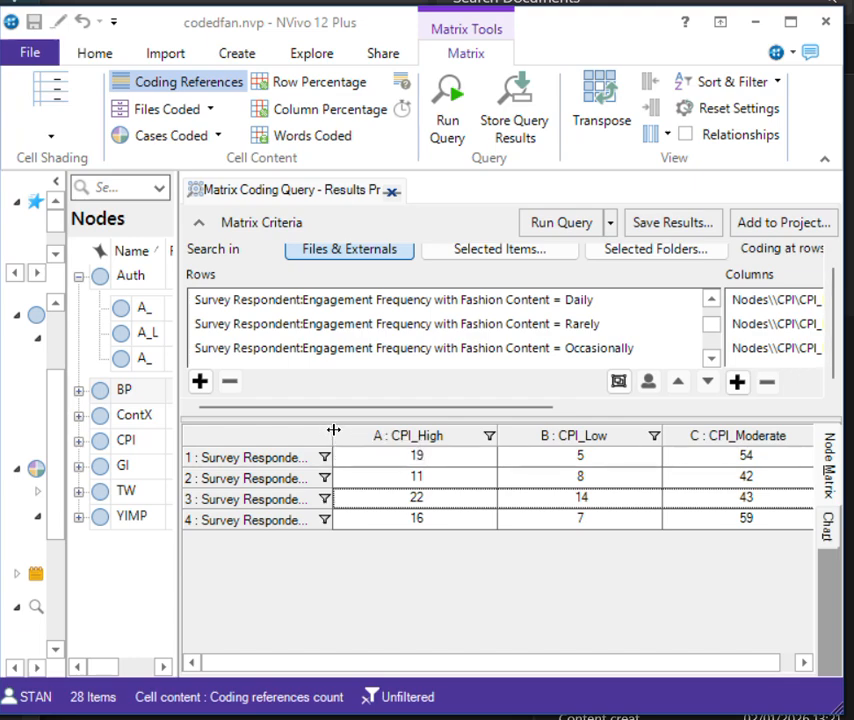
{"action": "left_click", "coordinate": [337, 437]}
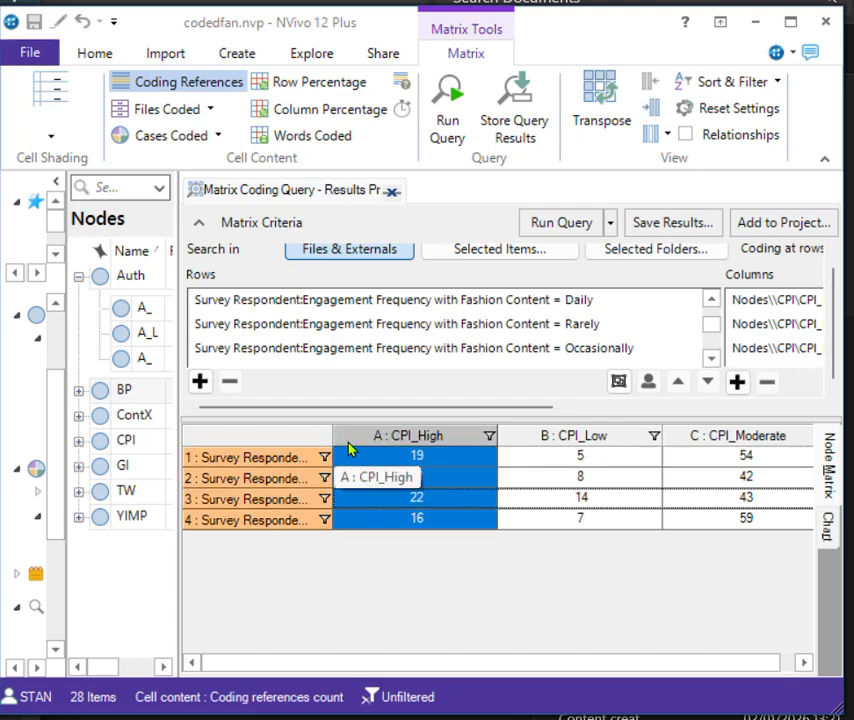
{"action": "left_click", "coordinate": [363, 457]}
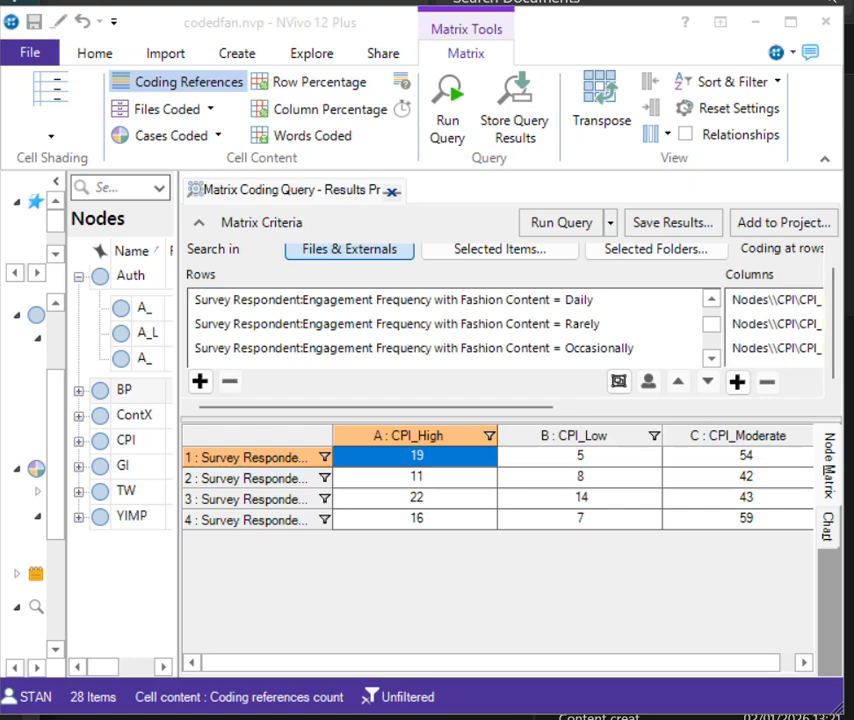
Step: View the Engagement Frequency by CPI results as a chart, inspect a bar's details and return to the node matrix
{"action": "left_click", "coordinate": [829, 524]}
{"action": "mouse_move", "coordinate": [587, 547]}
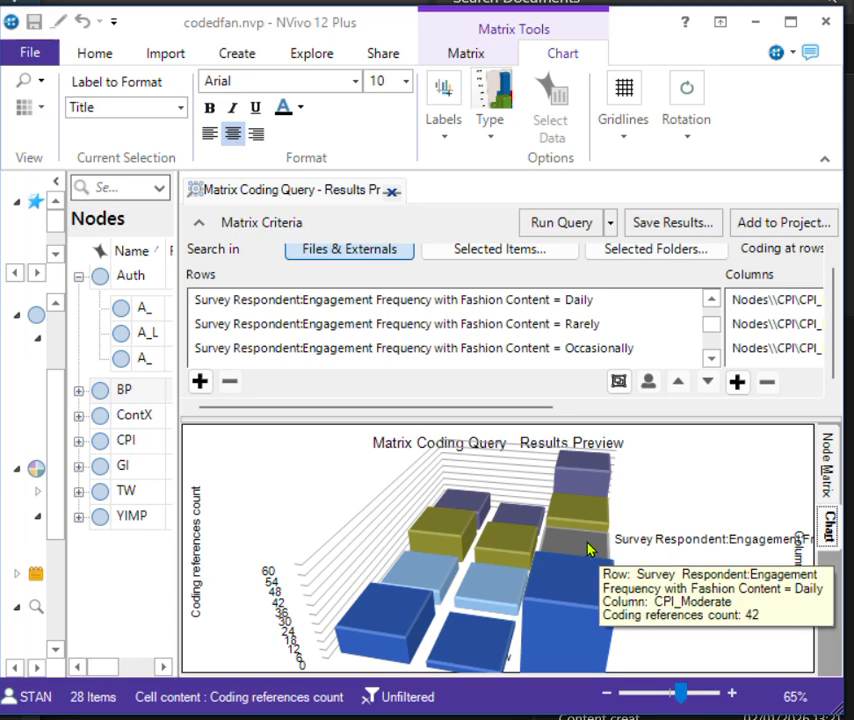
{"action": "left_click", "coordinate": [831, 470]}
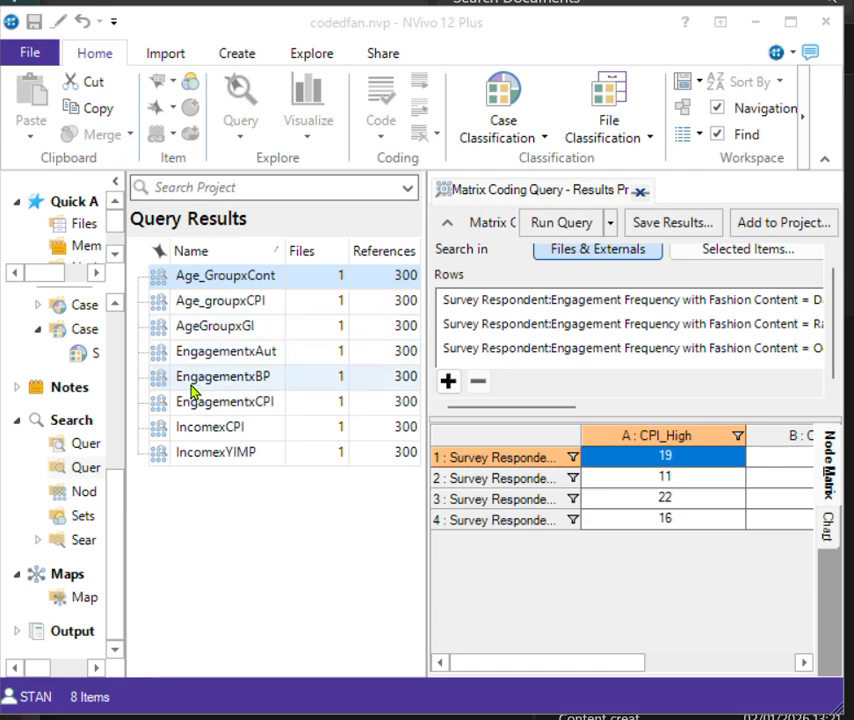
Step: Open the saved IncomexYIMP query result and resize its layout to examine the High, Low and Moderate counts per income level
{"action": "left_click", "coordinate": [195, 459]}
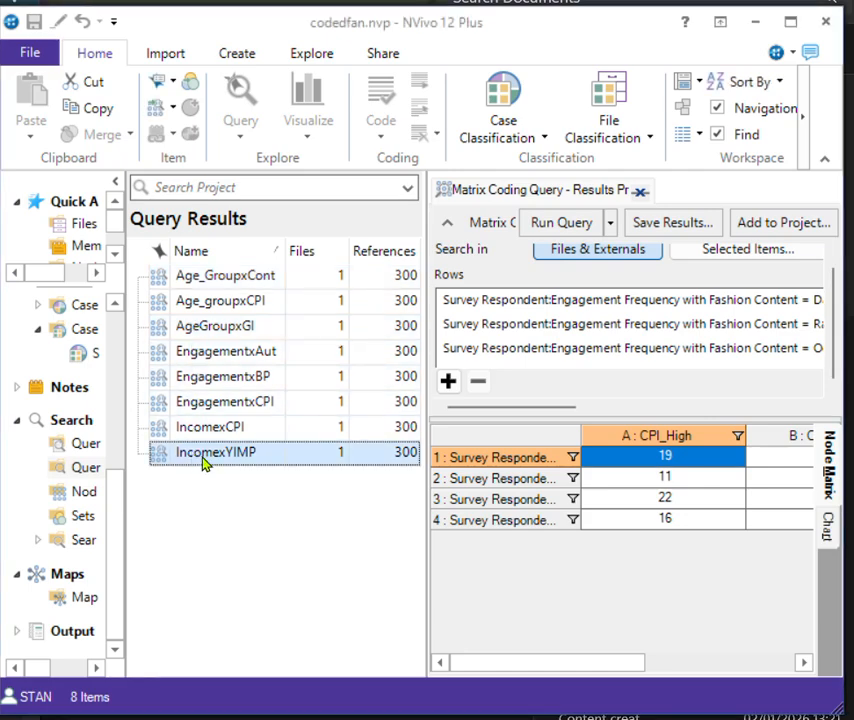
{"action": "double_click", "coordinate": [200, 455]}
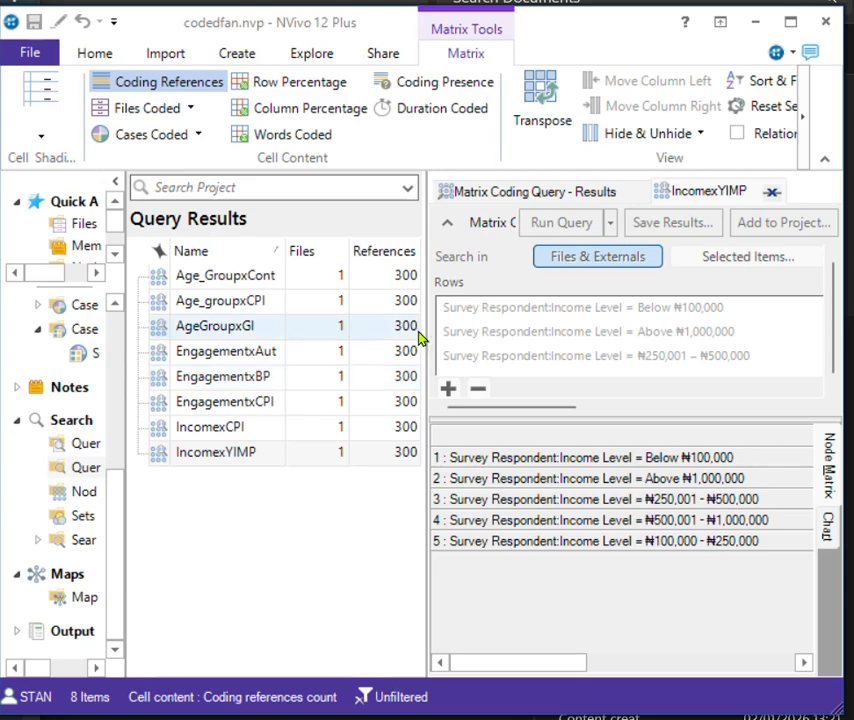
{"action": "left_click_drag", "start_coordinate": [426, 318], "coordinate": [336, 322]}
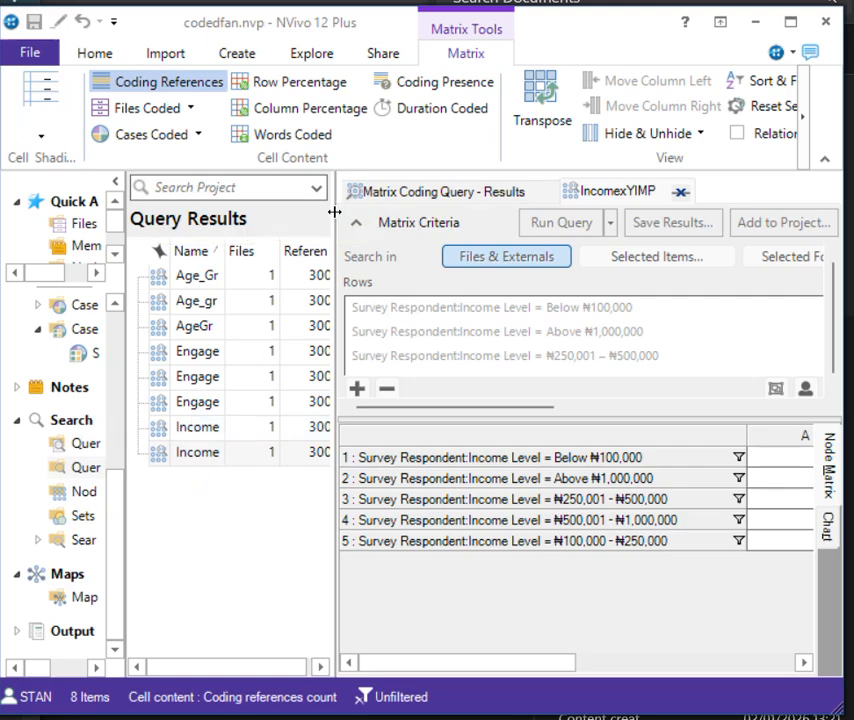
{"action": "left_click_drag", "start_coordinate": [336, 211], "coordinate": [235, 210]}
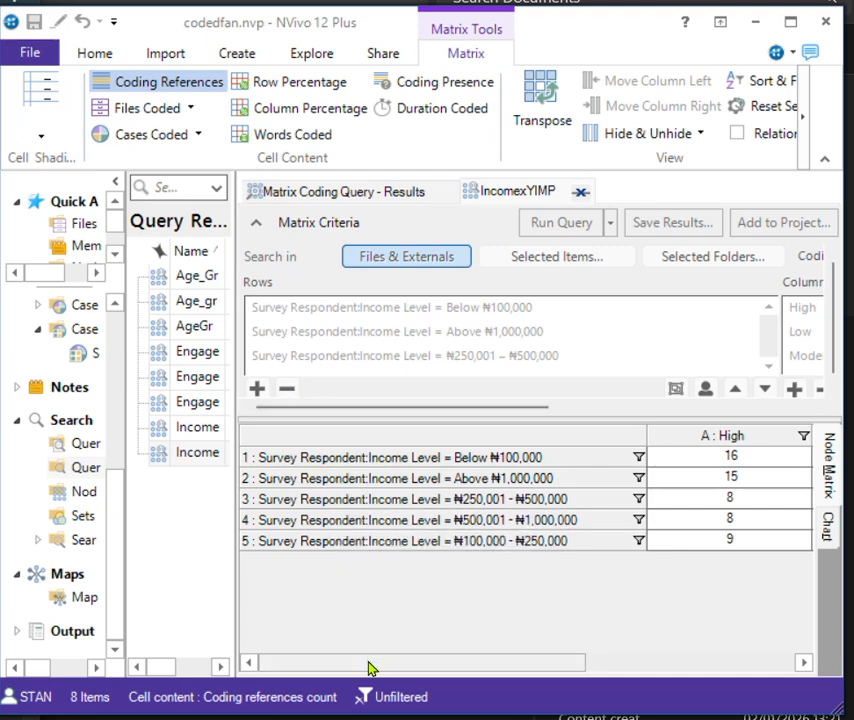
{"action": "left_click_drag", "start_coordinate": [376, 668], "coordinate": [409, 663]}
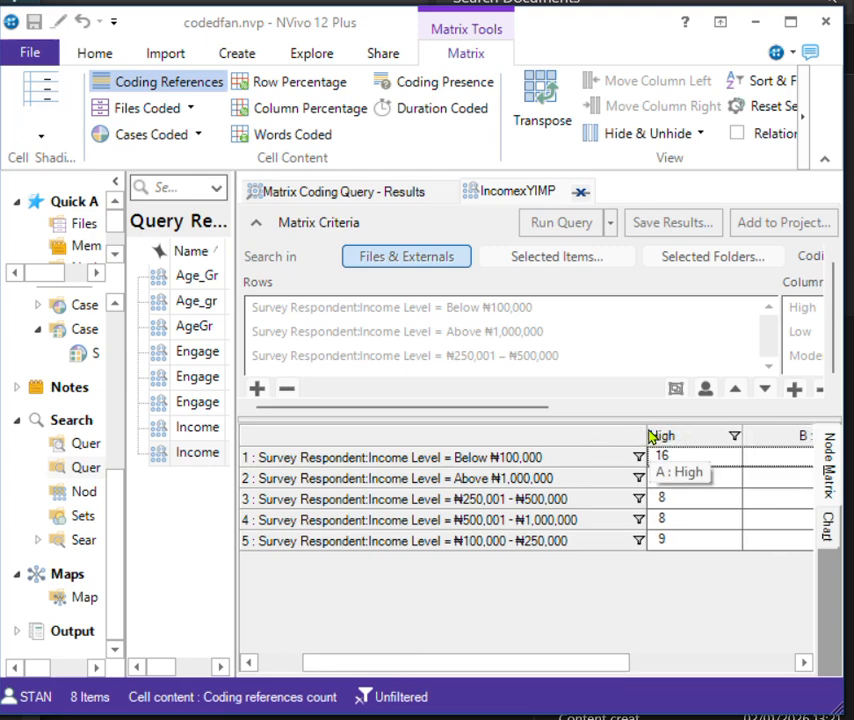
{"action": "left_click_drag", "start_coordinate": [645, 431], "coordinate": [280, 484]}
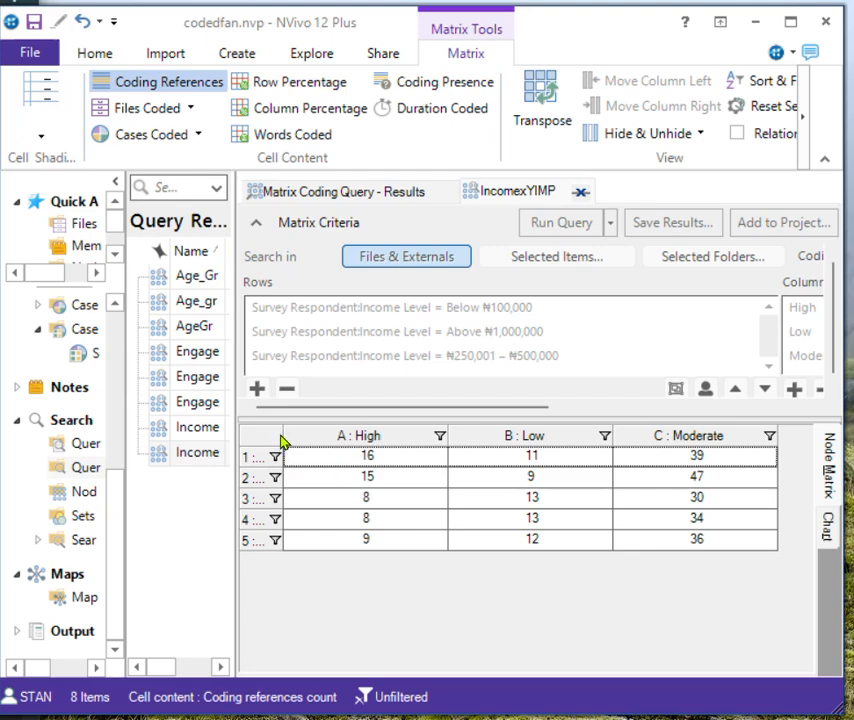
{"action": "left_click_drag", "start_coordinate": [282, 435], "coordinate": [373, 436]}
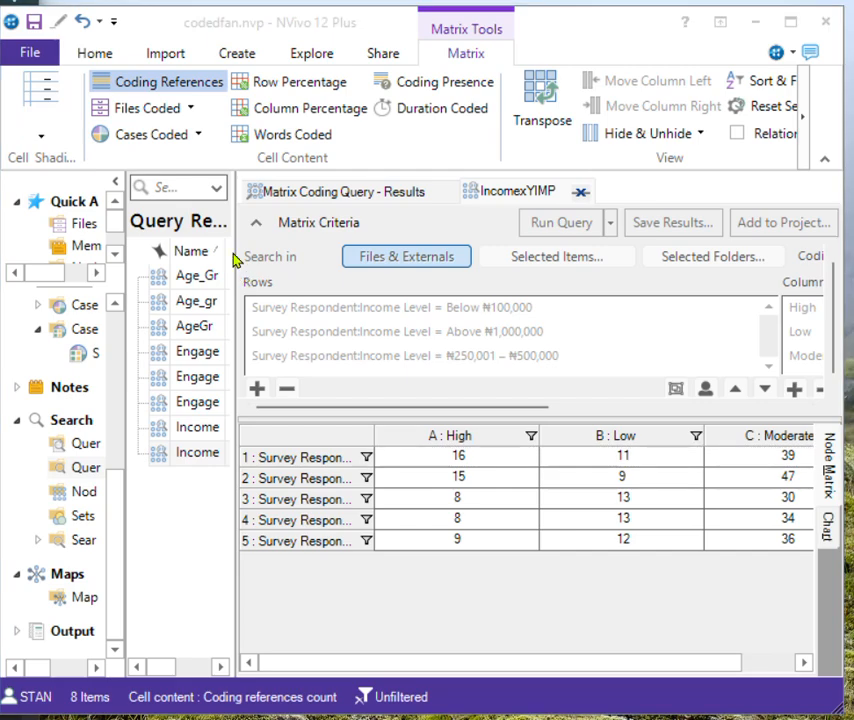
{"action": "left_click_drag", "start_coordinate": [231, 250], "coordinate": [259, 294]}
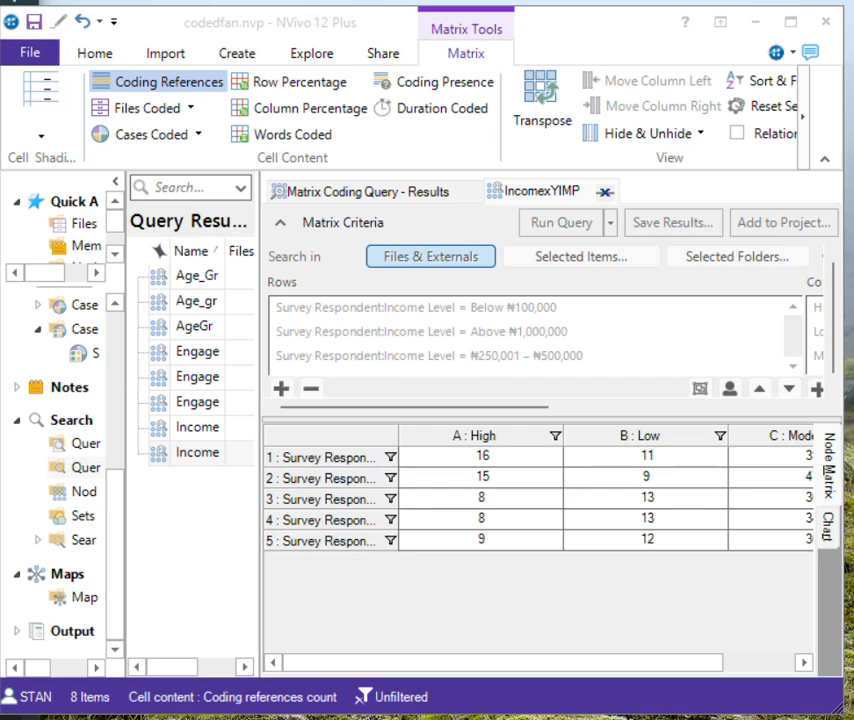
Step: Start the Cluster Analysis wizard and choose Codes as the type of items to cluster
{"action": "left_click", "coordinate": [309, 56]}
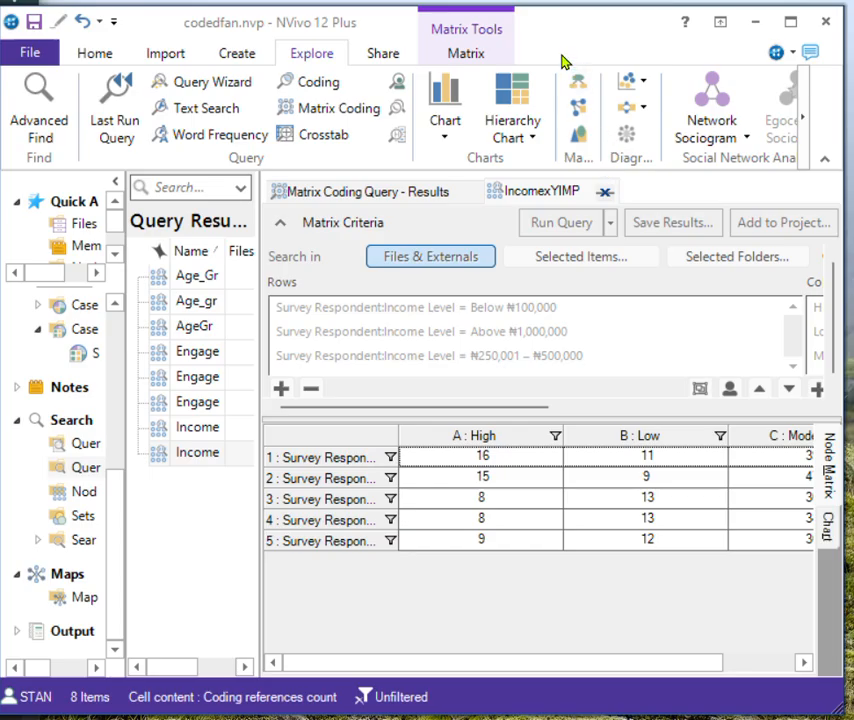
{"action": "left_click_drag", "start_coordinate": [553, 32], "coordinate": [411, 110]}
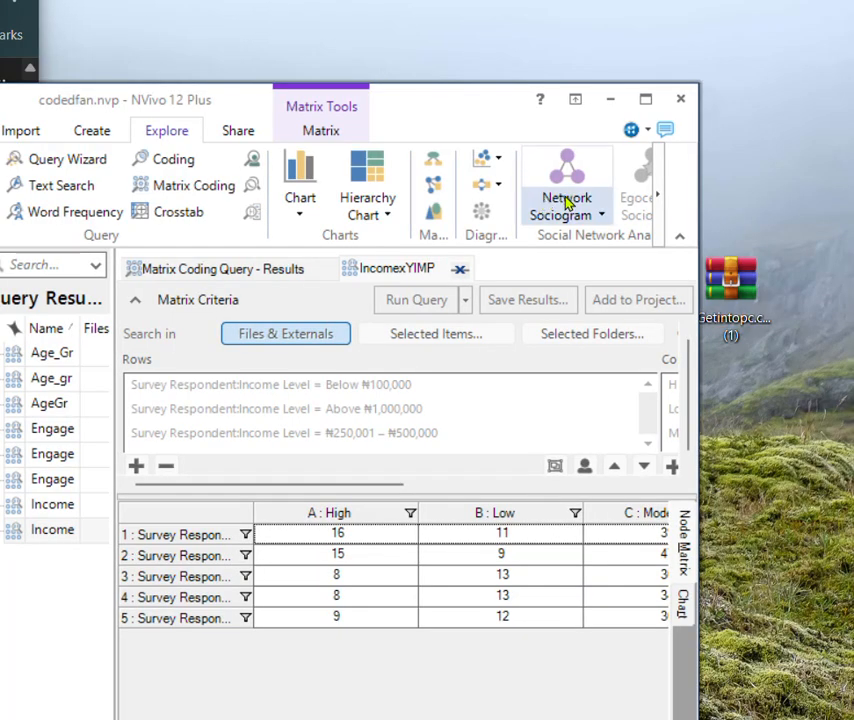
{"action": "left_click", "coordinate": [654, 211]}
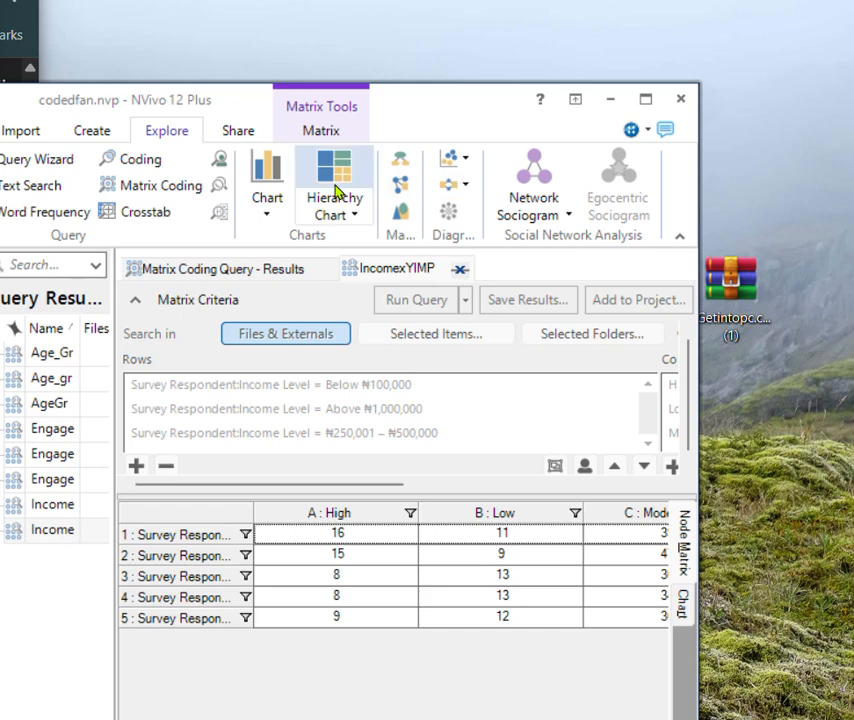
{"action": "left_click", "coordinate": [464, 170]}
{"action": "left_click", "coordinate": [387, 195]}
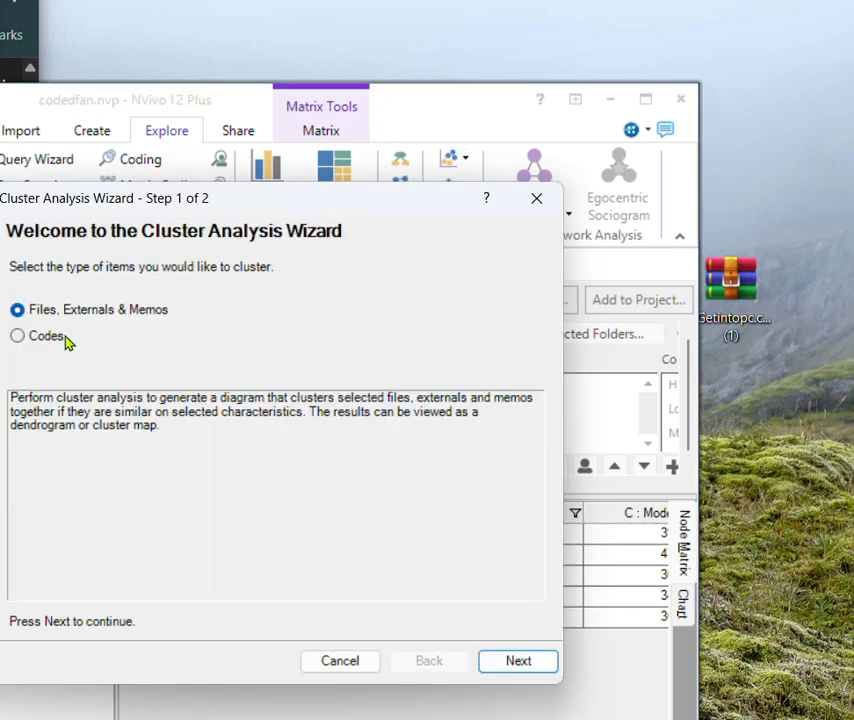
{"action": "left_click", "coordinate": [17, 336]}
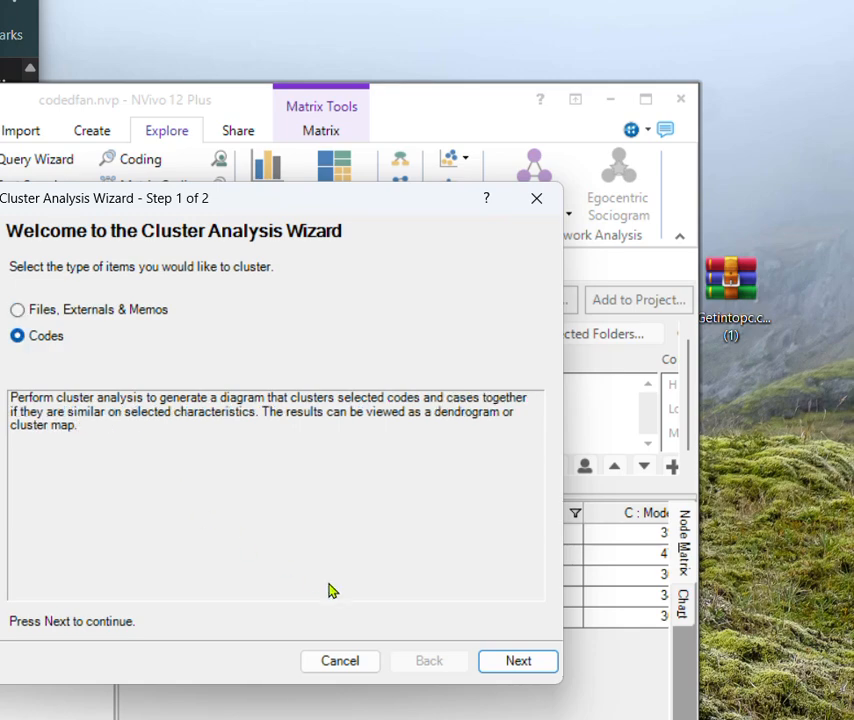
{"action": "left_click", "coordinate": [499, 663]}
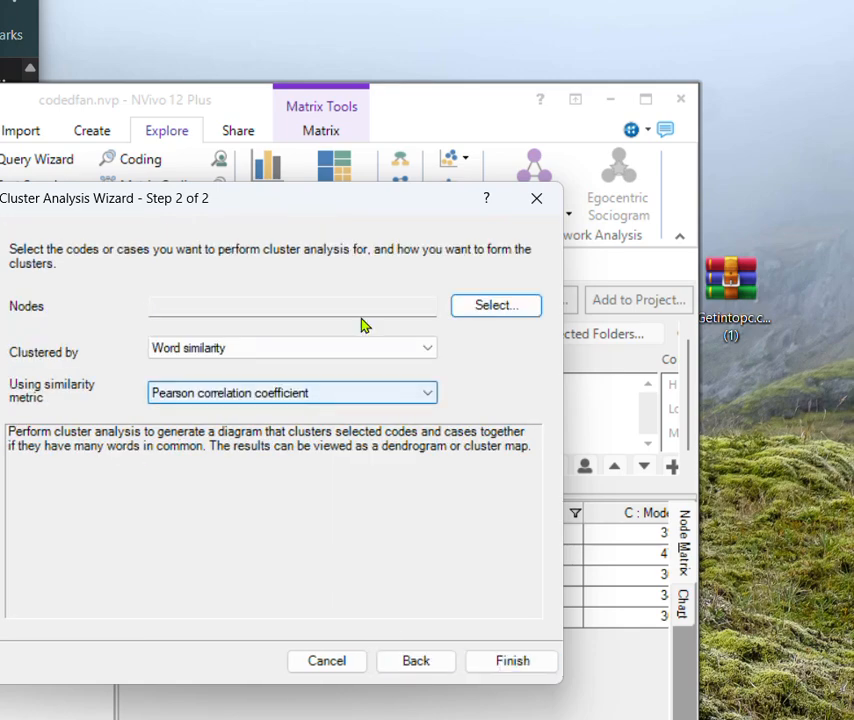
Step: Select the nodes Auth, BP, ContX, CPI, GI, TW and YIMP with their descendant codes for the cluster analysis
{"action": "left_click", "coordinate": [474, 308]}
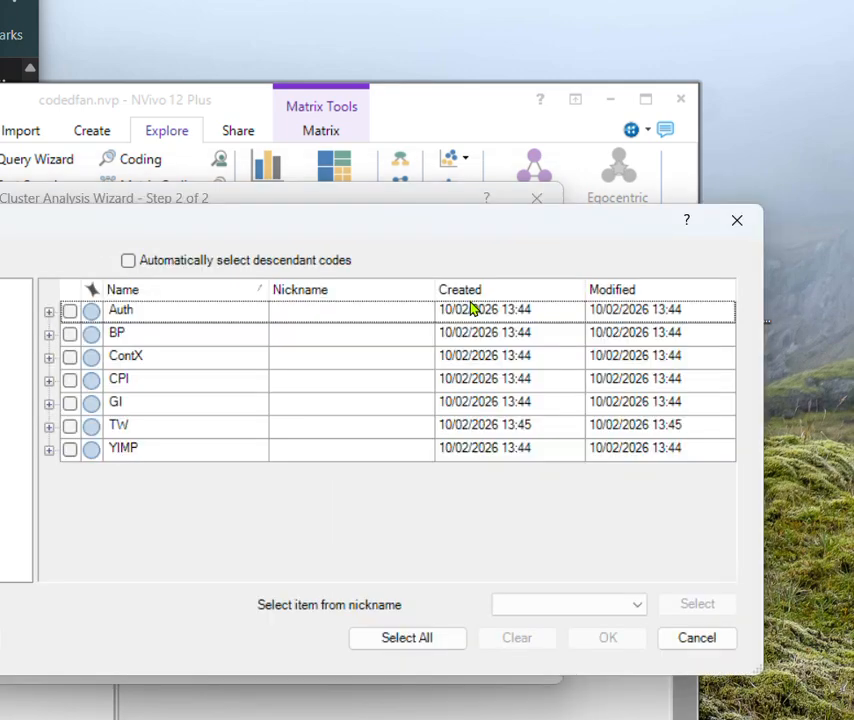
{"action": "left_click", "coordinate": [128, 261]}
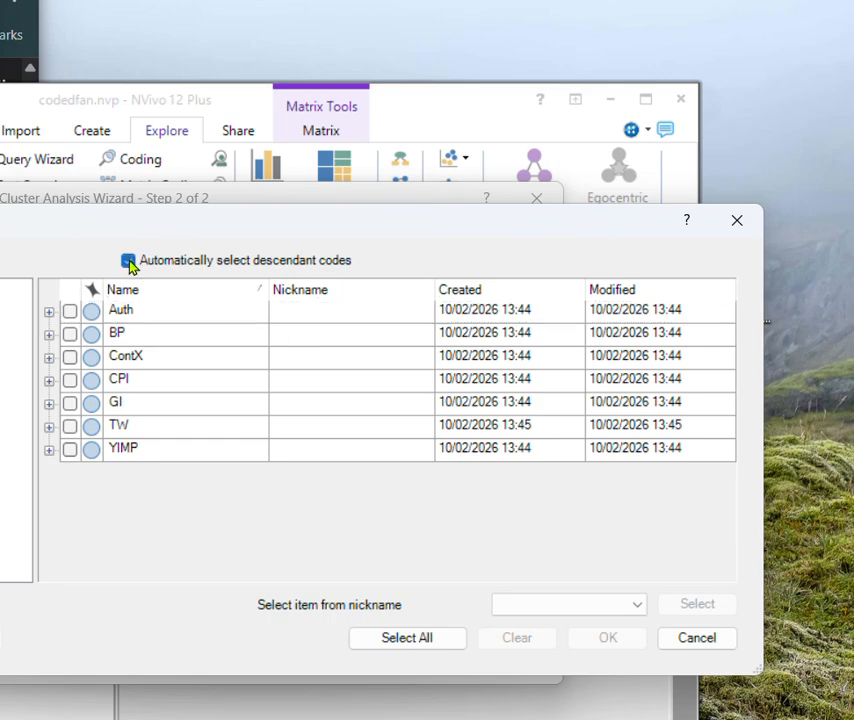
{"action": "left_click", "coordinate": [70, 312]}
{"action": "left_click", "coordinate": [70, 336]}
{"action": "left_click", "coordinate": [70, 360]}
{"action": "left_click", "coordinate": [70, 381]}
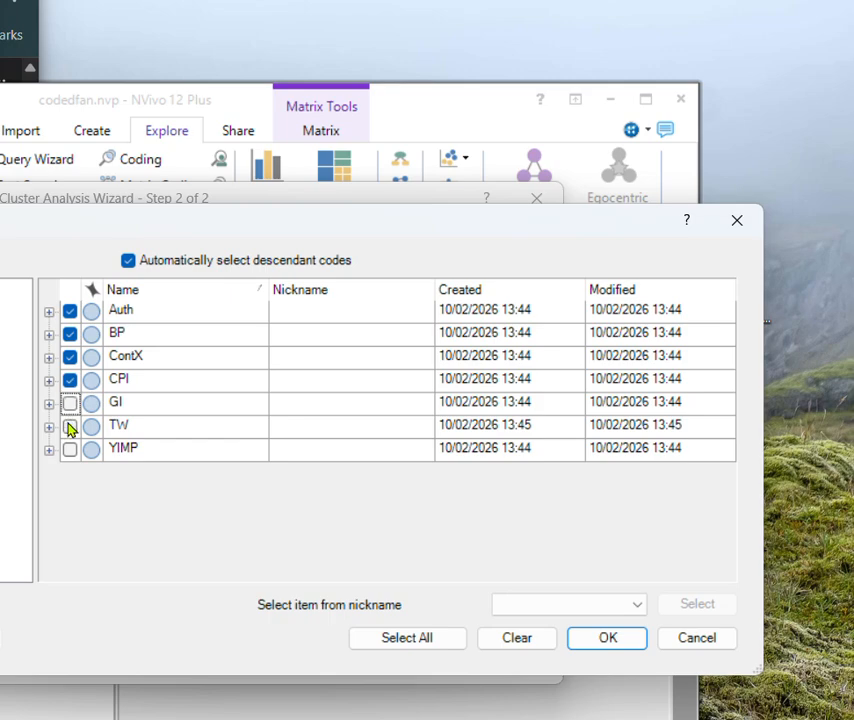
{"action": "left_click", "coordinate": [69, 428]}
{"action": "left_click", "coordinate": [69, 450]}
{"action": "left_click", "coordinate": [68, 406]}
Step: Expand Auth, turn off automatic selection of descendant codes and deselect only the parent node Auth
{"action": "left_click", "coordinate": [49, 313]}
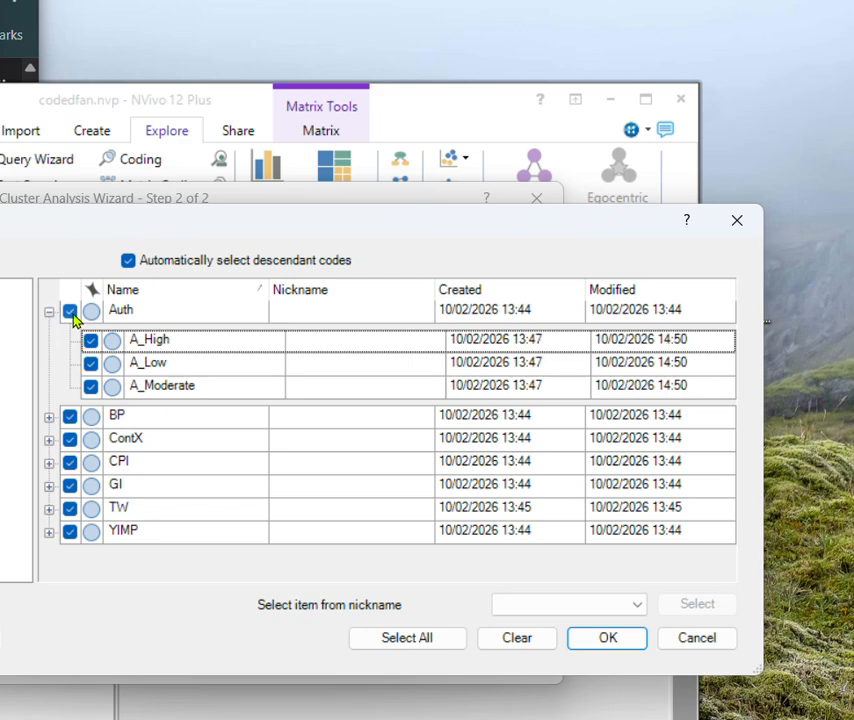
{"action": "left_click", "coordinate": [69, 311]}
{"action": "left_click", "coordinate": [69, 311]}
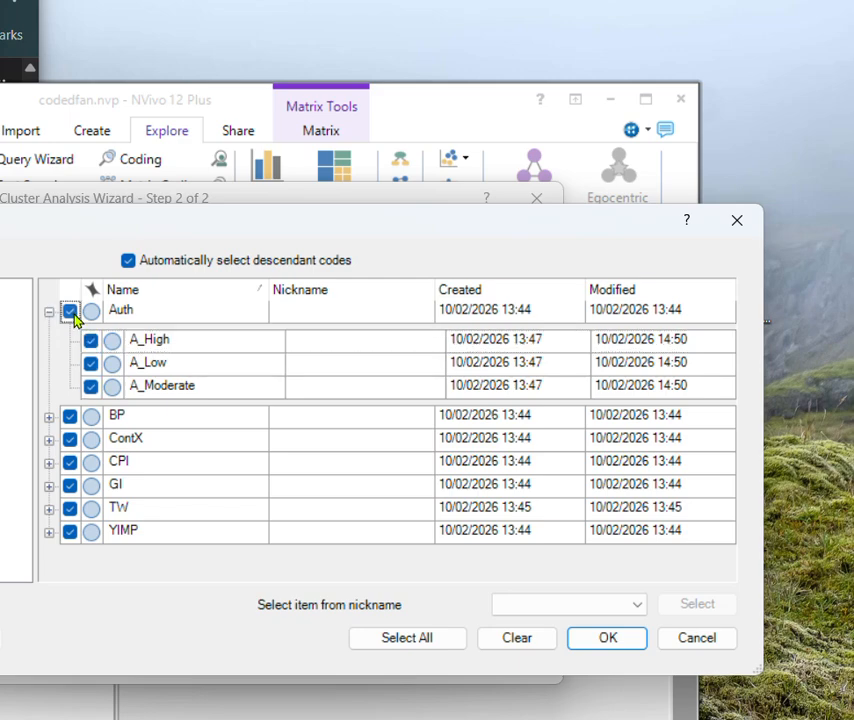
{"action": "left_click", "coordinate": [128, 262]}
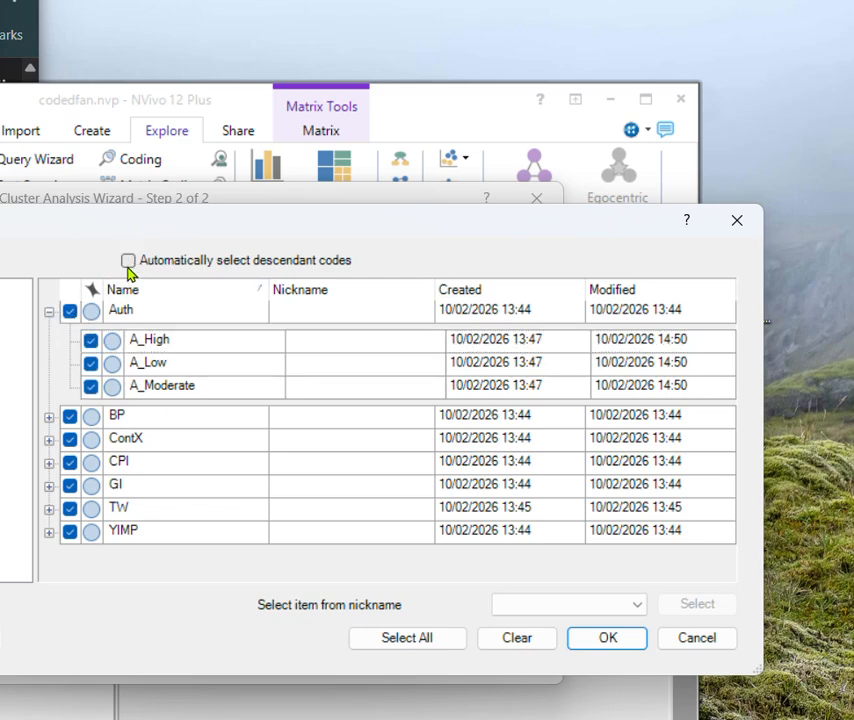
{"action": "left_click", "coordinate": [69, 311]}
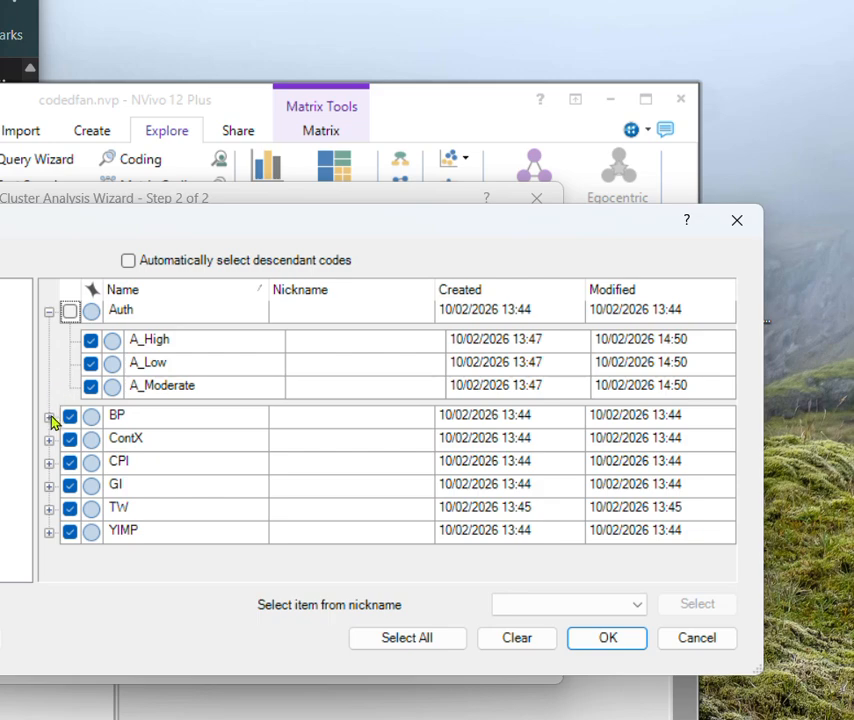
Step: Expand the BP and ContX nodes and deselect only these two parent nodes, keeping their High, Low and Moderate child codes selected
{"action": "left_click", "coordinate": [49, 417]}
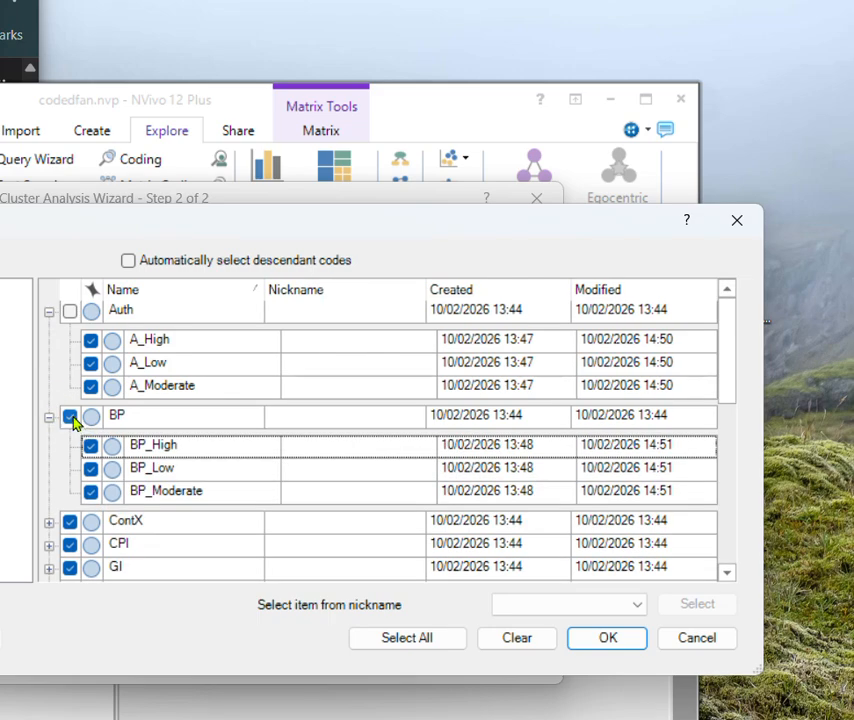
{"action": "left_click", "coordinate": [69, 416]}
{"action": "left_click", "coordinate": [49, 522]}
{"action": "scroll", "coordinate": [53, 529], "scroll_direction": "down", "scroll_amount": 3}
{"action": "scroll", "coordinate": [53, 529], "scroll_direction": "up", "scroll_amount": 3}
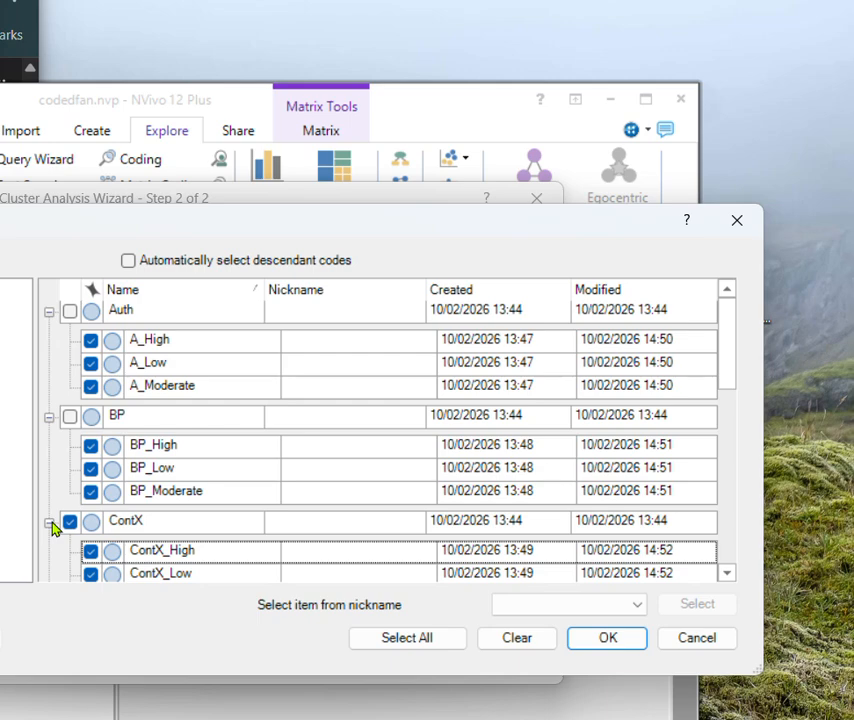
{"action": "left_click", "coordinate": [69, 523]}
{"action": "scroll", "coordinate": [71, 512], "scroll_direction": "down", "scroll_amount": 3}
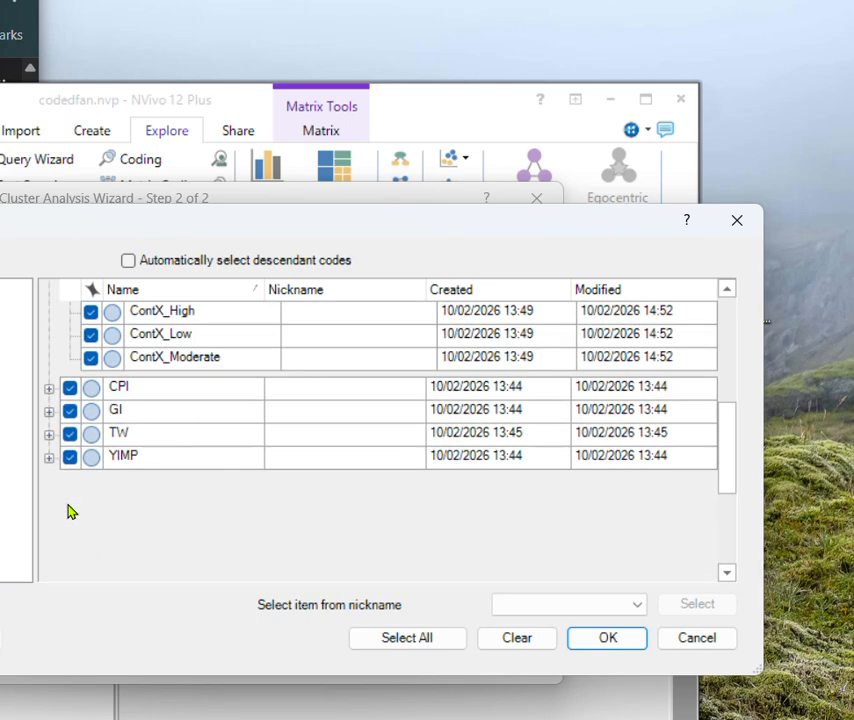
Step: Expand CPI and YIMP, deselect only these two parent nodes, and accept the code selection for the cluster analysis
{"action": "scroll", "coordinate": [70, 512], "scroll_direction": "up", "scroll_amount": 2}
{"action": "left_click", "coordinate": [48, 554]}
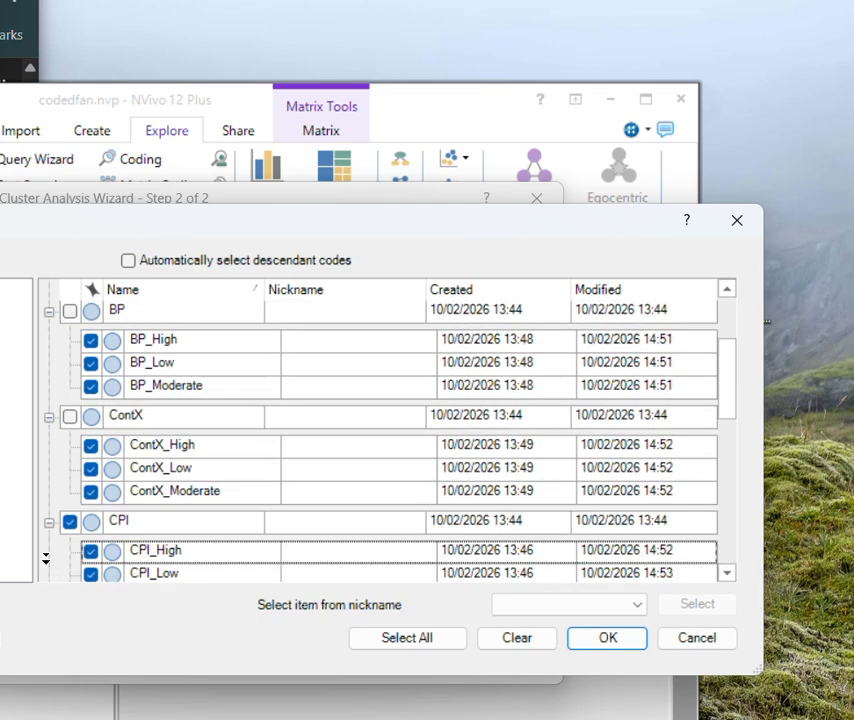
{"action": "left_click", "coordinate": [69, 523]}
{"action": "scroll", "coordinate": [70, 530], "scroll_direction": "down", "scroll_amount": 5}
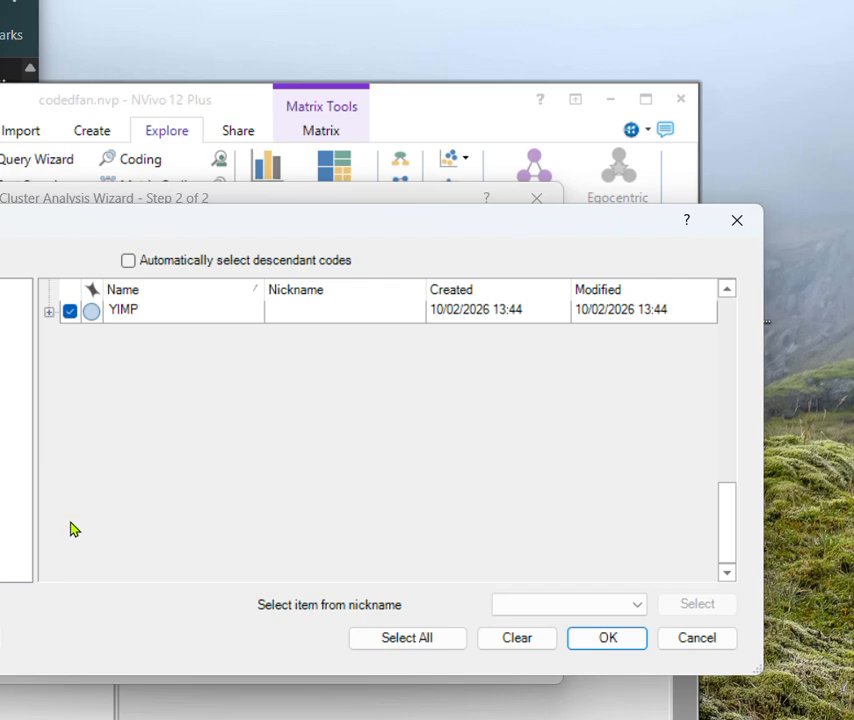
{"action": "left_click", "coordinate": [49, 312]}
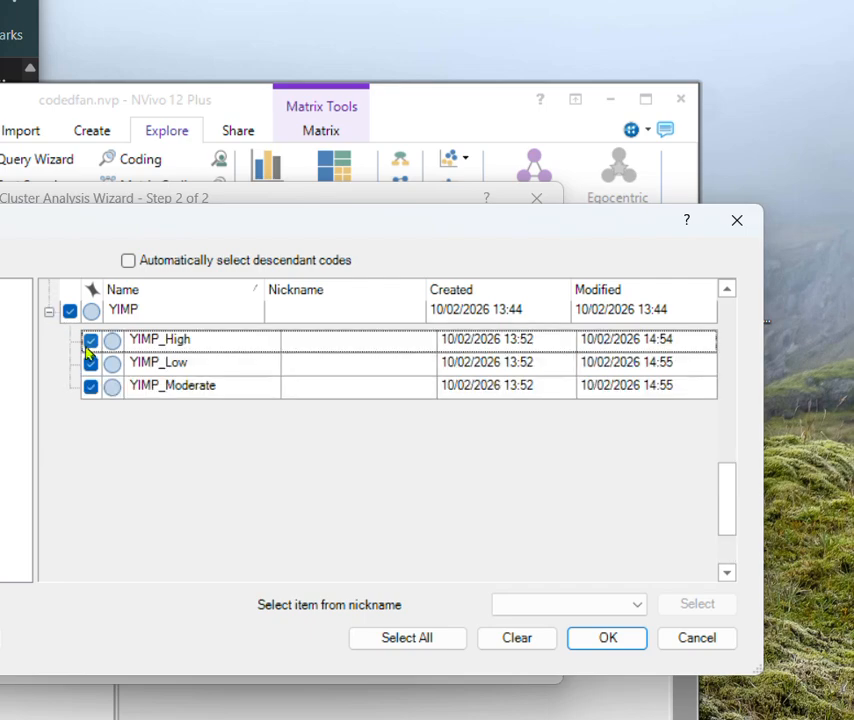
{"action": "left_click", "coordinate": [69, 311]}
{"action": "scroll", "coordinate": [69, 311], "scroll_direction": "up", "scroll_amount": 5}
{"action": "scroll", "coordinate": [69, 311], "scroll_direction": "down", "scroll_amount": 2}
{"action": "scroll", "coordinate": [69, 311], "scroll_direction": "up", "scroll_amount": 2}
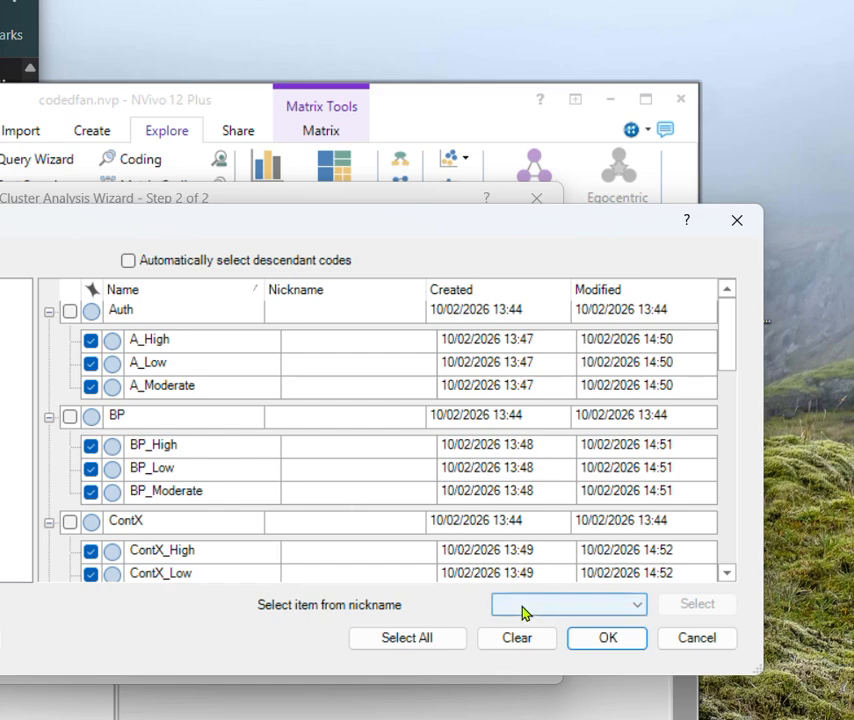
{"action": "left_click", "coordinate": [604, 640]}
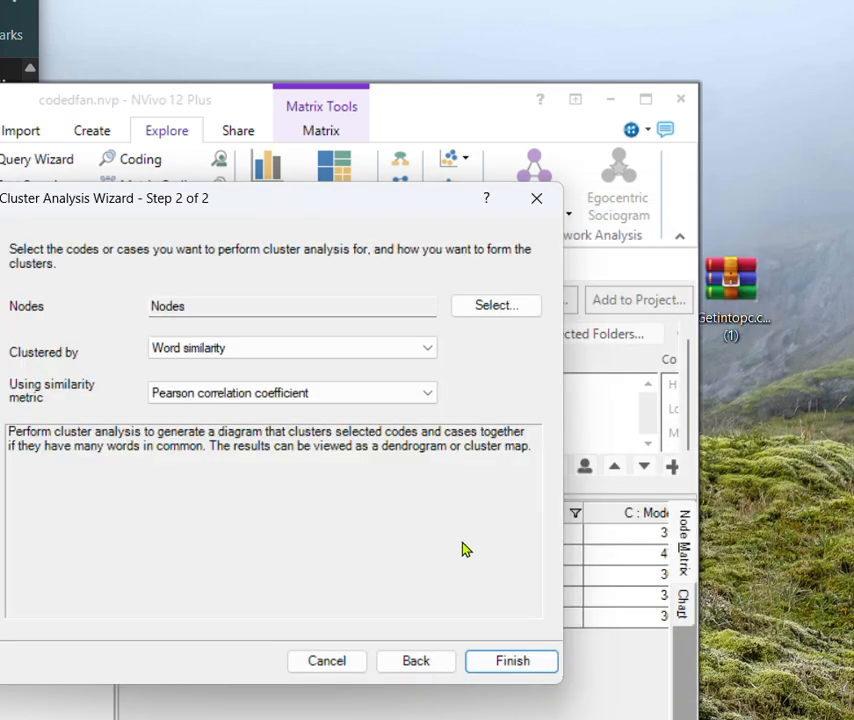
Step: Cluster the selected codes by coding similarity with Jaccard's coefficient and generate the dendrogram, bringing the whole diagram into view
{"action": "left_click", "coordinate": [331, 349]}
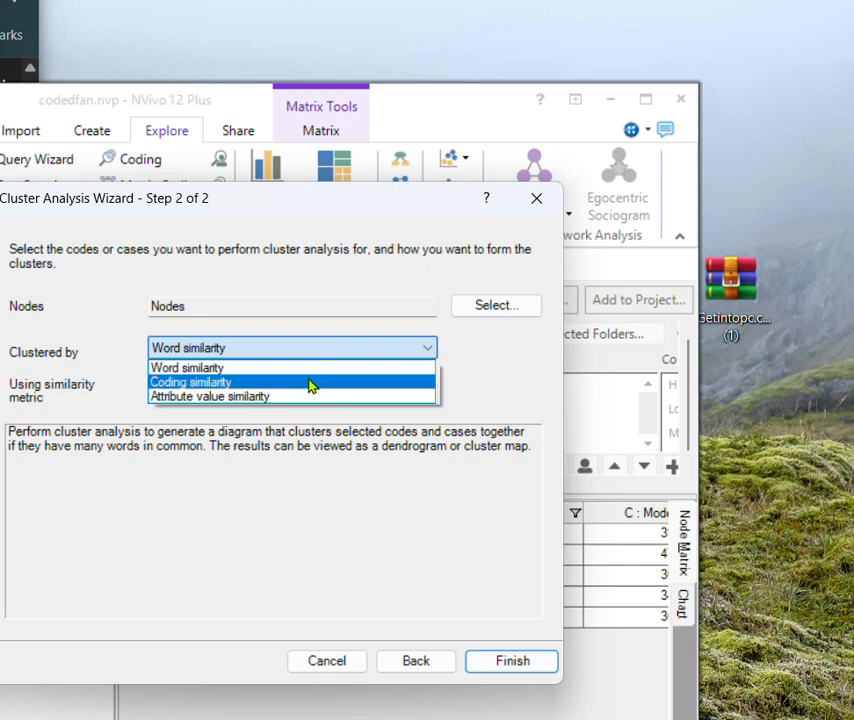
{"action": "left_click", "coordinate": [309, 383]}
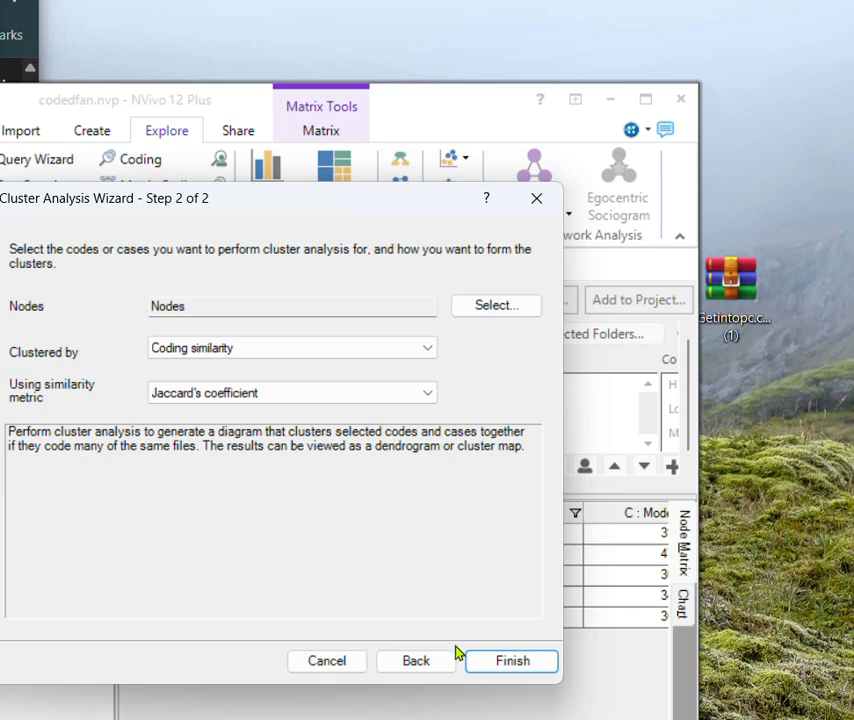
{"action": "left_click", "coordinate": [499, 668]}
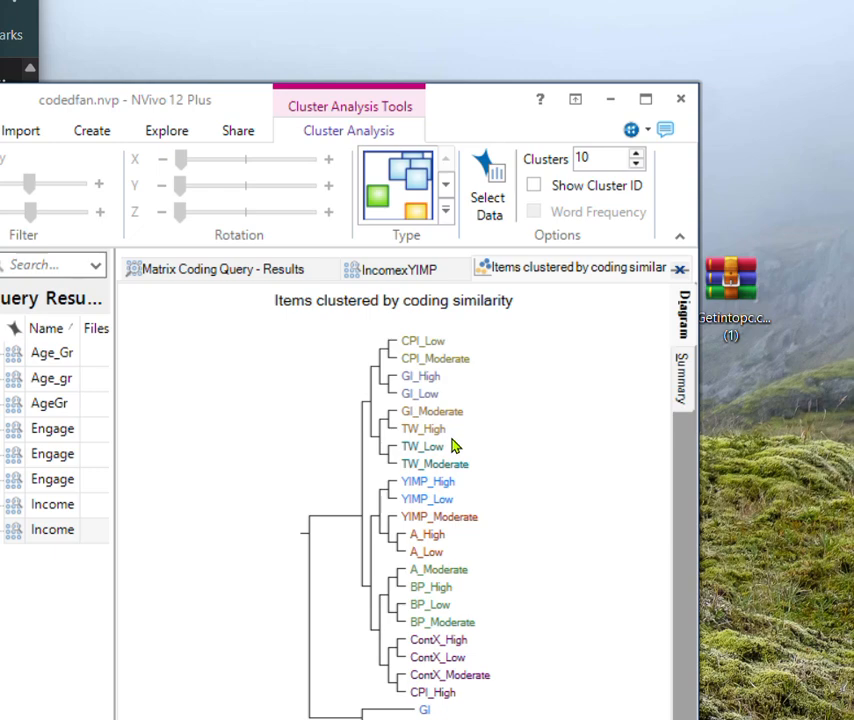
{"action": "left_click_drag", "start_coordinate": [468, 116], "coordinate": [483, 67]}
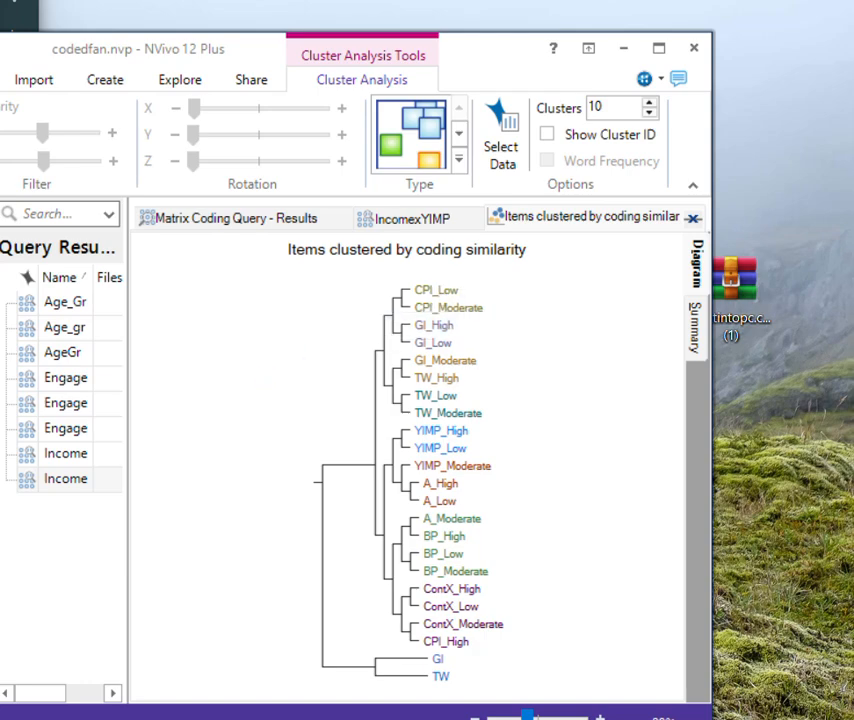
{"action": "key", "text": "alt+Tab"}
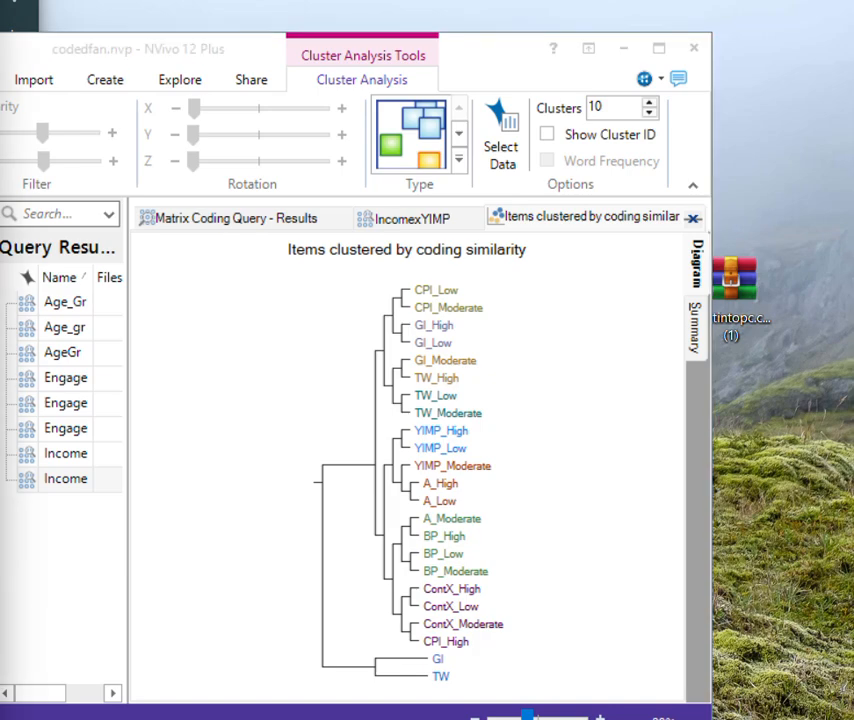
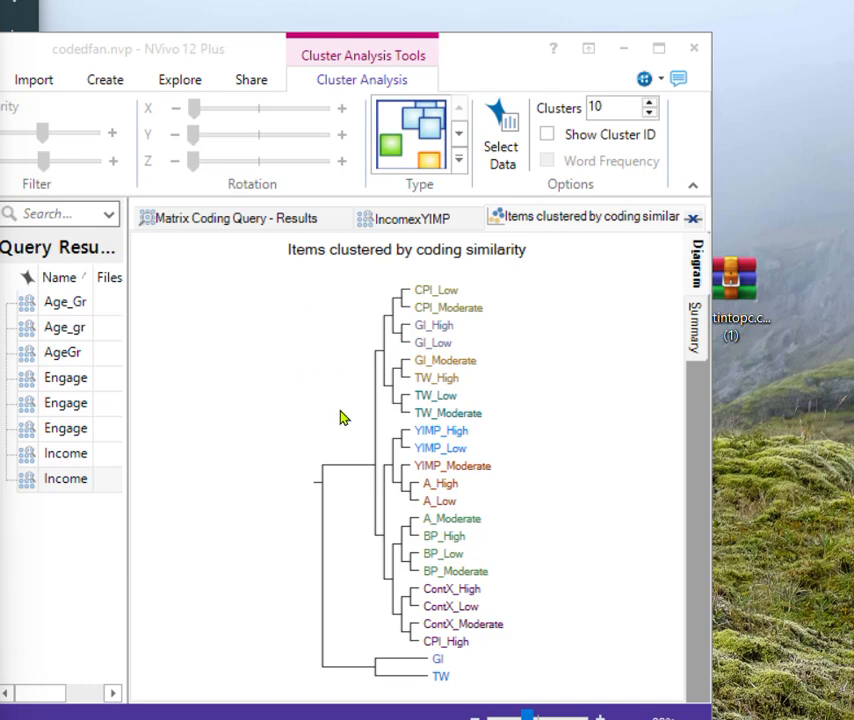
Step: Open the cluster analysis summary and review the Jaccard's coefficients for the code pairs down to the YIMP child codes
{"action": "left_click", "coordinate": [691, 343]}
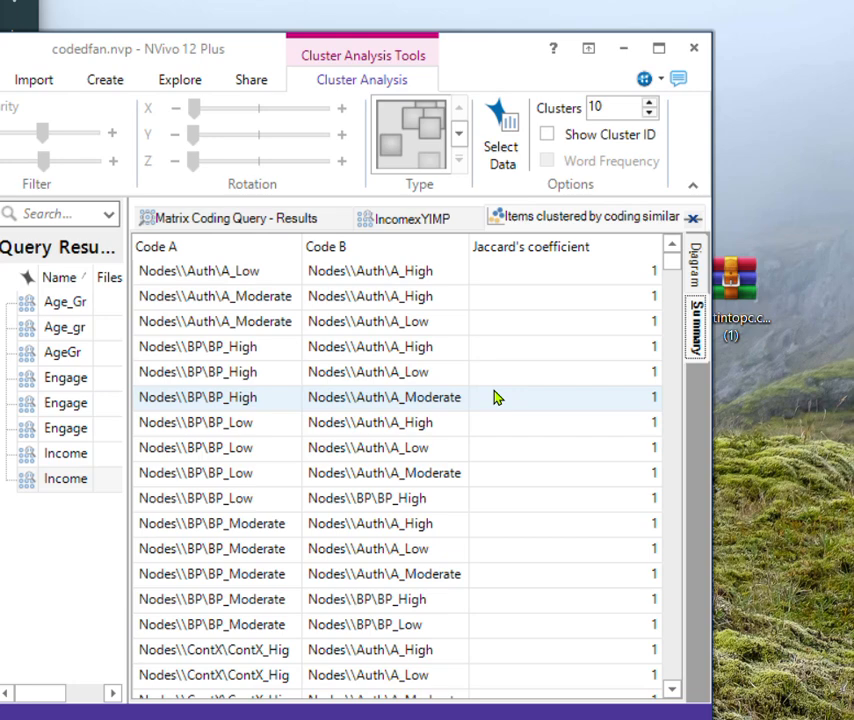
{"action": "left_click", "coordinate": [673, 262]}
{"action": "left_click_drag", "start_coordinate": [673, 268], "coordinate": [667, 530]}
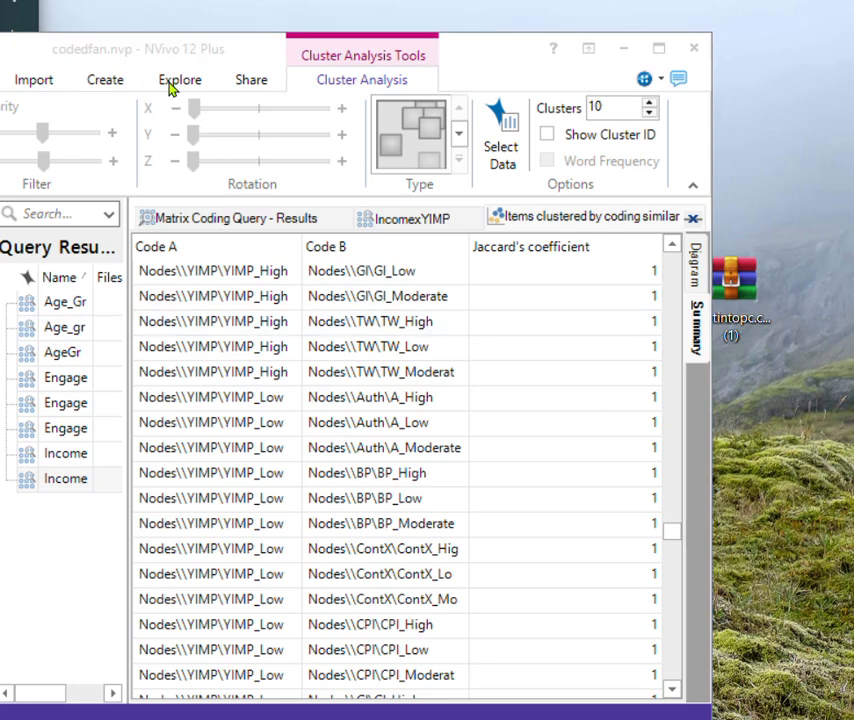
Step: Create a node comparison diagram for the CPI child codes CPI_High and CPI_Low
{"action": "left_click", "coordinate": [128, 84]}
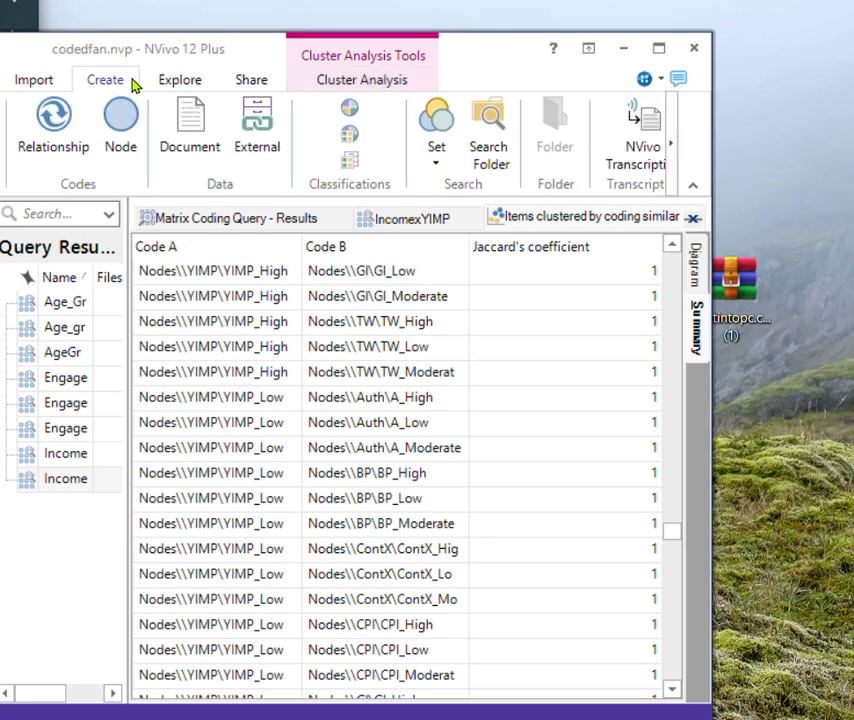
{"action": "left_click", "coordinate": [175, 84]}
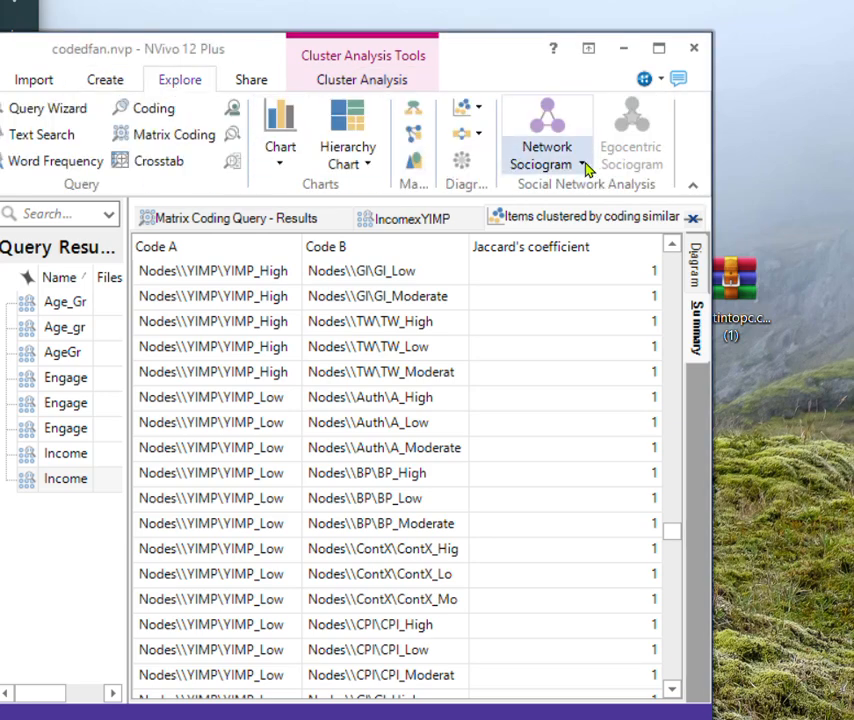
{"action": "left_click", "coordinate": [481, 137]}
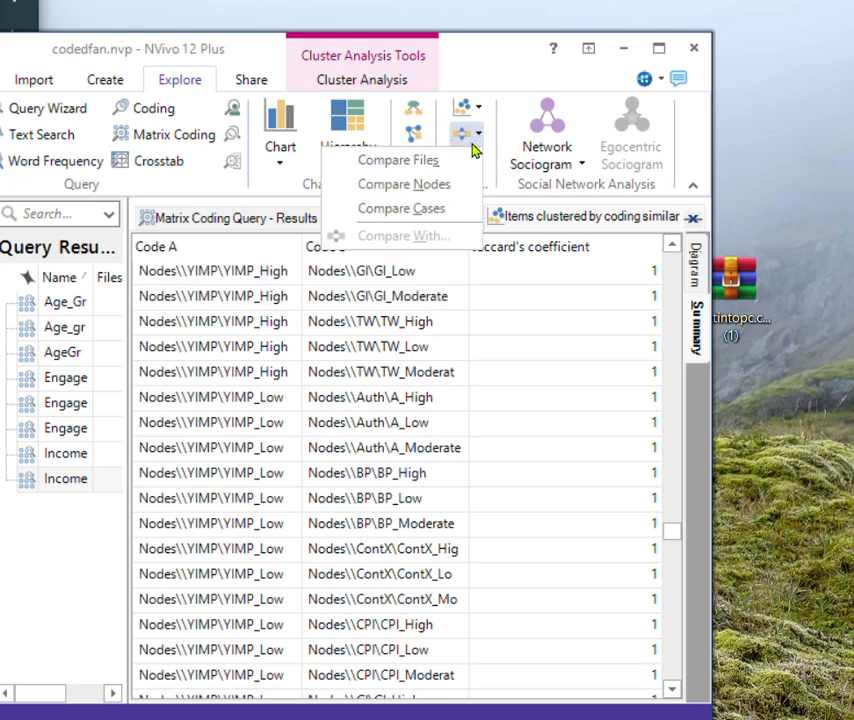
{"action": "left_click", "coordinate": [455, 185]}
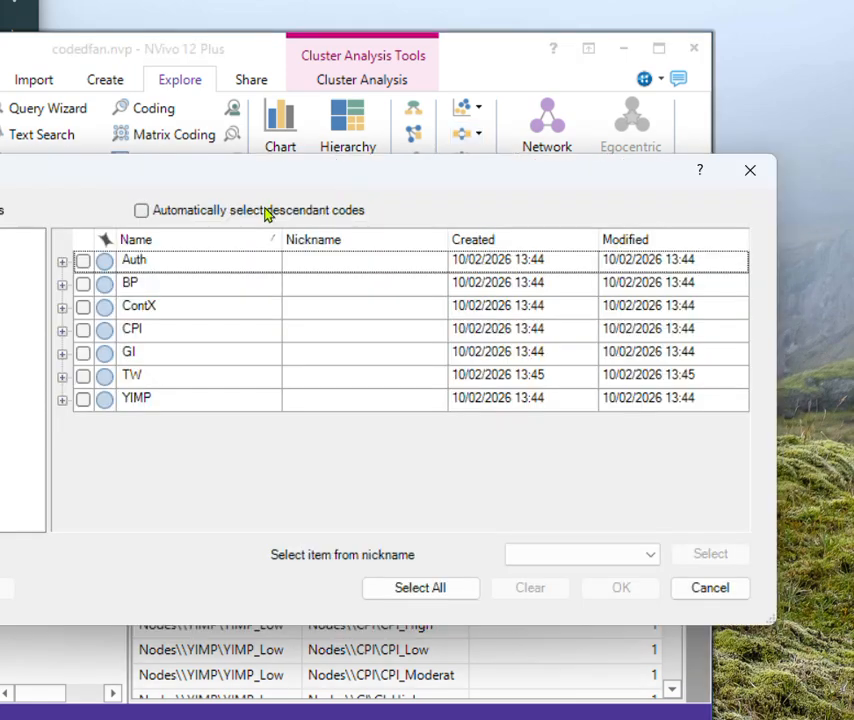
{"action": "left_click", "coordinate": [62, 331]}
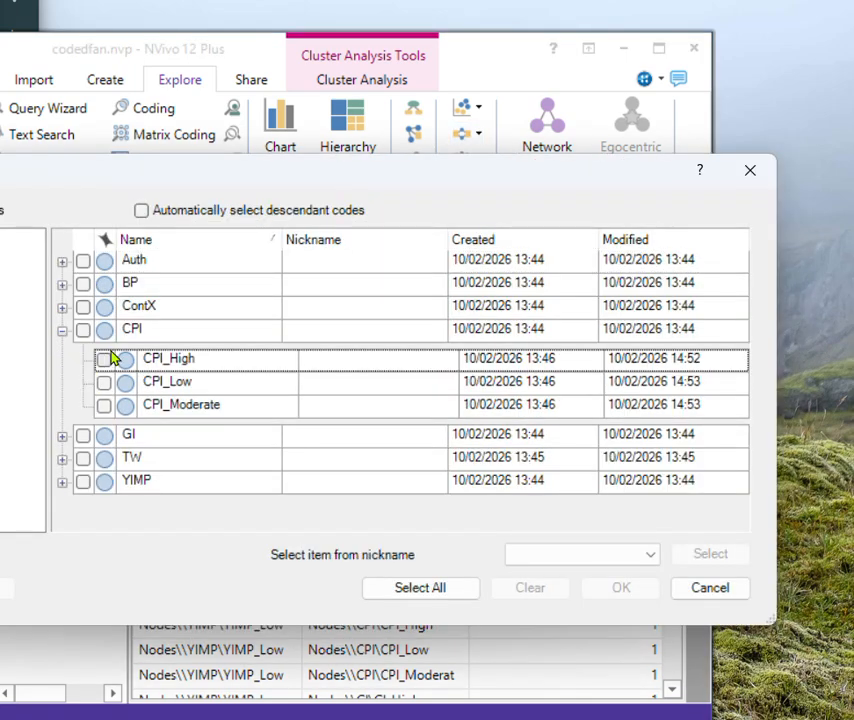
{"action": "left_click", "coordinate": [104, 359]}
{"action": "left_click", "coordinate": [105, 383]}
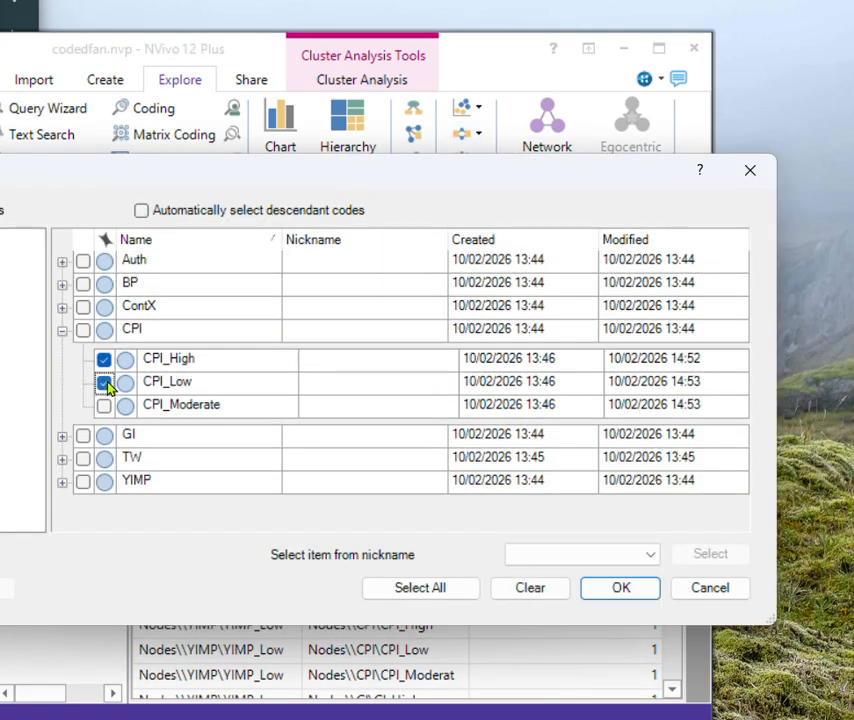
{"action": "left_click", "coordinate": [619, 590]}
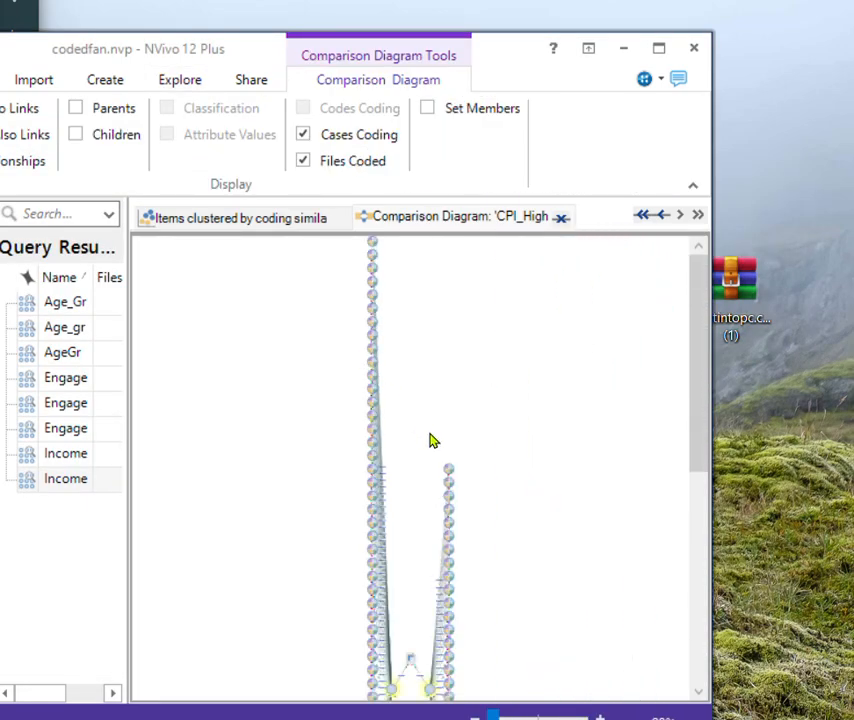
Step: Examine the overall structure of the comparison diagram, including the items linked to each CPI code and the shared item between them
{"action": "scroll", "coordinate": [421, 434], "scroll_direction": "down", "scroll_amount": 3}
{"action": "scroll", "coordinate": [421, 434], "scroll_direction": "up", "scroll_amount": 3}
{"action": "scroll", "coordinate": [421, 434], "scroll_direction": "down", "scroll_amount": 3}
{"action": "scroll", "coordinate": [421, 434], "scroll_direction": "up", "scroll_amount": 3}
{"action": "scroll", "coordinate": [421, 434], "scroll_direction": "down", "scroll_amount": 3}
{"action": "scroll", "coordinate": [421, 434], "scroll_direction": "up", "scroll_amount": 3}
{"action": "scroll", "coordinate": [305, 510], "scroll_direction": "down", "scroll_amount": 1}
{"action": "scroll", "coordinate": [305, 510], "scroll_direction": "down", "scroll_amount": 5}
{"action": "scroll", "coordinate": [305, 510], "scroll_direction": "up", "scroll_amount": 5}
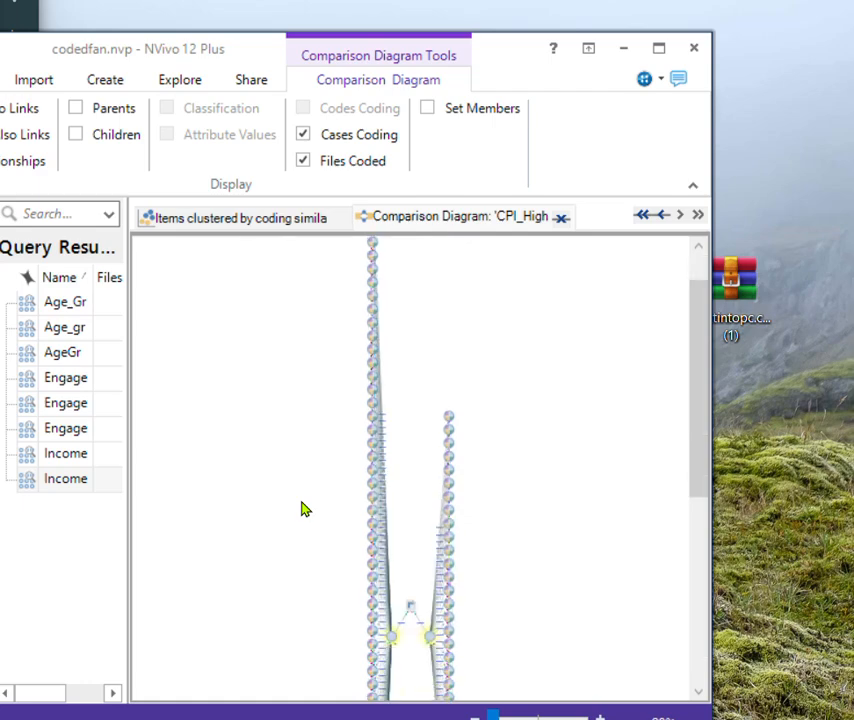
{"action": "scroll", "coordinate": [305, 510], "scroll_direction": "down", "scroll_amount": 6}
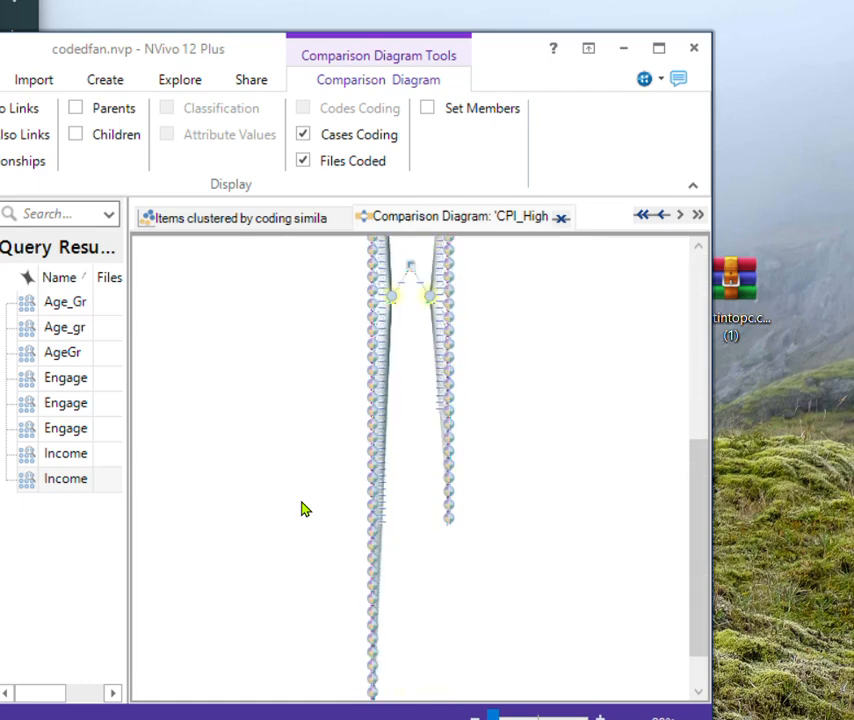
{"action": "scroll", "coordinate": [305, 510], "scroll_direction": "up", "scroll_amount": 7}
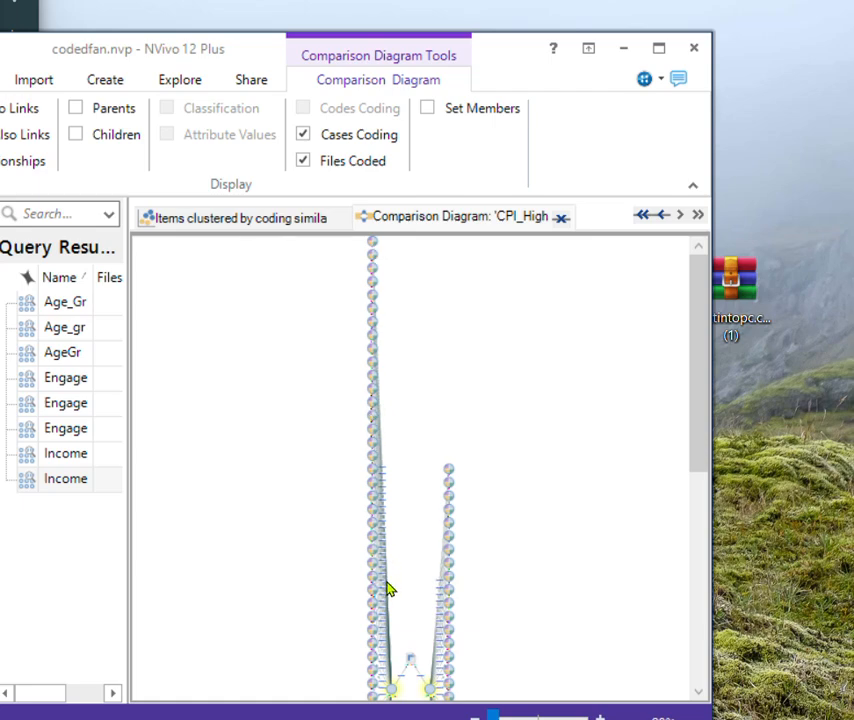
{"action": "scroll", "coordinate": [391, 539], "scroll_direction": "down", "scroll_amount": 3}
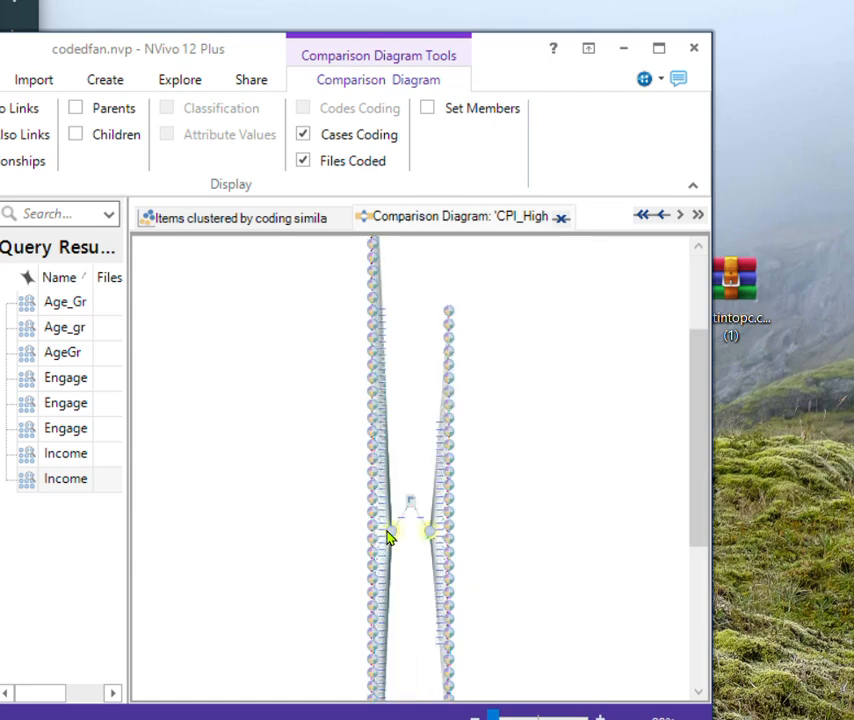
{"action": "scroll", "coordinate": [389, 538], "scroll_direction": "down", "scroll_amount": 4}
{"action": "scroll", "coordinate": [387, 537], "scroll_direction": "up", "scroll_amount": 7}
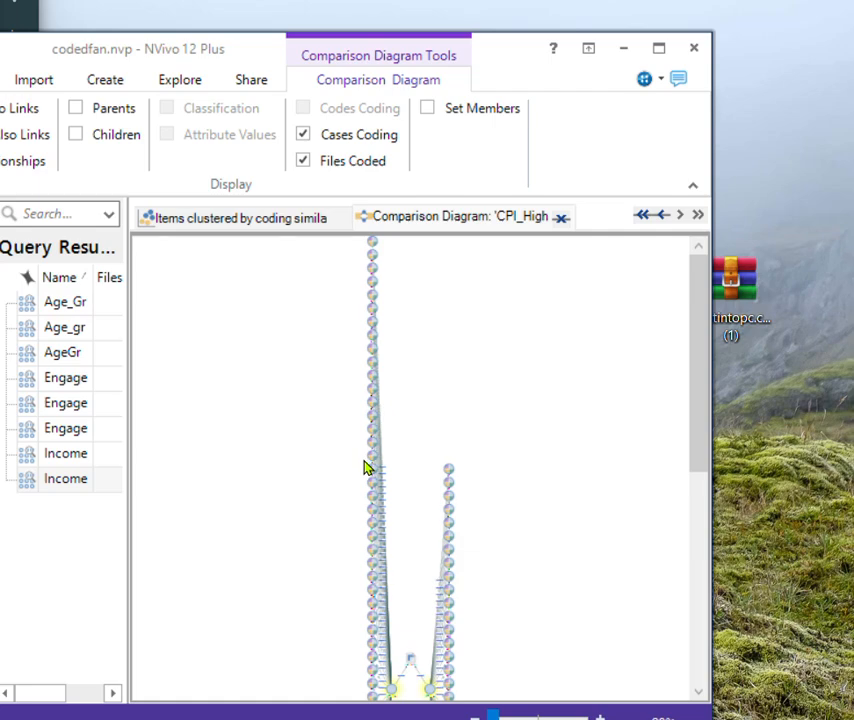
{"action": "scroll", "coordinate": [365, 468], "scroll_direction": "down", "scroll_amount": 8}
{"action": "scroll", "coordinate": [366, 466], "scroll_direction": "up", "scroll_amount": 8}
Step: Inspect the numbered cases coding each of the two compared CPI codes at a readable magnification
{"action": "scroll", "coordinate": [352, 396], "scroll_direction": "up", "scroll_amount": 6}
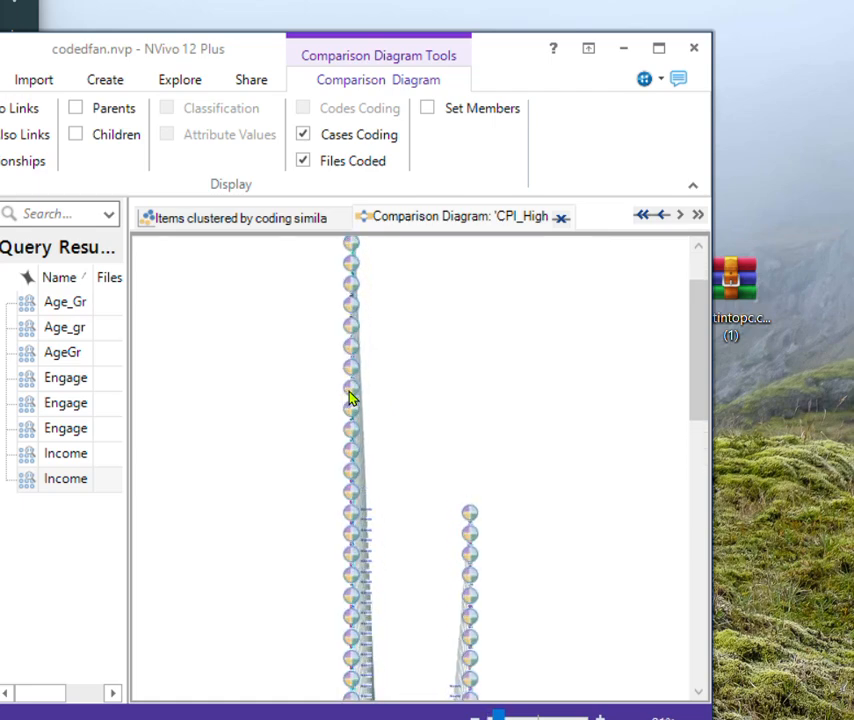
{"action": "scroll", "coordinate": [350, 398], "scroll_direction": "up", "scroll_amount": 1}
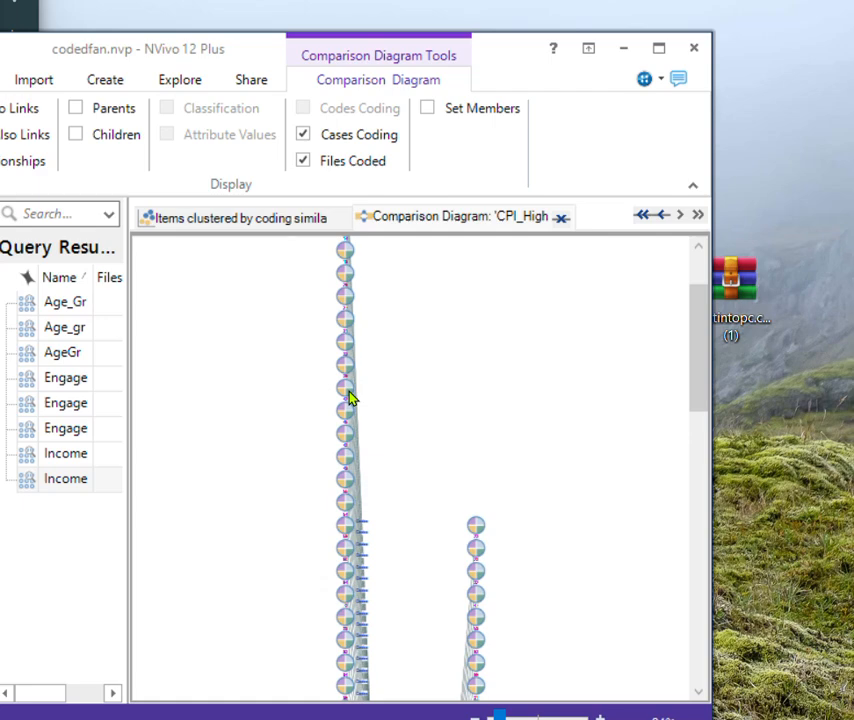
{"action": "scroll", "coordinate": [350, 398], "scroll_direction": "up", "scroll_amount": 4}
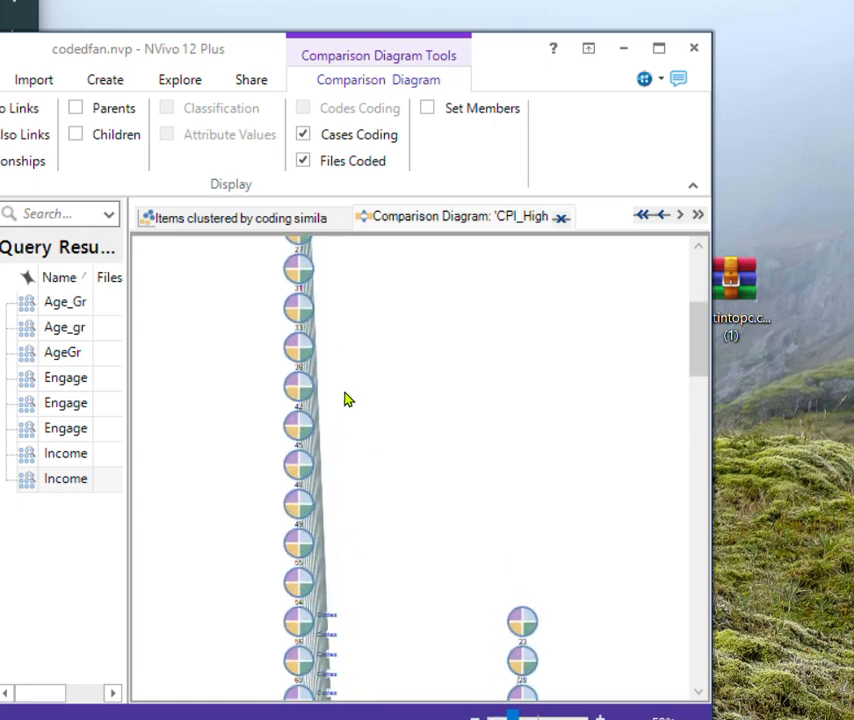
{"action": "scroll", "coordinate": [336, 400], "scroll_direction": "down", "scroll_amount": 3}
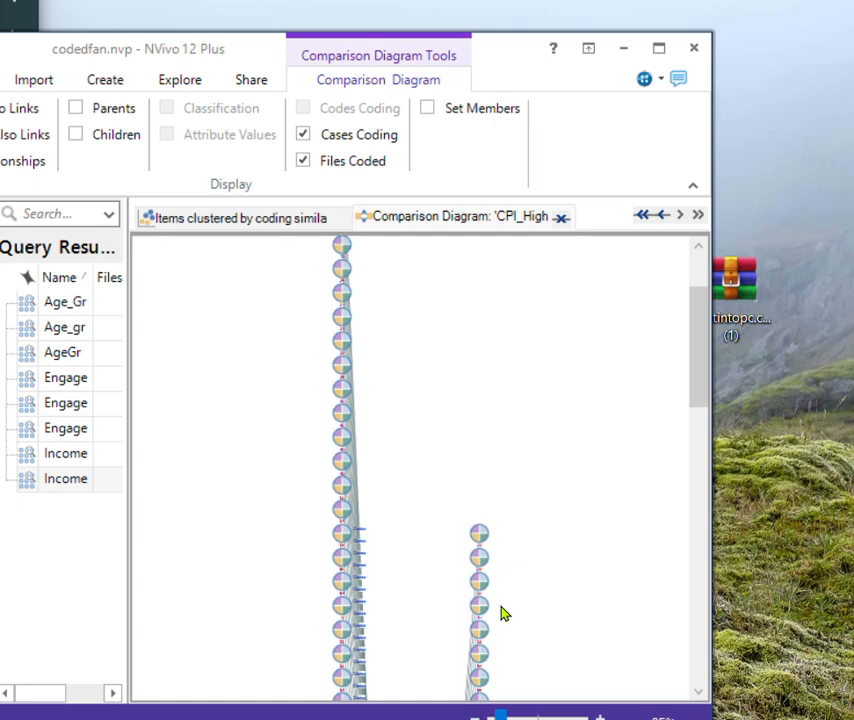
{"action": "scroll", "coordinate": [419, 586], "scroll_direction": "up", "scroll_amount": 1}
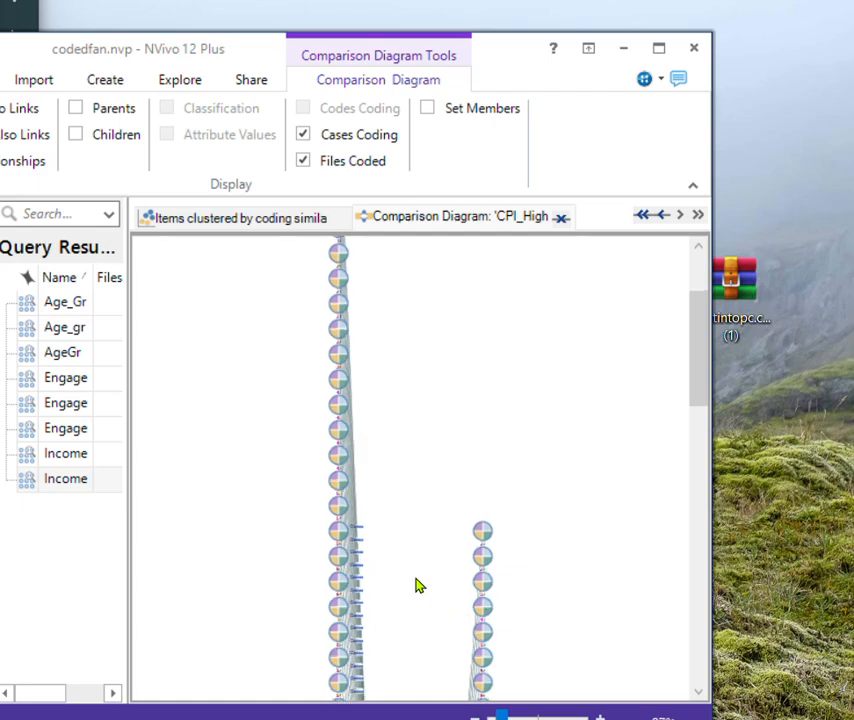
{"action": "scroll", "coordinate": [419, 586], "scroll_direction": "up", "scroll_amount": 3}
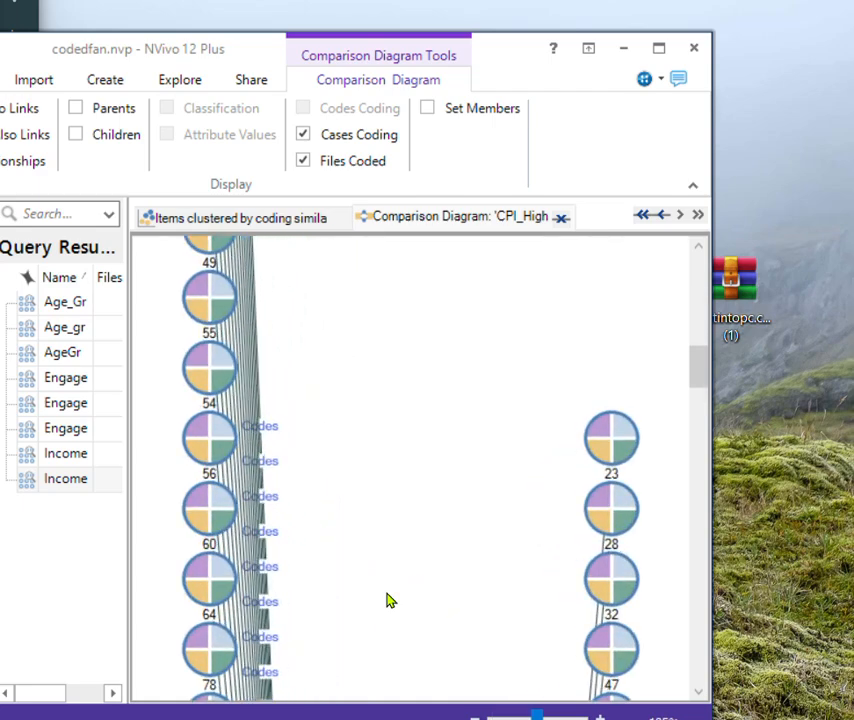
{"action": "scroll", "coordinate": [379, 612], "scroll_direction": "down", "scroll_amount": 4}
{"action": "scroll", "coordinate": [379, 612], "scroll_direction": "up", "scroll_amount": 3}
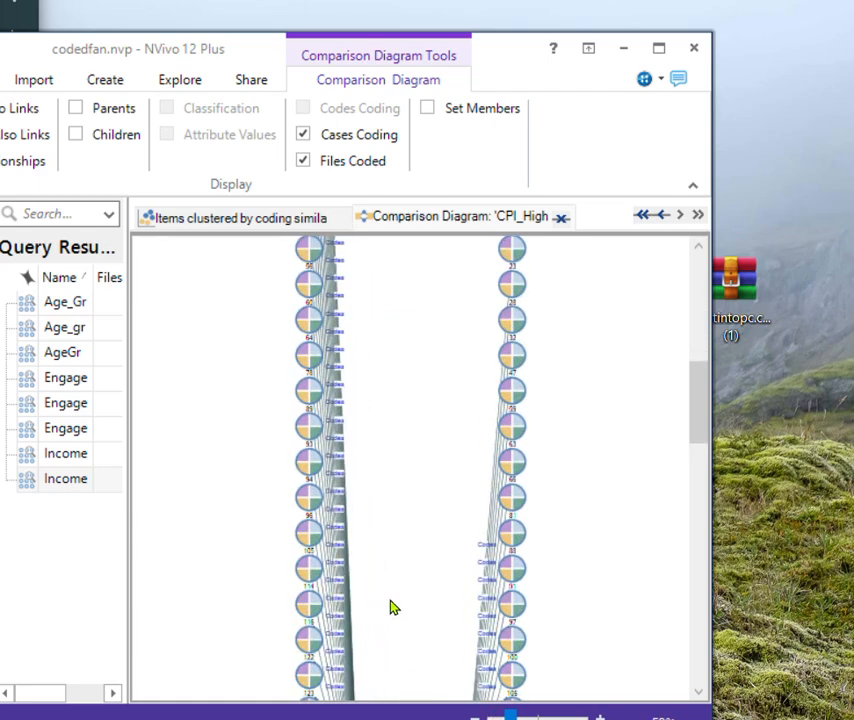
Step: Compare the case columns of the two CPI codes in a wider view of the diagram that includes the shared item
{"action": "scroll", "coordinate": [389, 608], "scroll_direction": "up", "scroll_amount": 2}
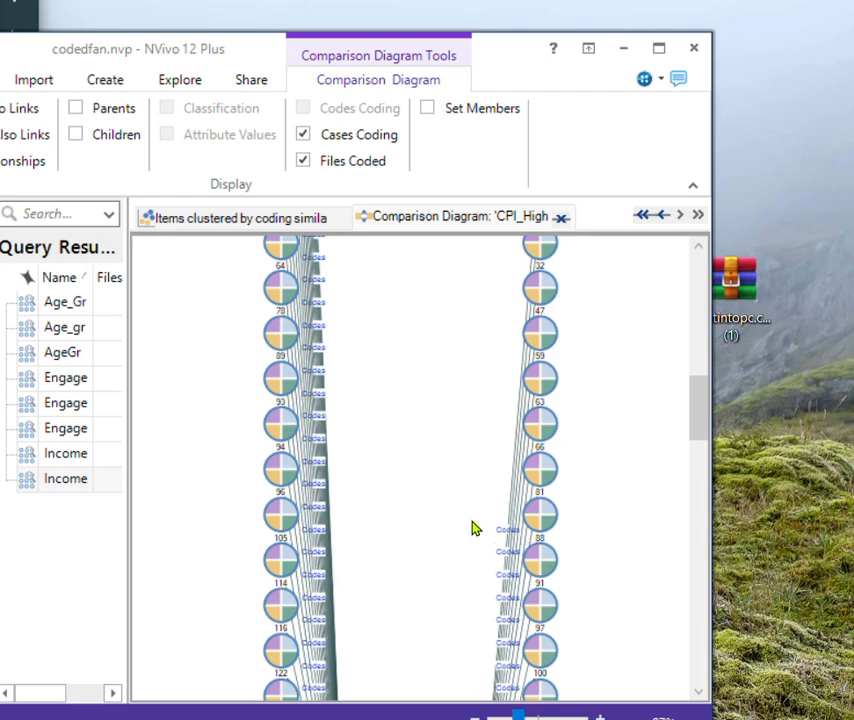
{"action": "scroll", "coordinate": [461, 528], "scroll_direction": "down", "scroll_amount": 2}
{"action": "scroll", "coordinate": [463, 528], "scroll_direction": "down", "scroll_amount": 3}
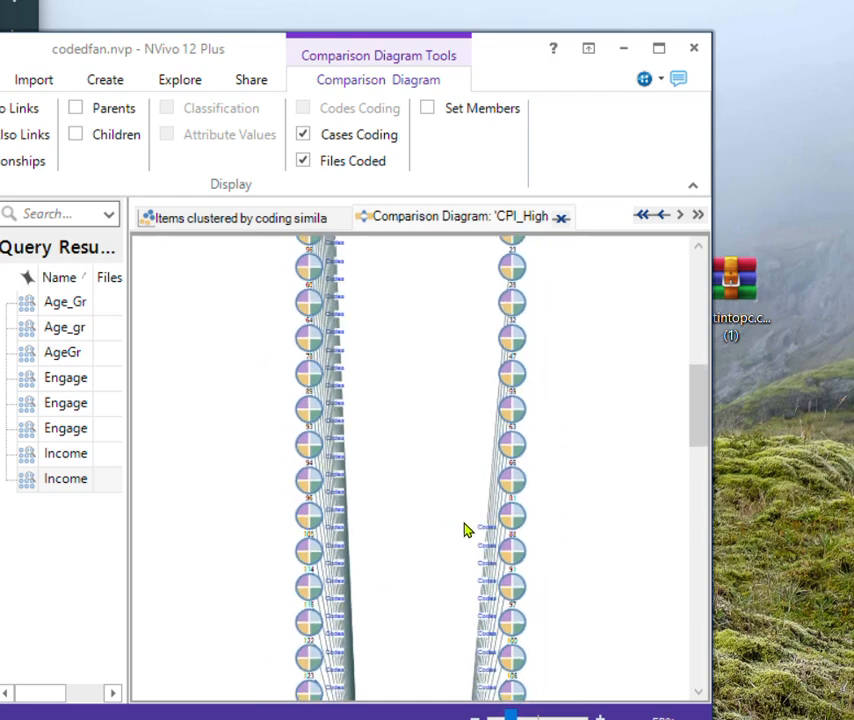
{"action": "scroll", "coordinate": [465, 530], "scroll_direction": "down", "scroll_amount": 2}
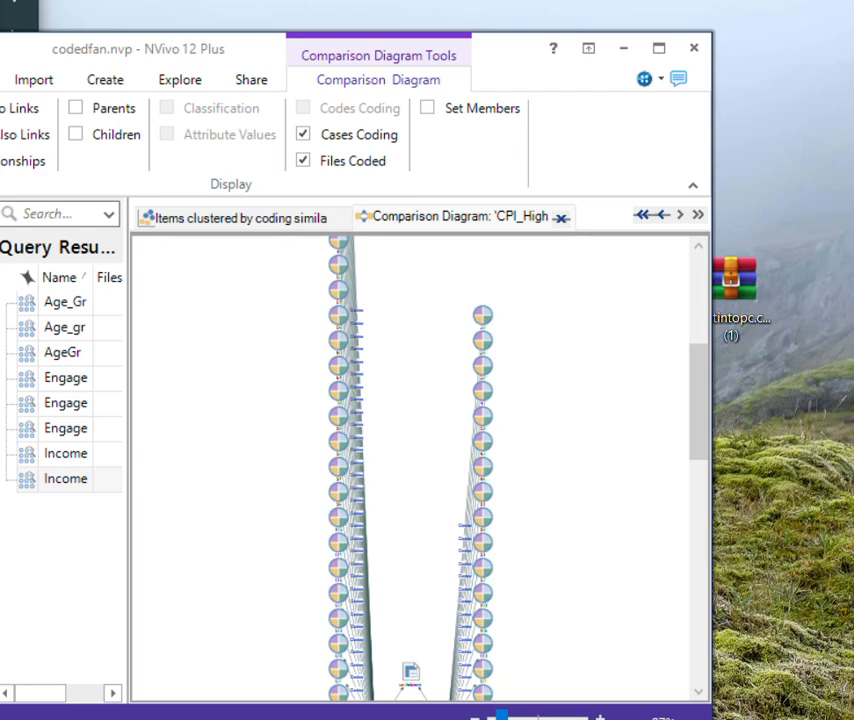
Step: Switch to the social_media_influencer_marketing_dataset workbook in Excel and widen column B to reveal more of the model specification
{"action": "key", "text": "alt+Tab"}
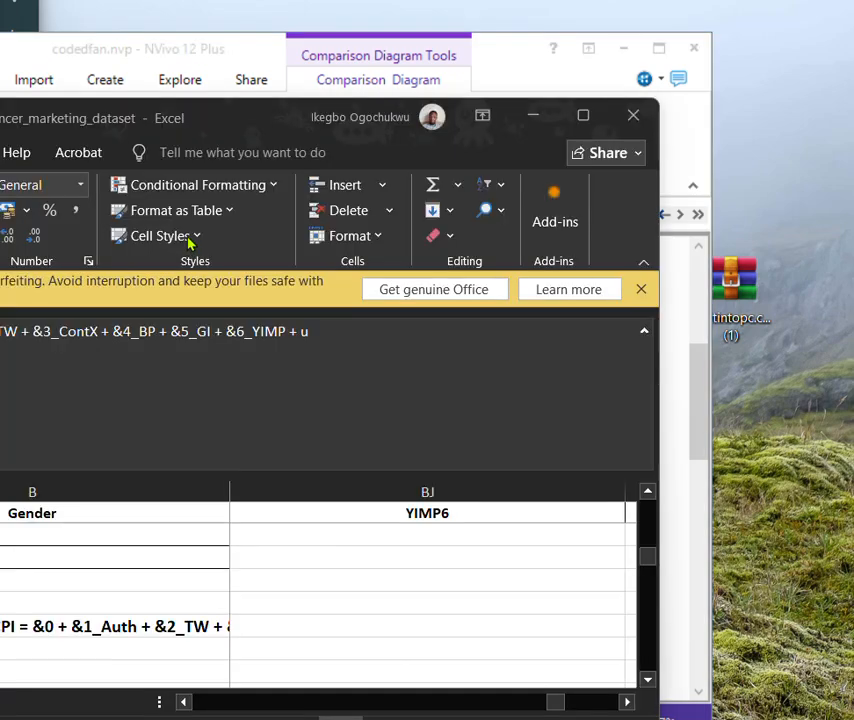
{"action": "left_click_drag", "start_coordinate": [266, 130], "coordinate": [496, 104]}
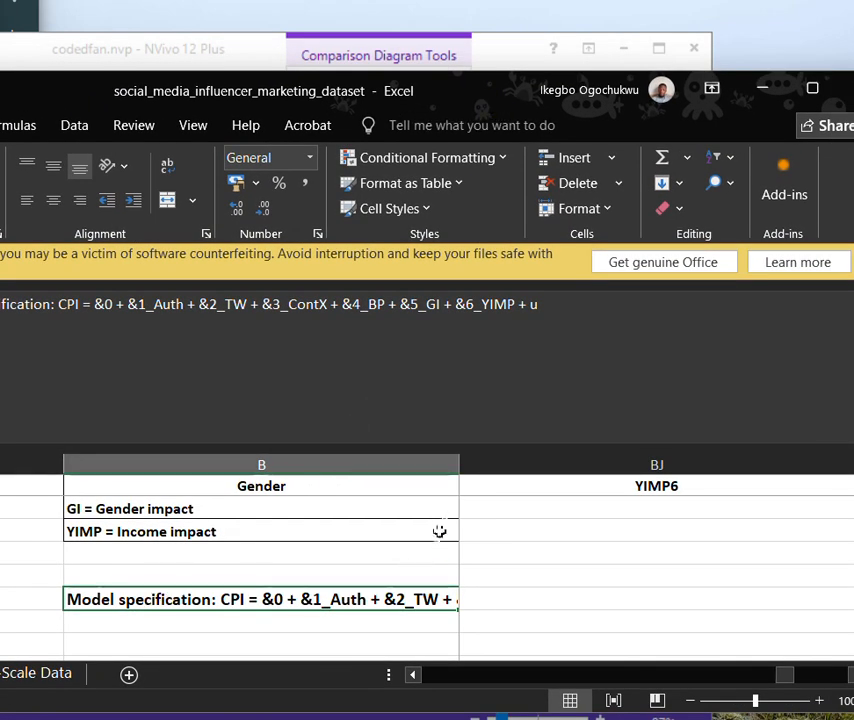
{"action": "left_click_drag", "start_coordinate": [458, 461], "coordinate": [655, 486]}
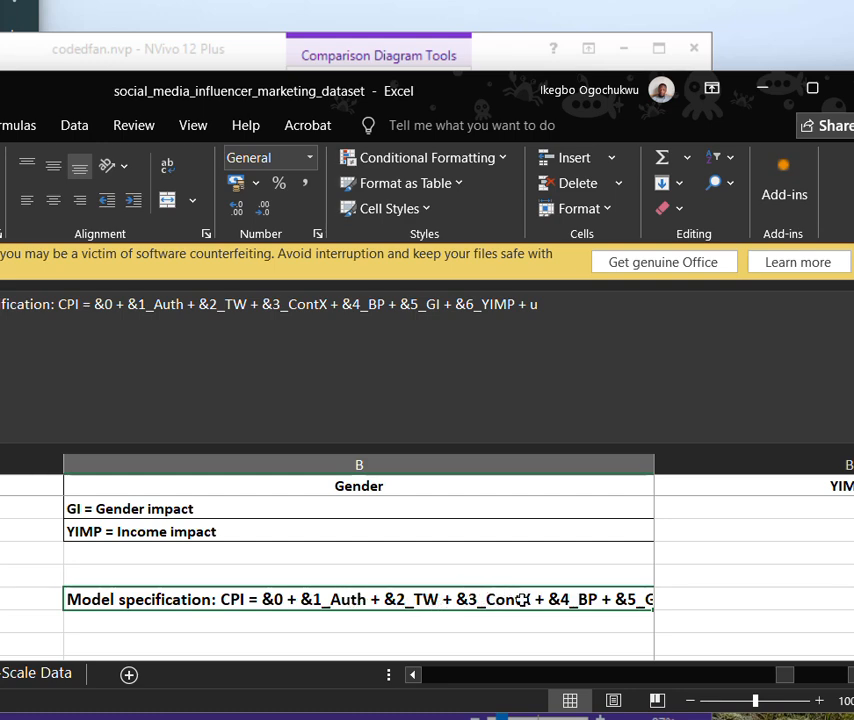
Step: Review the variable abbreviation definitions in column B, from CPI to YIMP, against the model specification below them
{"action": "scroll", "coordinate": [449, 552], "scroll_direction": "up", "scroll_amount": 1}
{"action": "scroll", "coordinate": [390, 571], "scroll_direction": "up", "scroll_amount": 1}
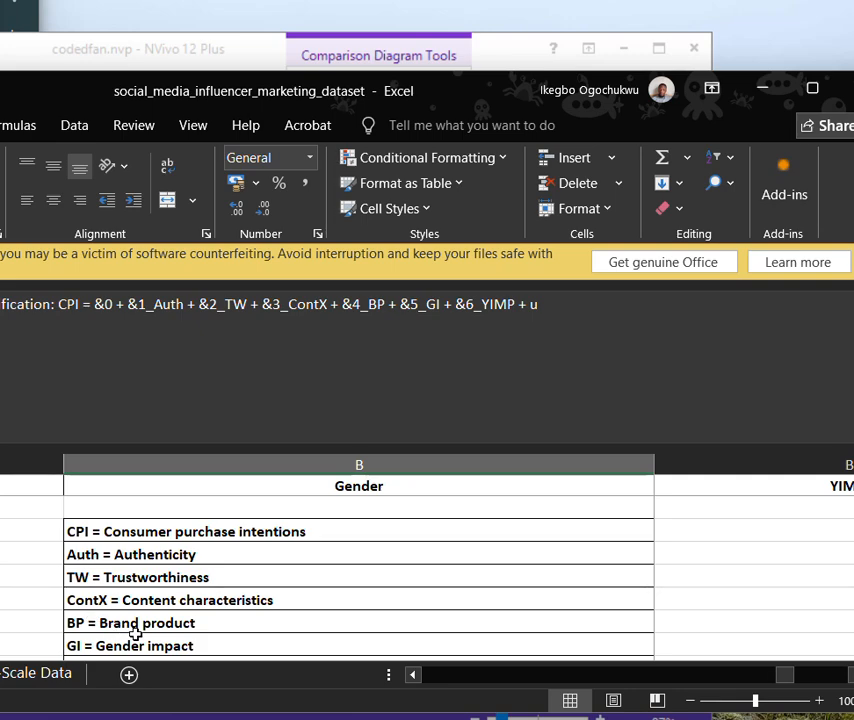
{"action": "scroll", "coordinate": [453, 541], "scroll_direction": "down", "scroll_amount": 1}
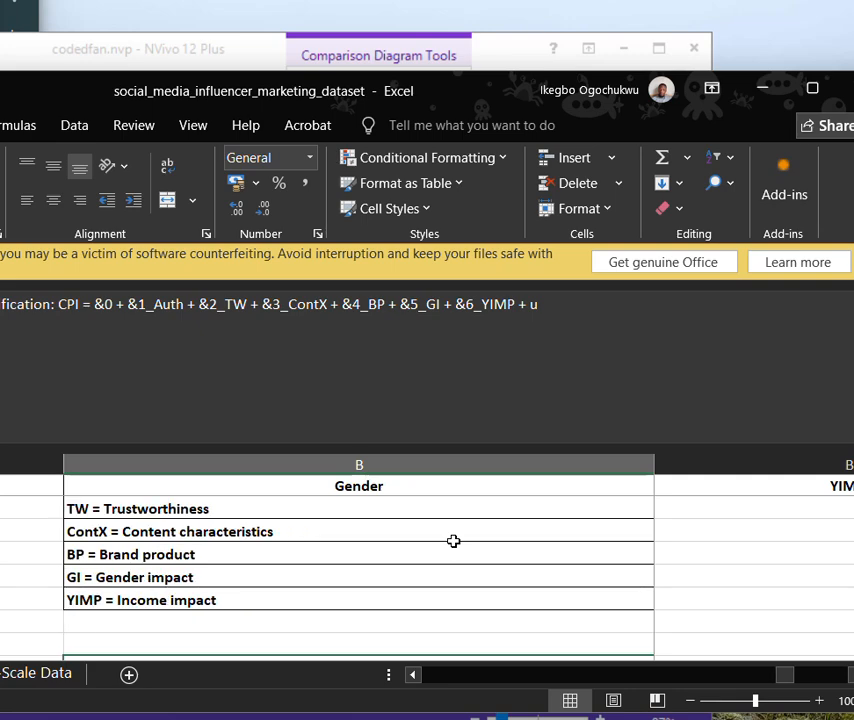
{"action": "scroll", "coordinate": [453, 541], "scroll_direction": "down", "scroll_amount": 1}
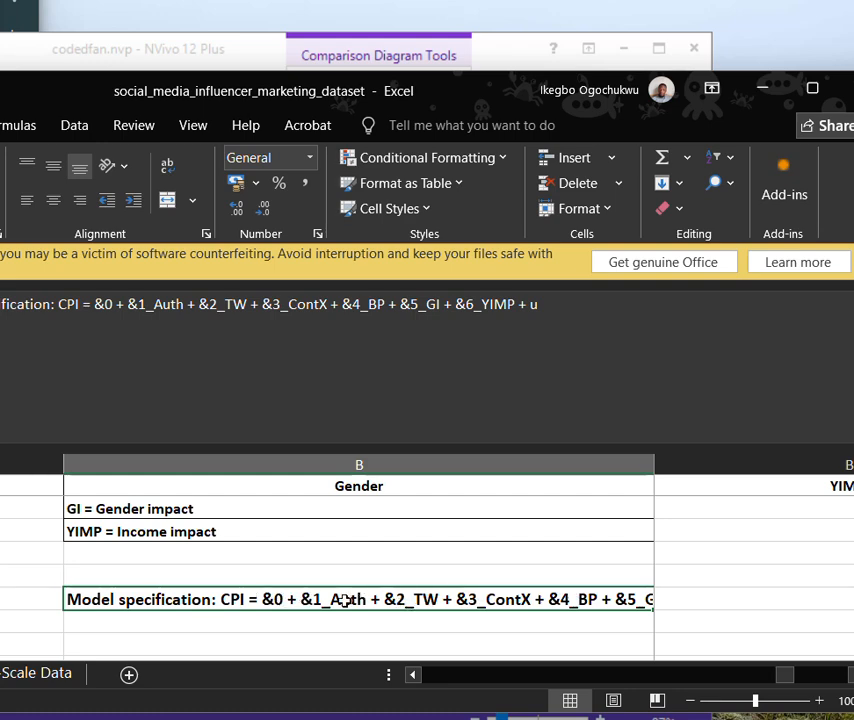
{"action": "left_click", "coordinate": [184, 458]}
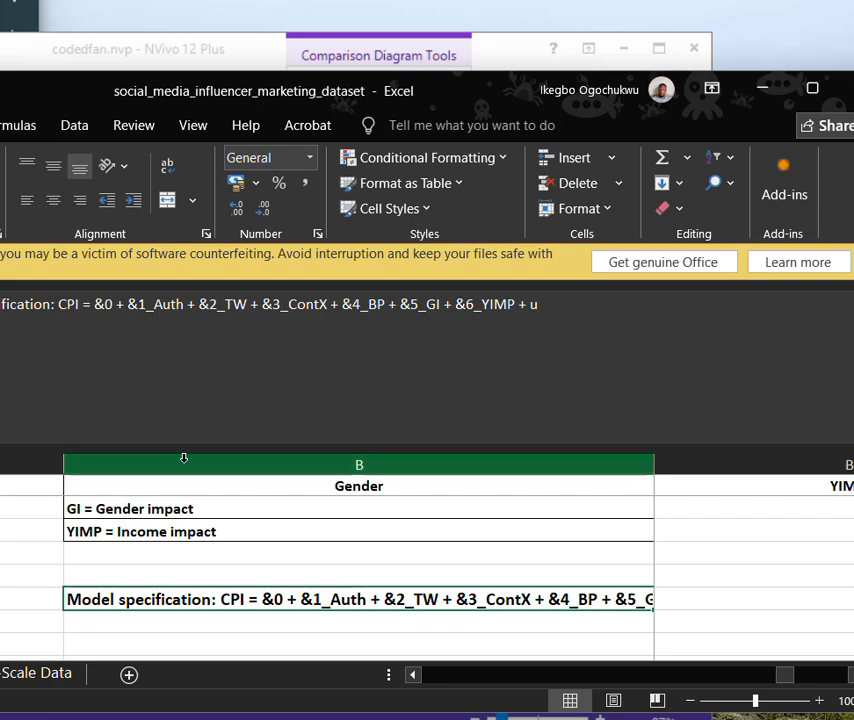